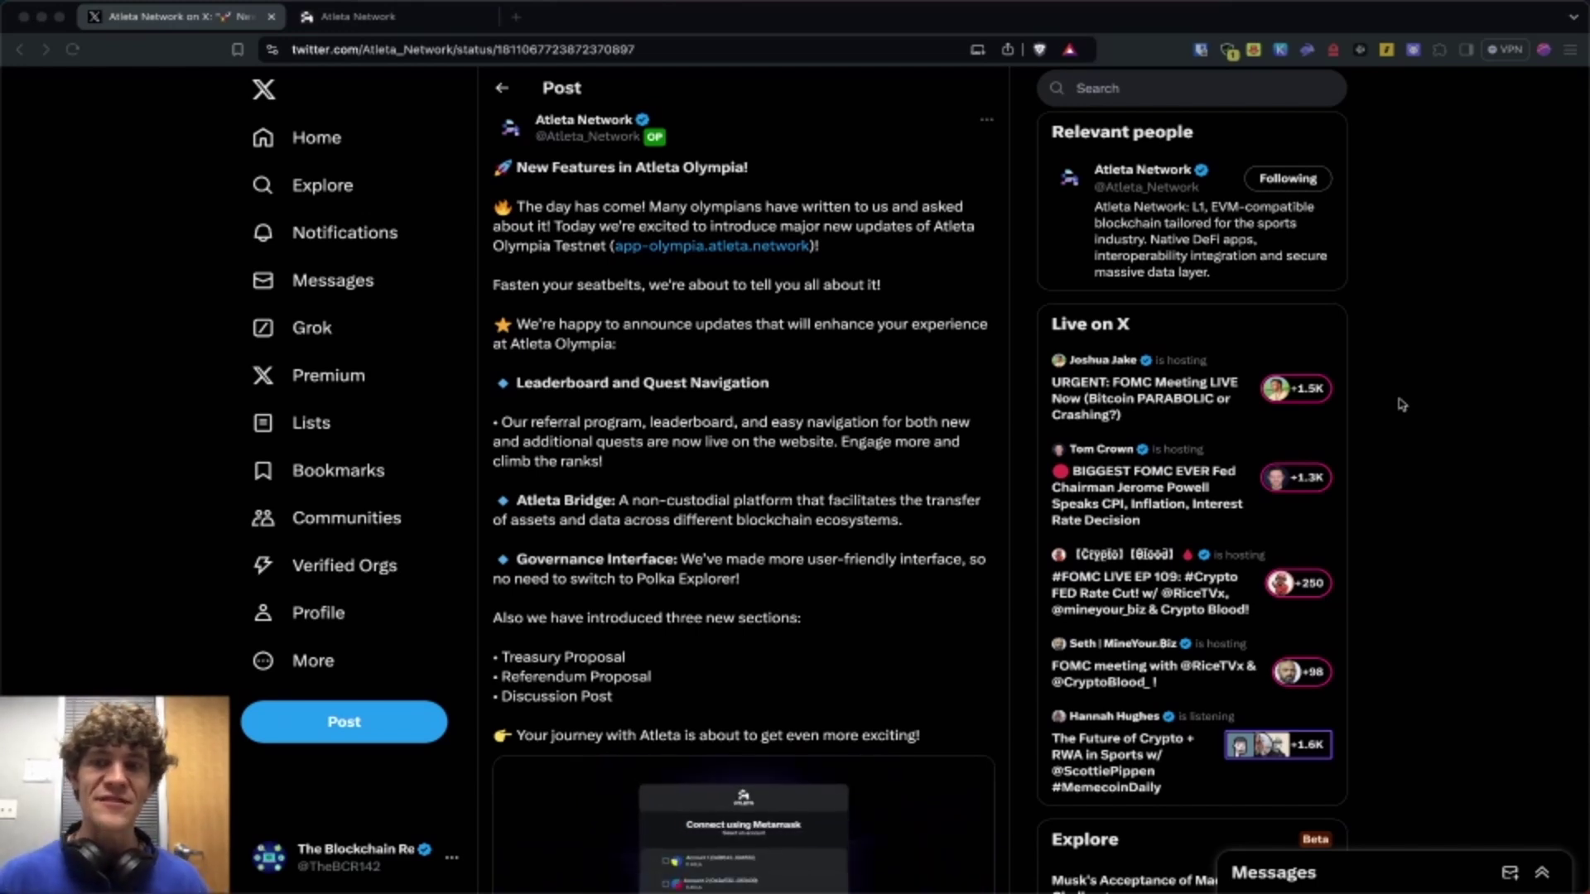
Step: Switch between the Atleta Network announcement post on X and the Atleta site, reading the post
key("ctrl+Tab")
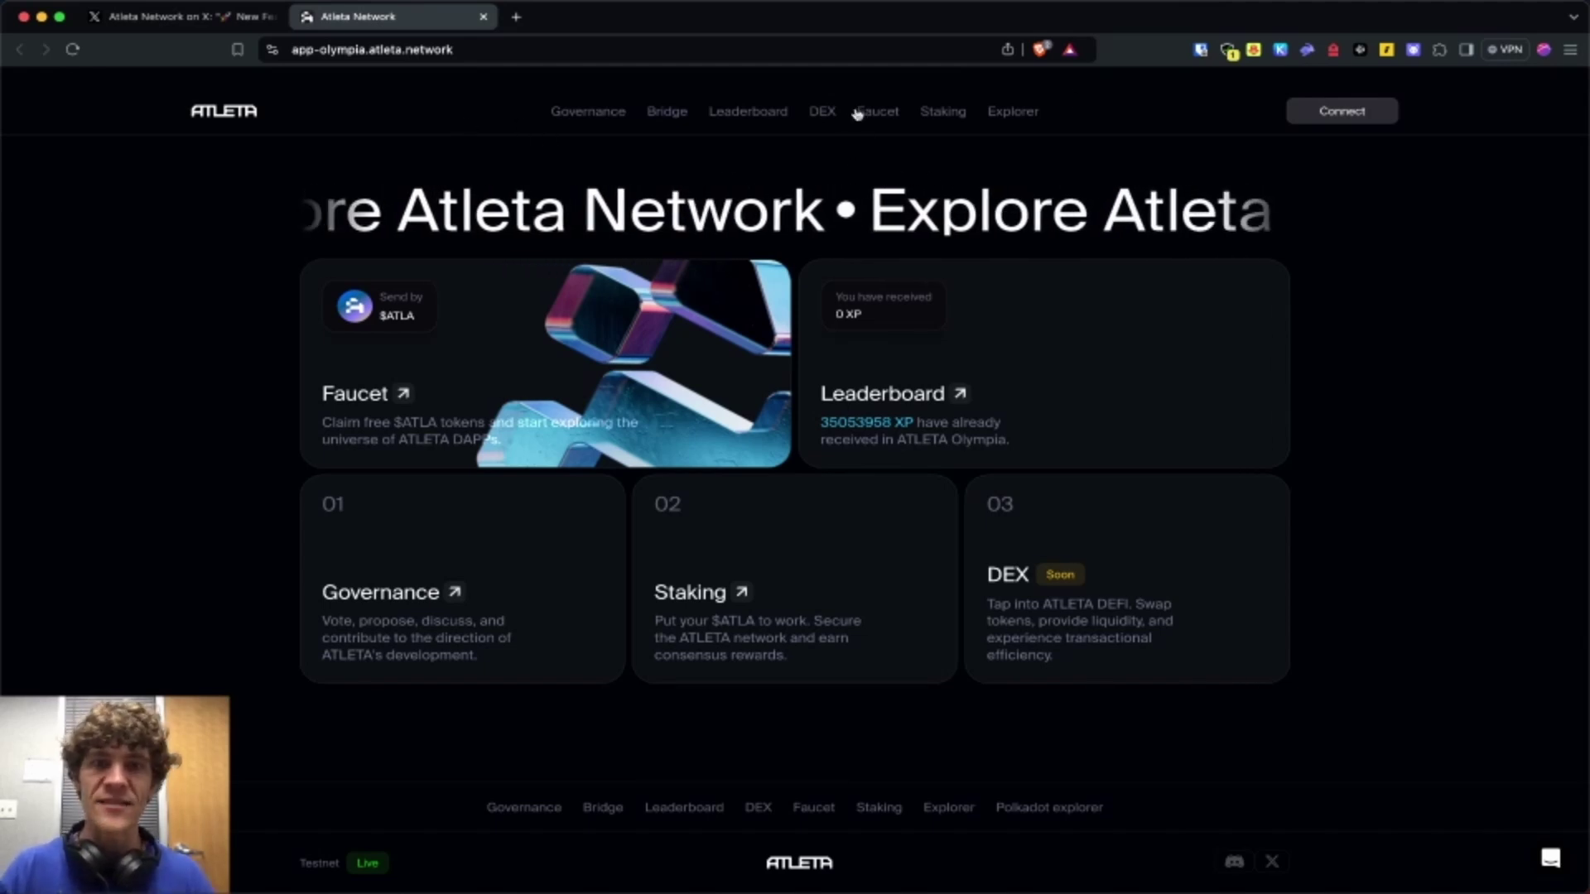
left_click(190, 17)
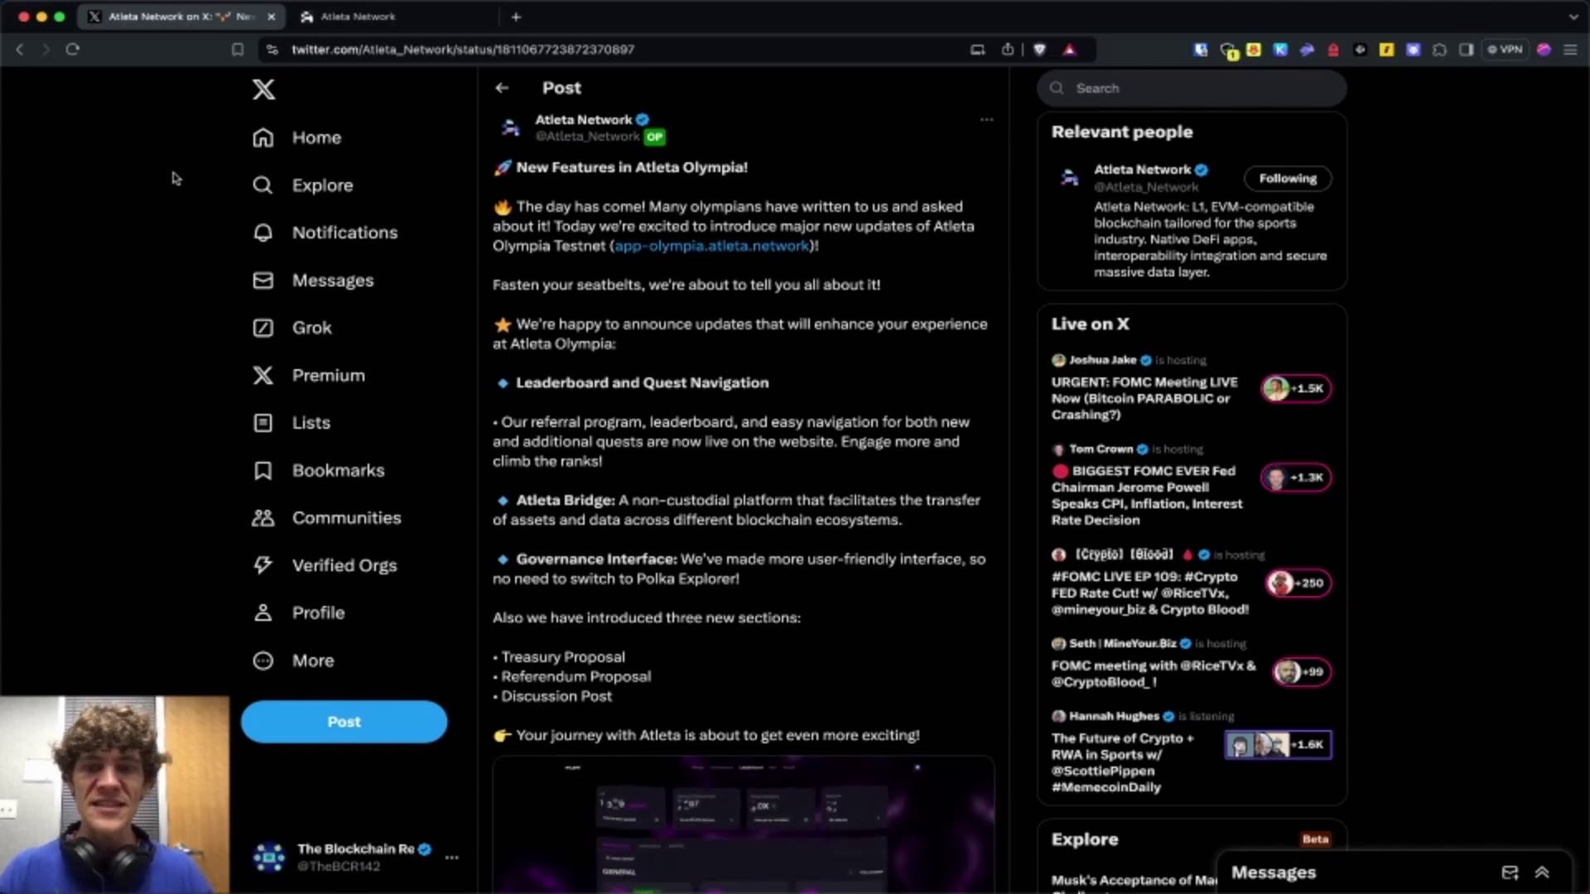
scroll(173, 178, "down", 8)
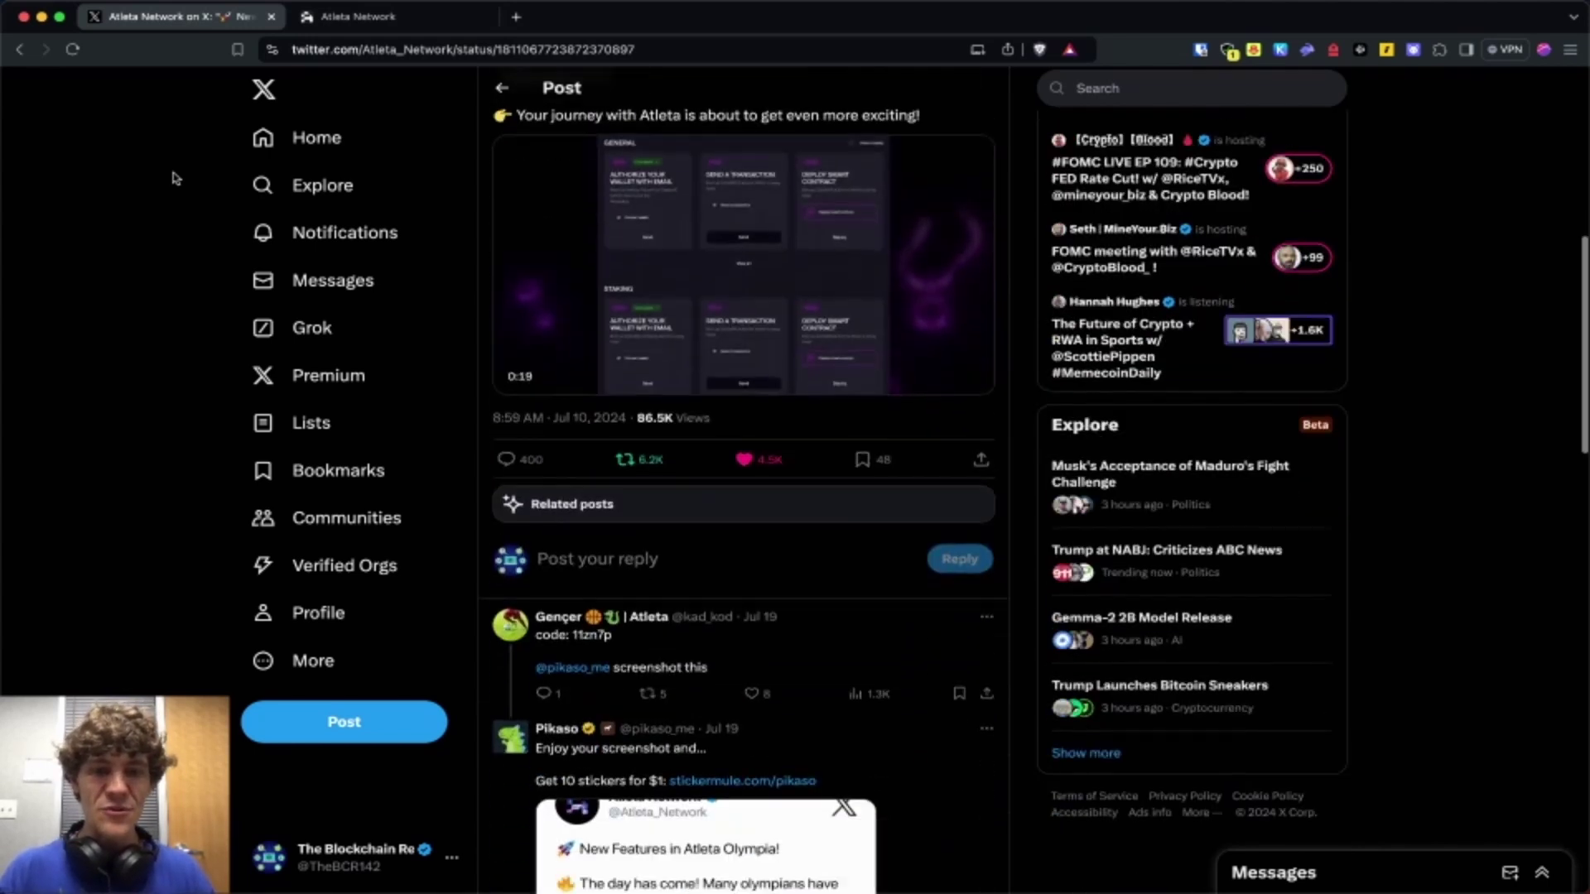
scroll(174, 178, "up", 8)
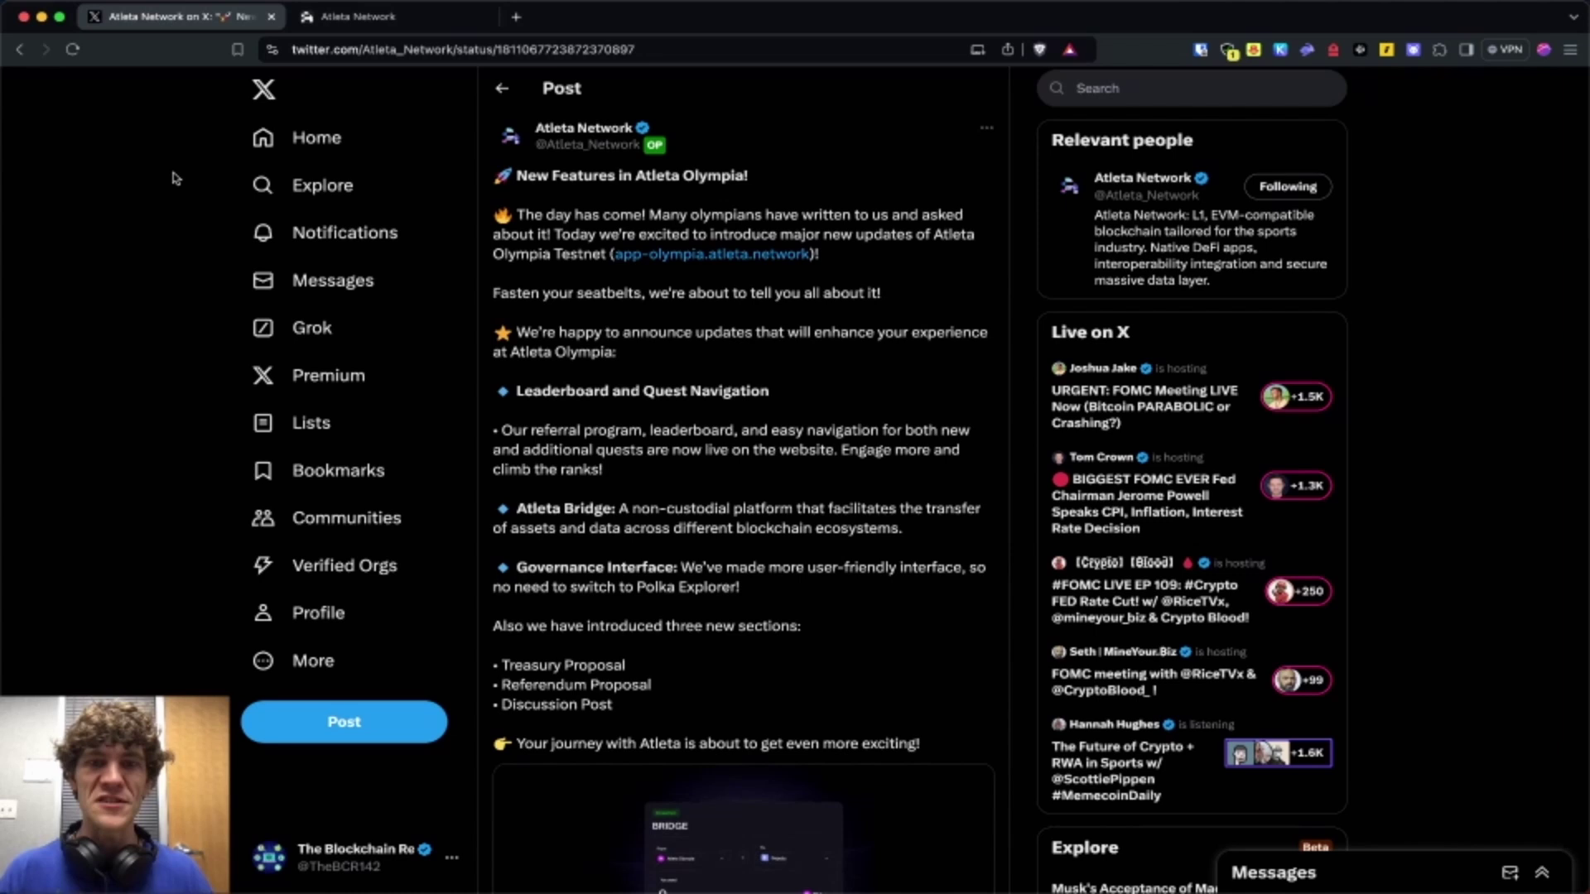
left_click(365, 16)
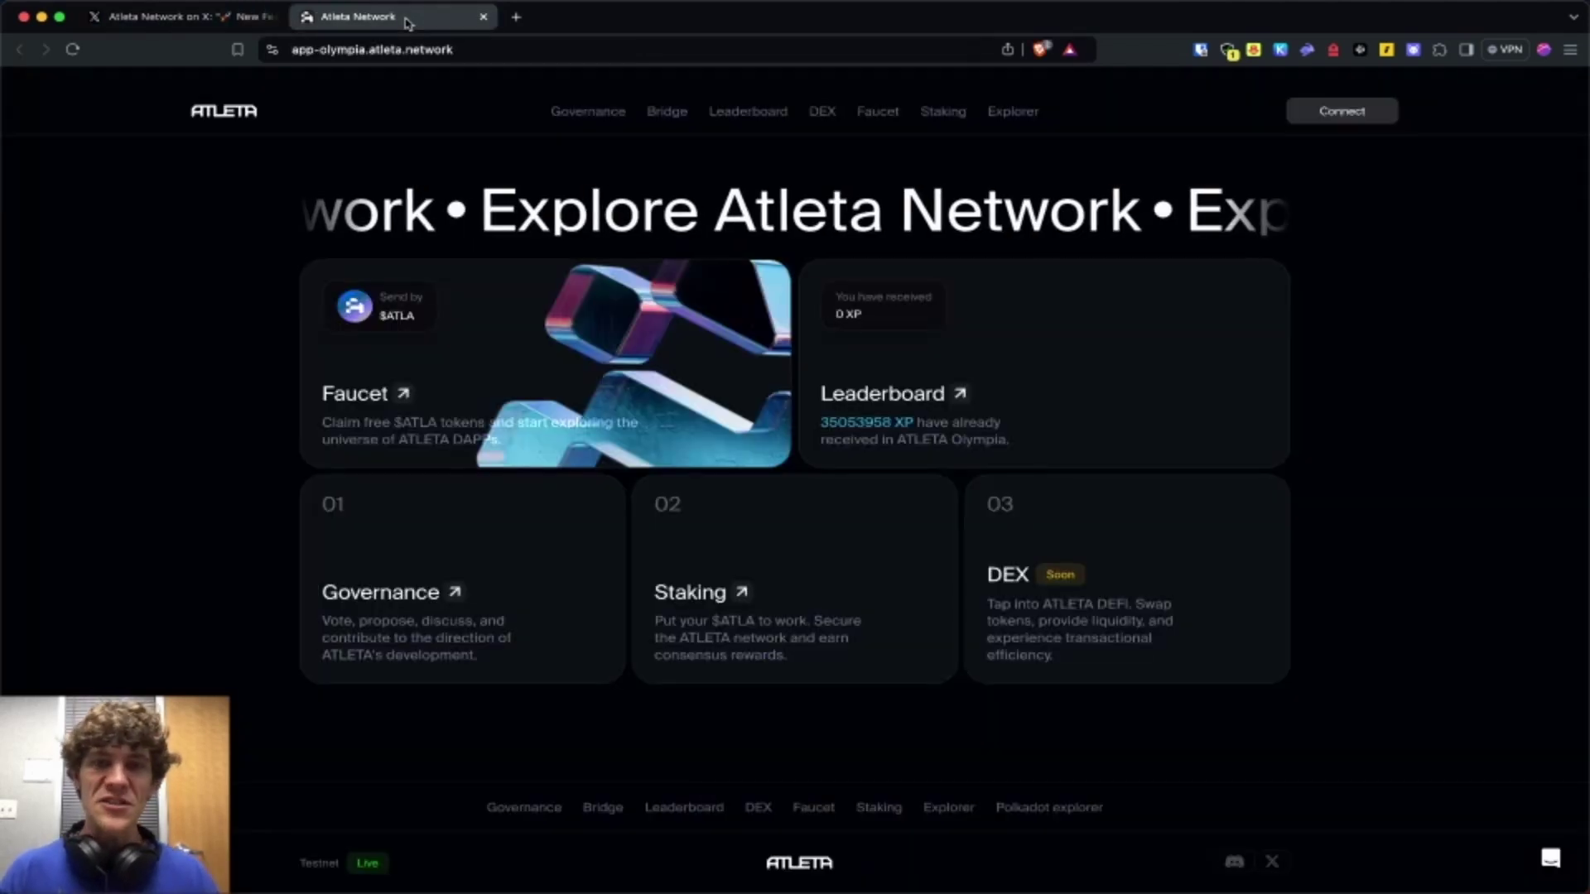
left_click(204, 20)
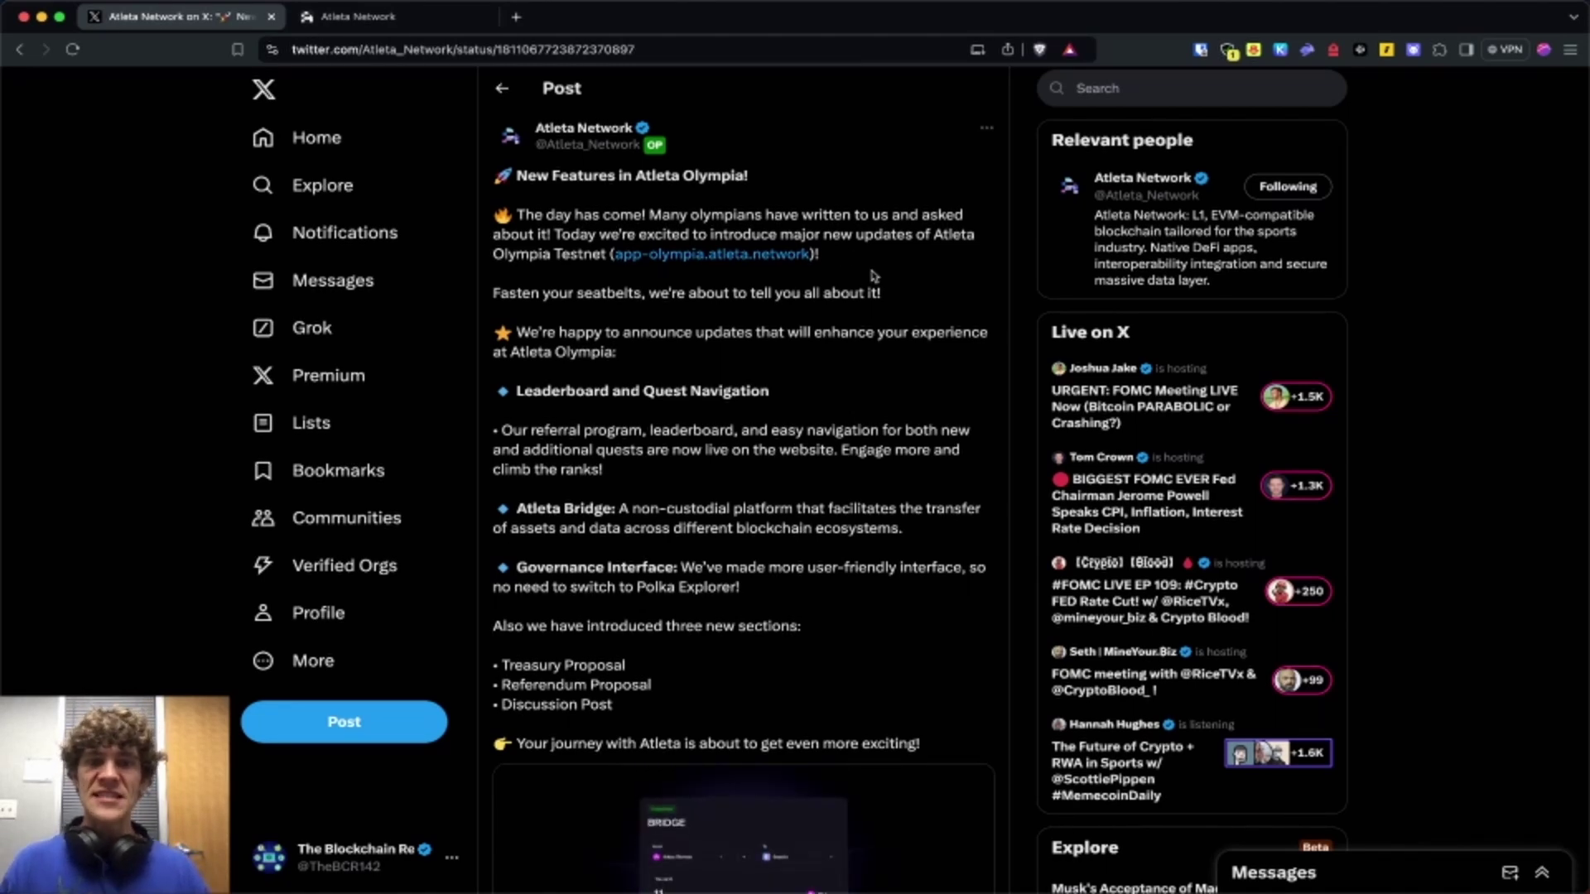
scroll(872, 276, "down", 5)
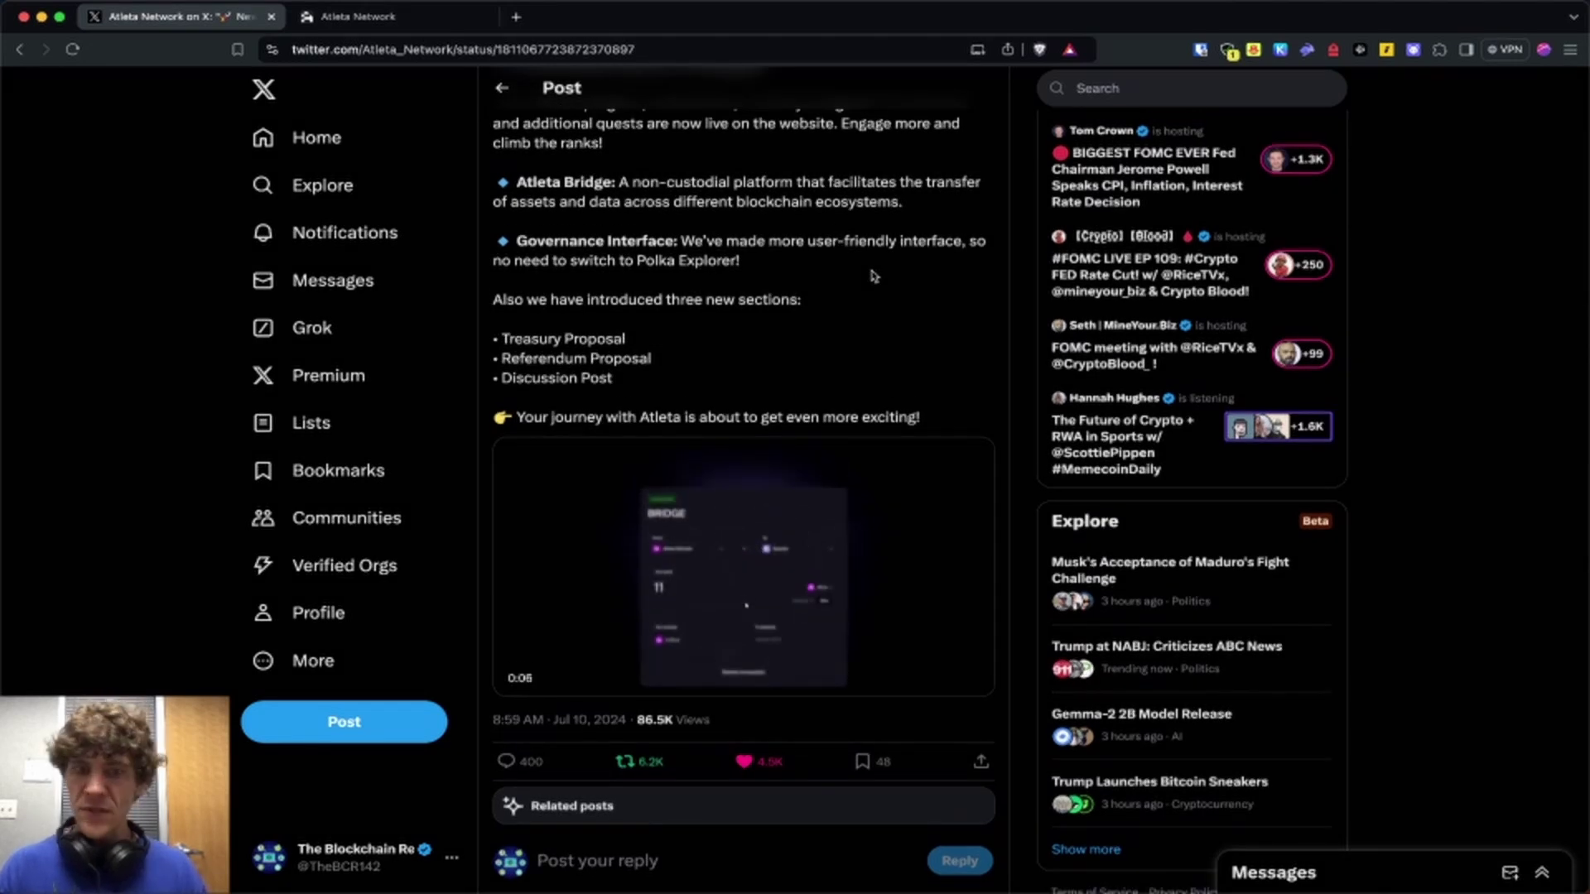
scroll(872, 275, "up", 3)
scroll(872, 276, "up", 2)
scroll(872, 275, "down", 6)
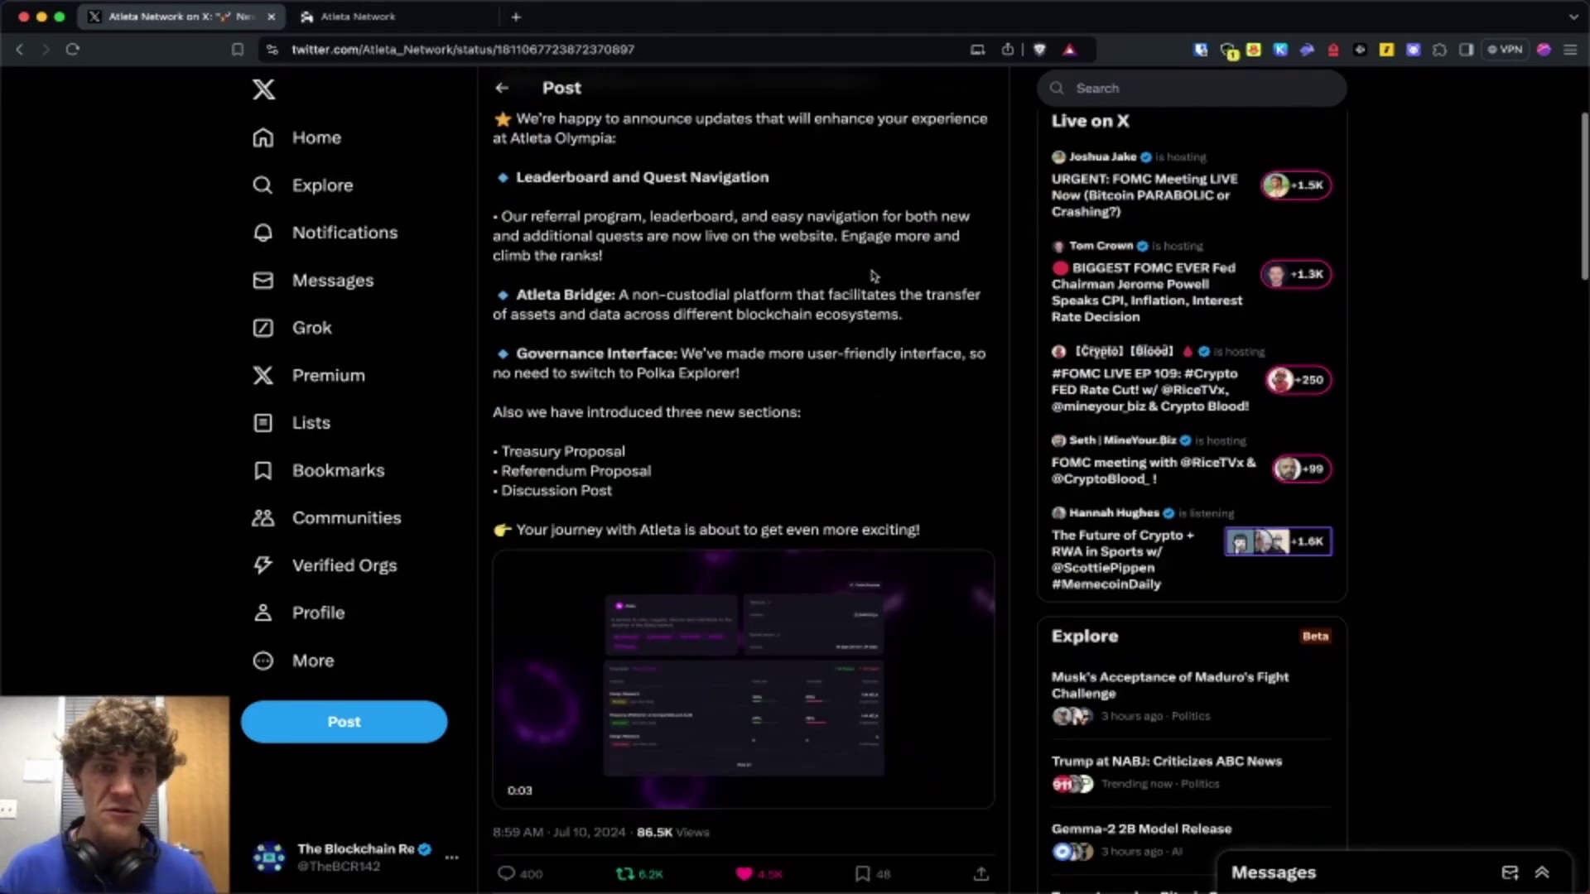
scroll(872, 276, "up", 6)
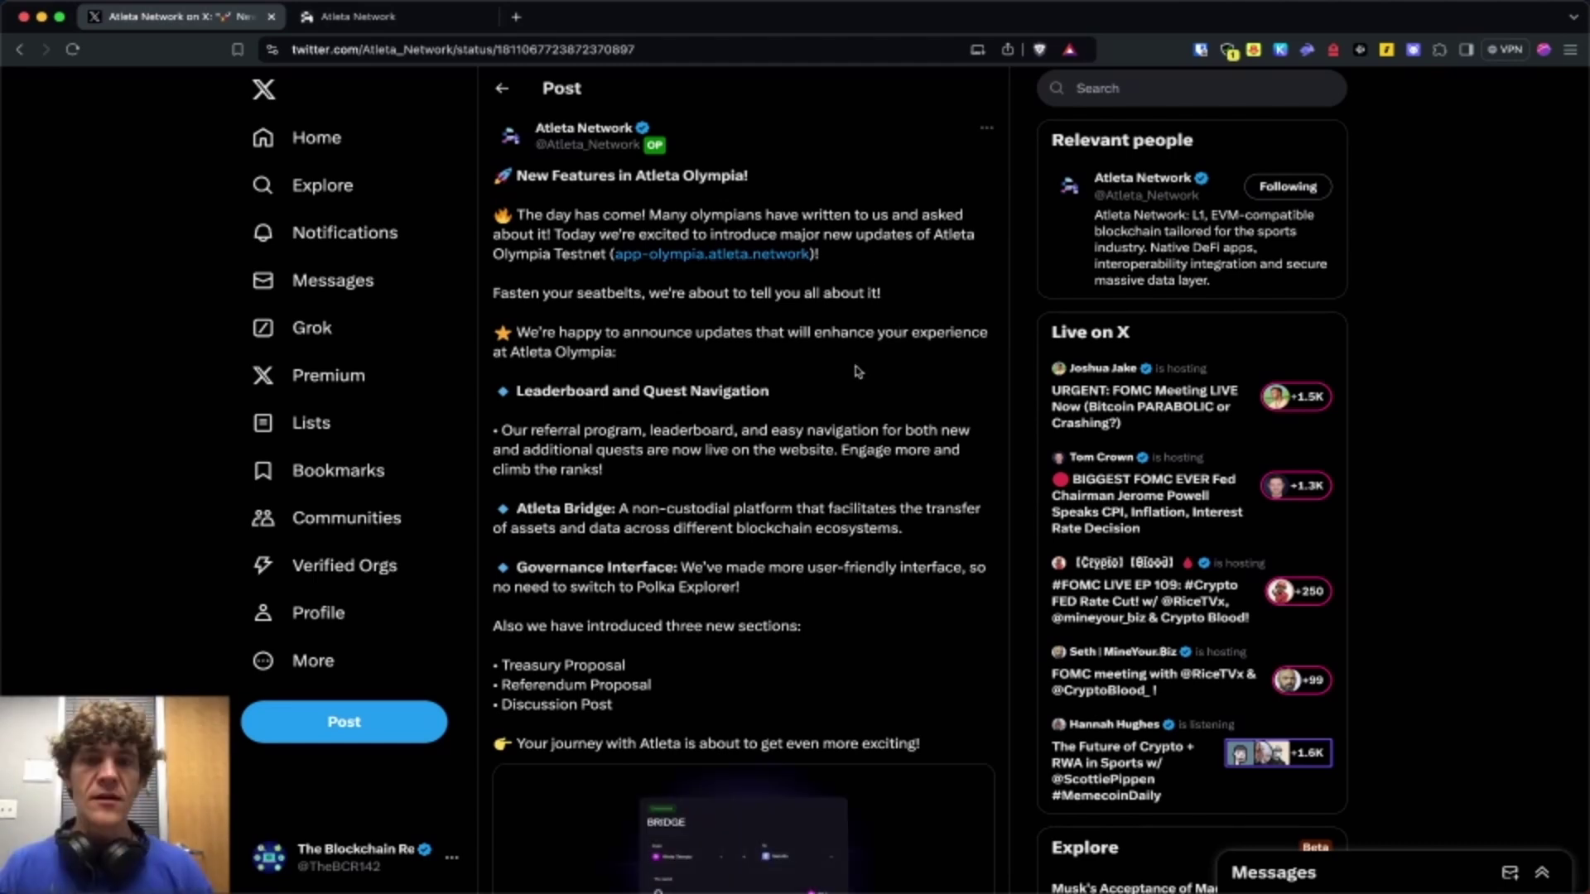
scroll(963, 356, "down", 2)
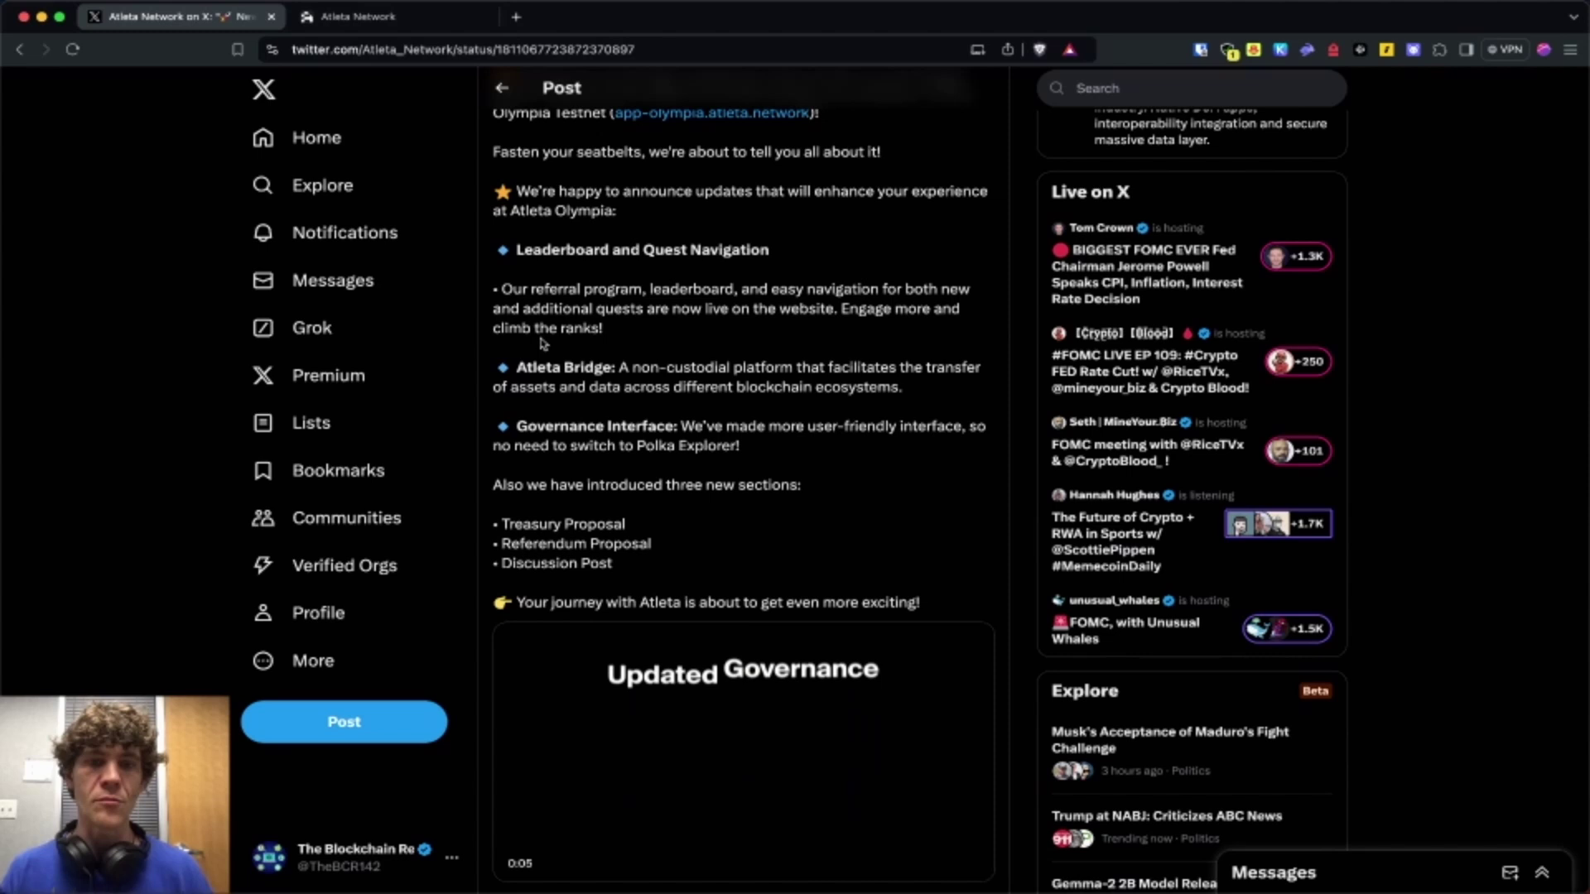
scroll(752, 414, "down", 2)
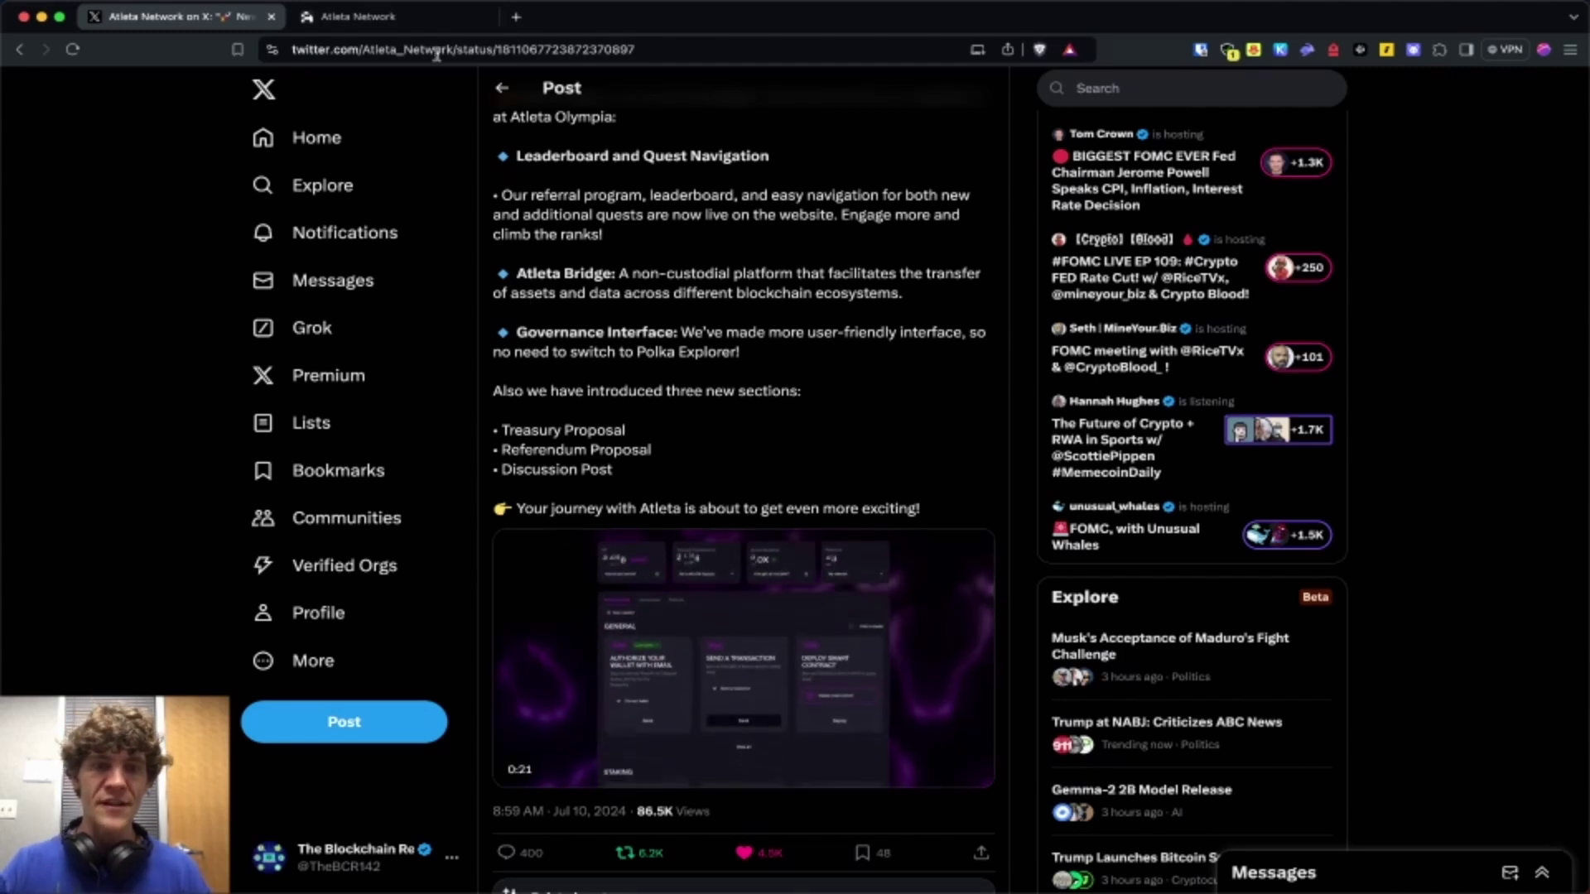
Step: Connect the Rabby wallet to Atleta Olympia, sign the login message, and go to the Faucet
left_click(391, 16)
left_click(1341, 111)
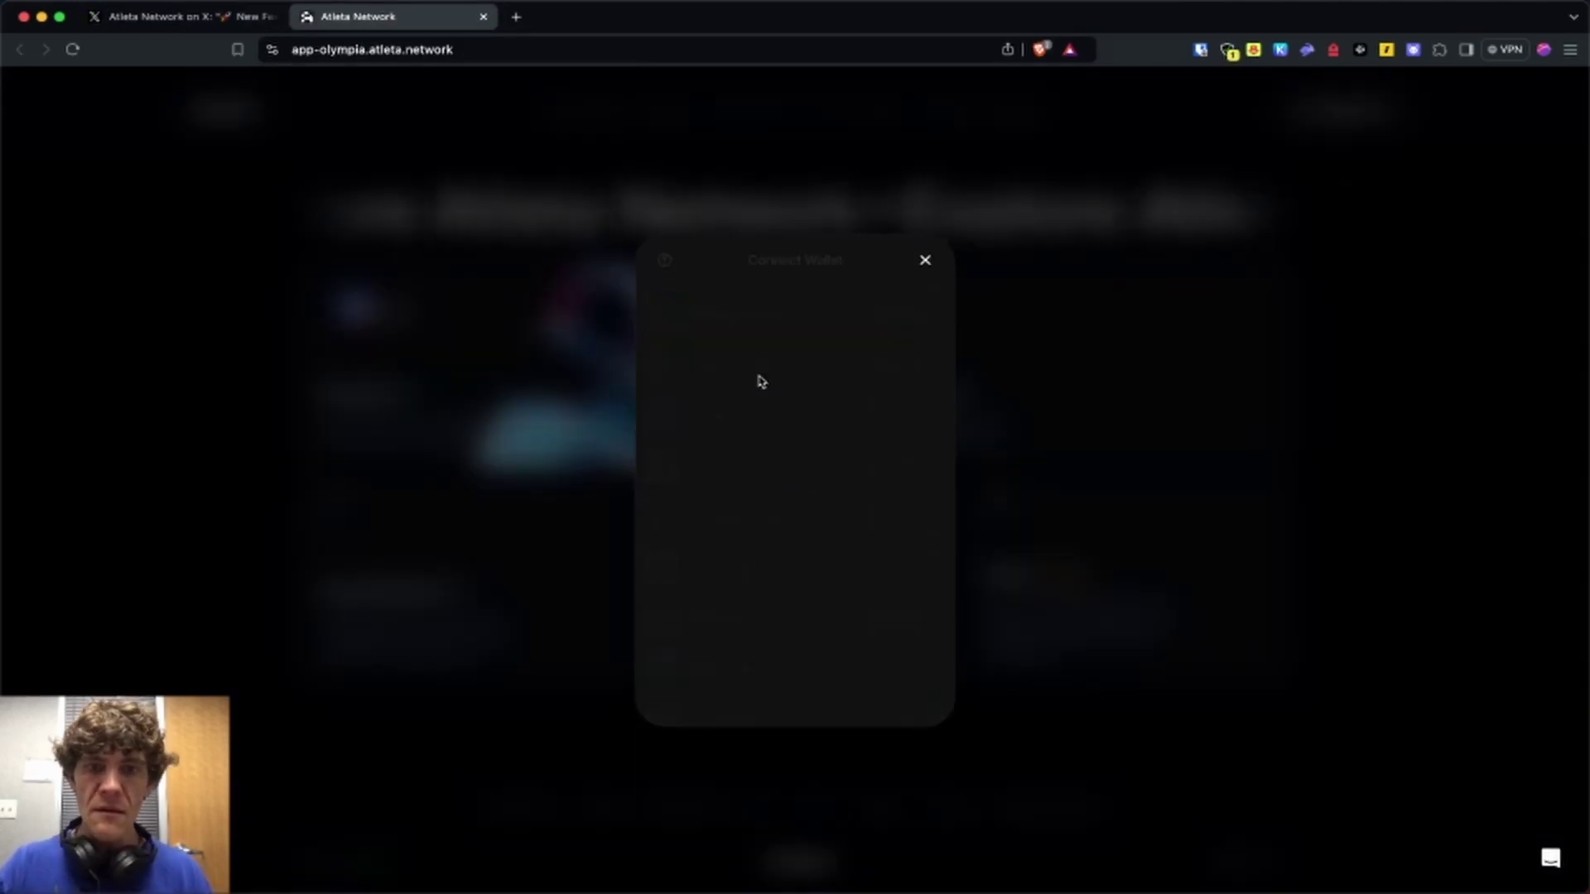
left_click(755, 379)
left_click(1470, 559)
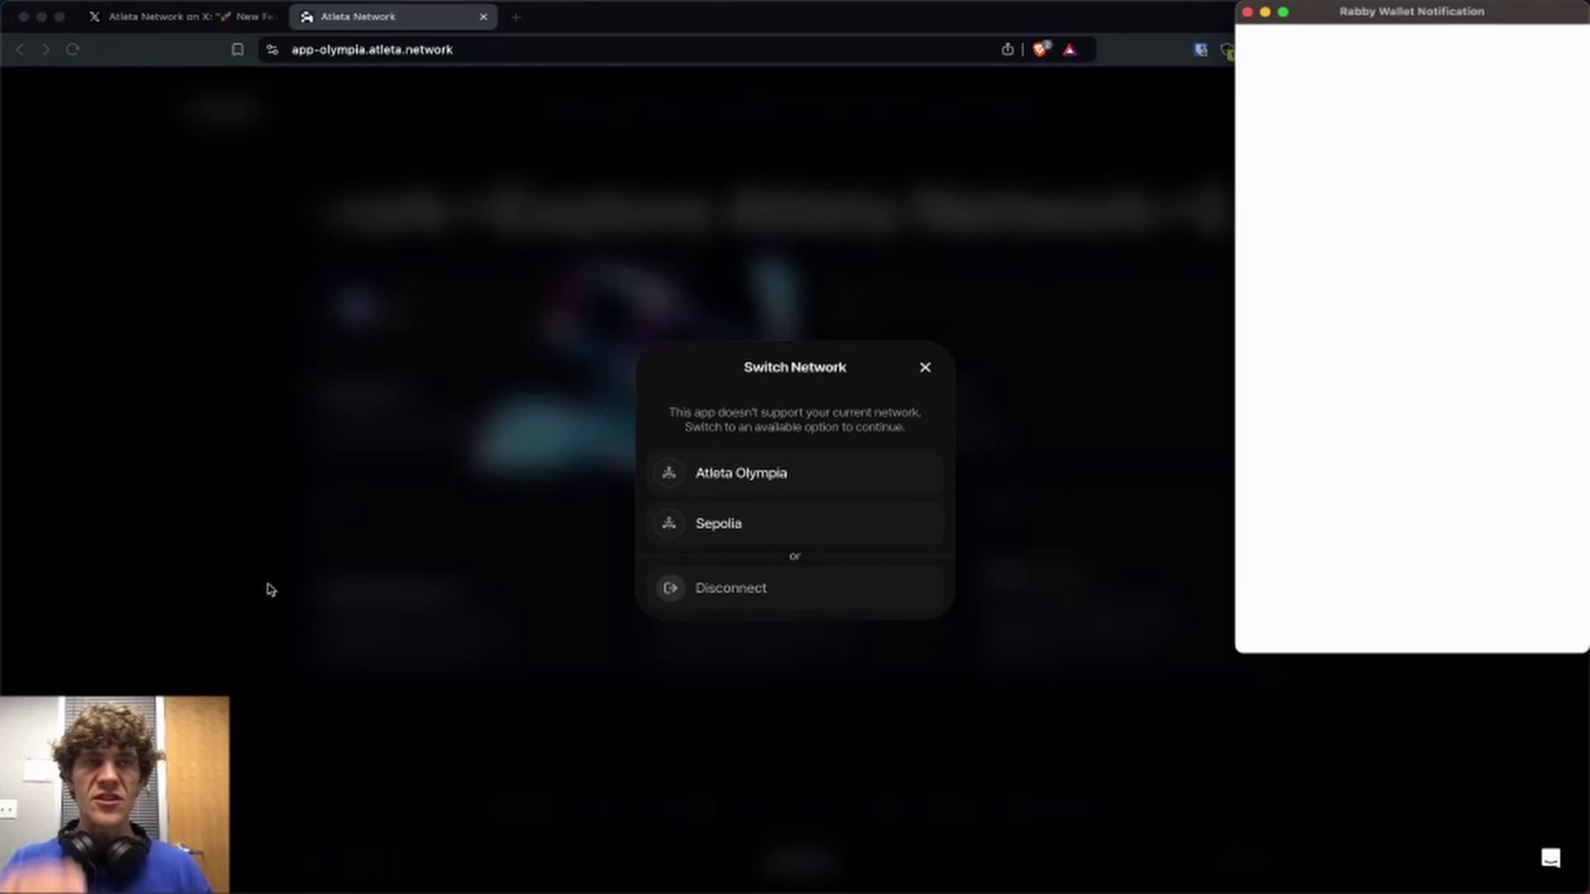
left_click(1330, 625)
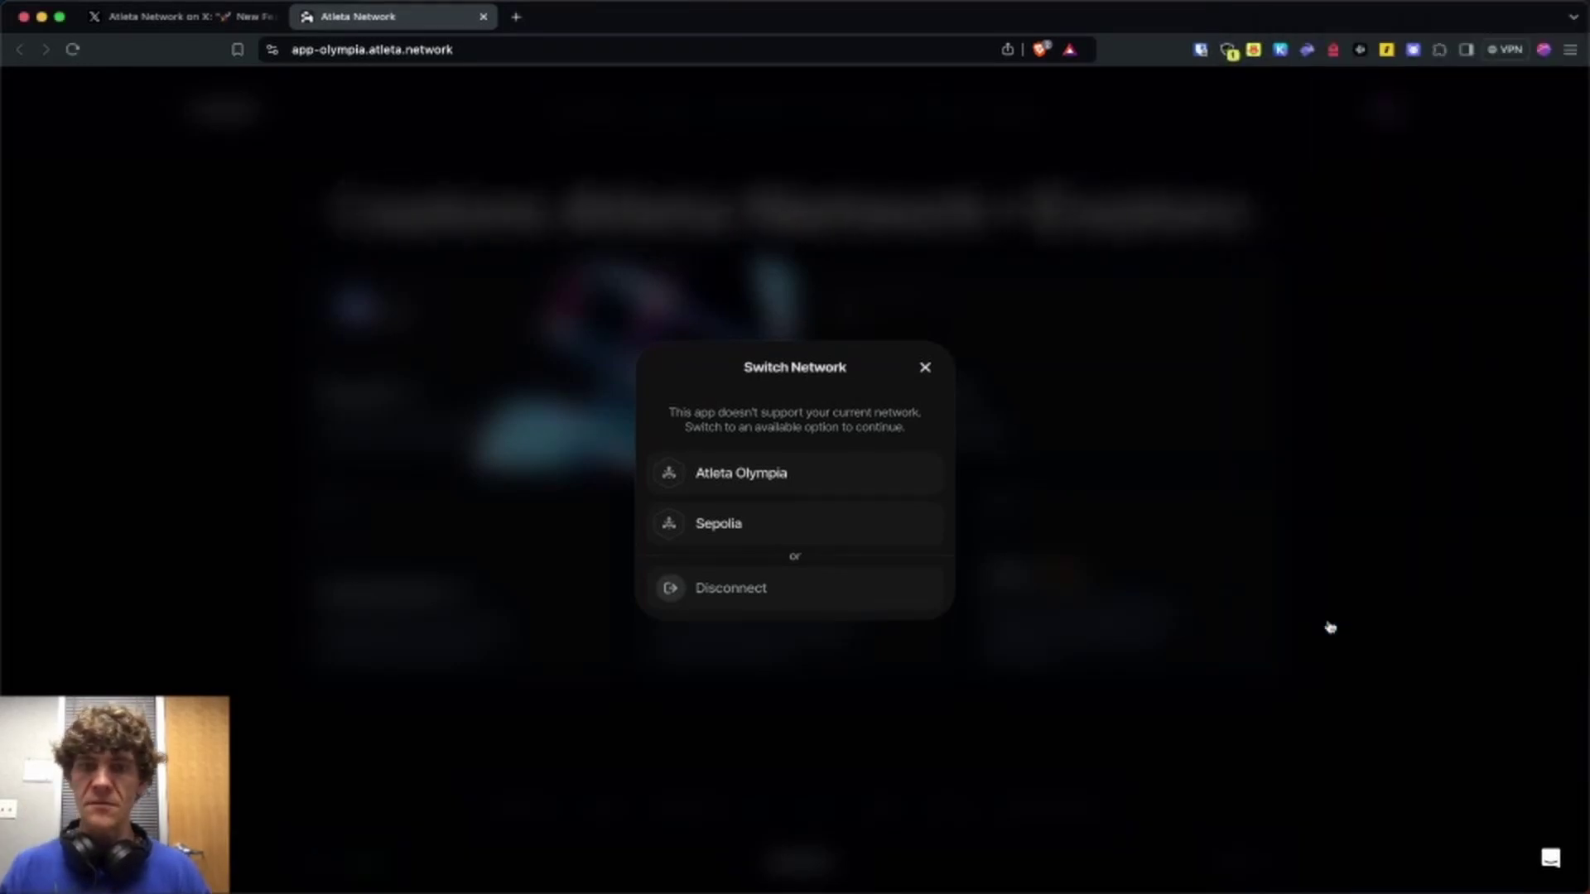
left_click(1358, 623)
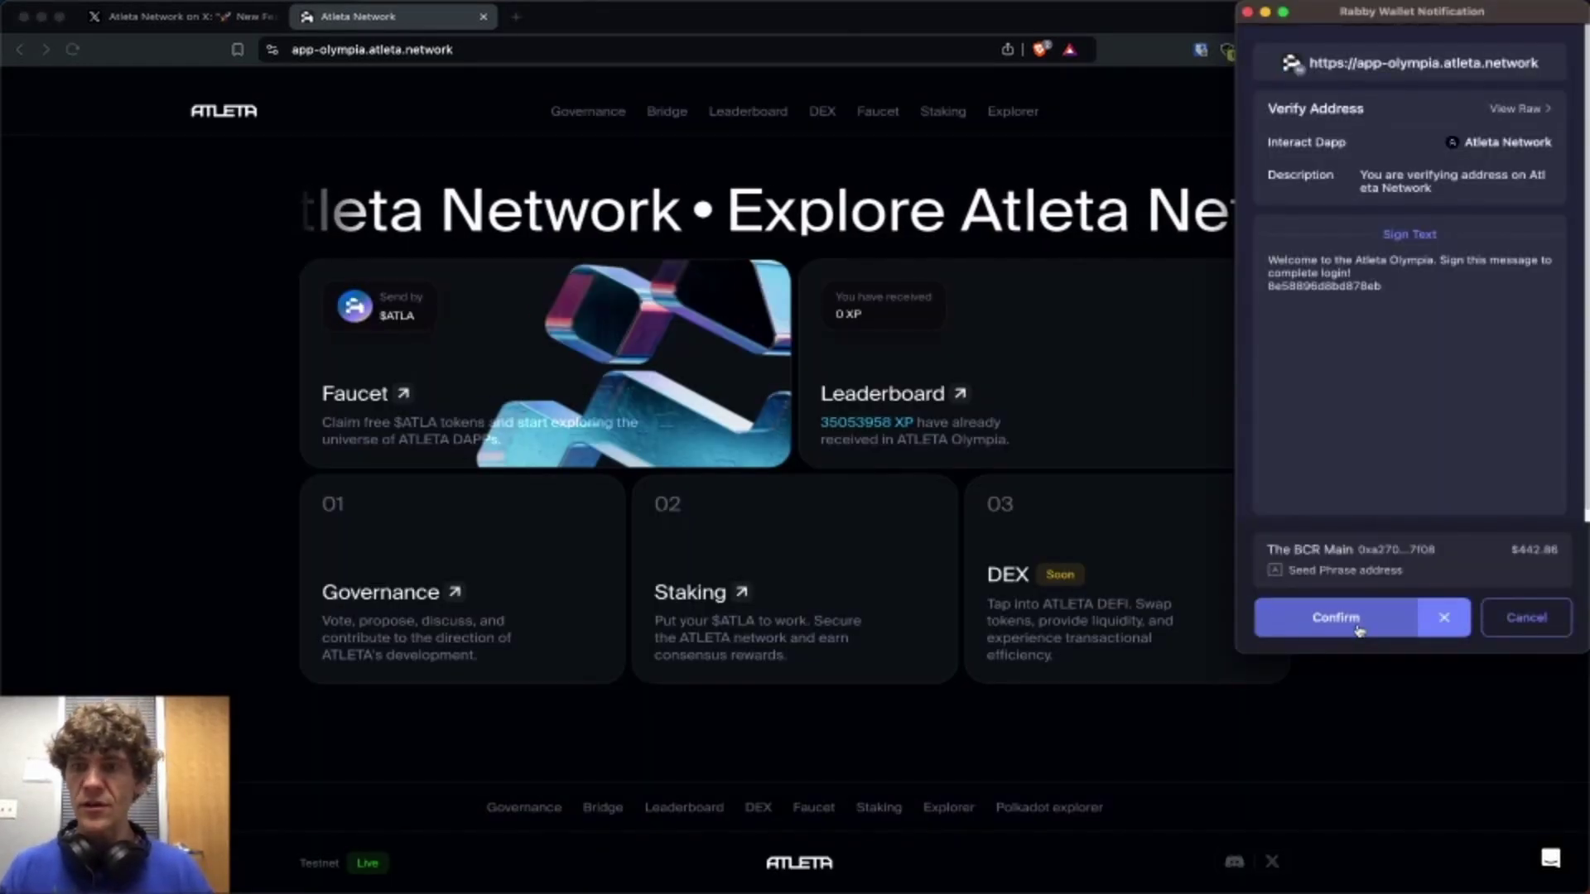
left_click(1359, 625)
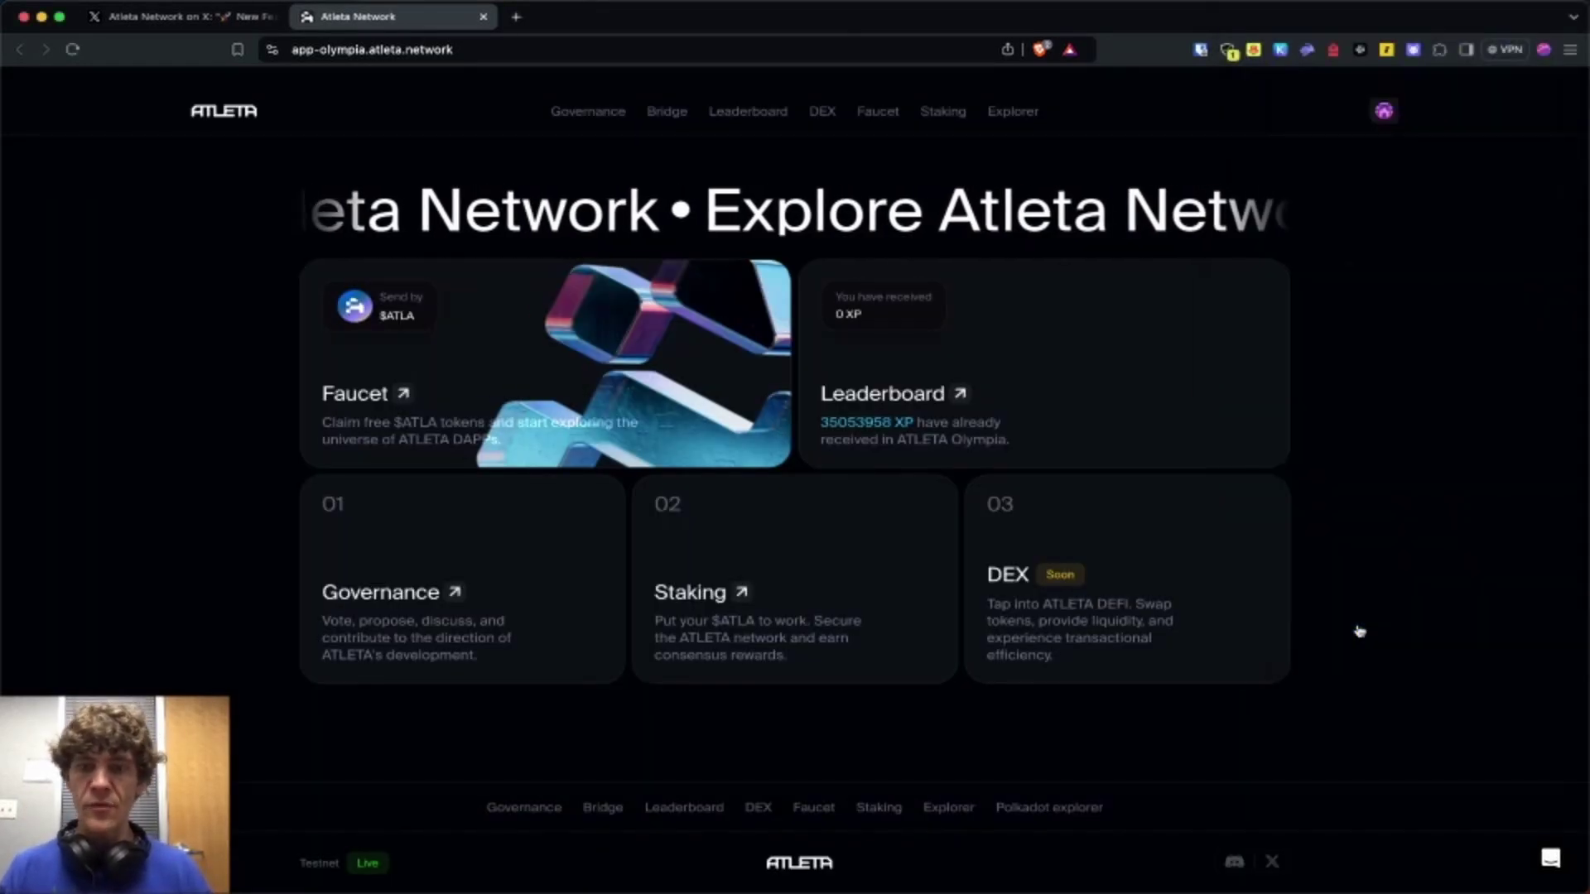
left_click(413, 394)
Step: Verify the email with the 4-digit code, then request 25 test $ATLA from the faucet
left_click(822, 577)
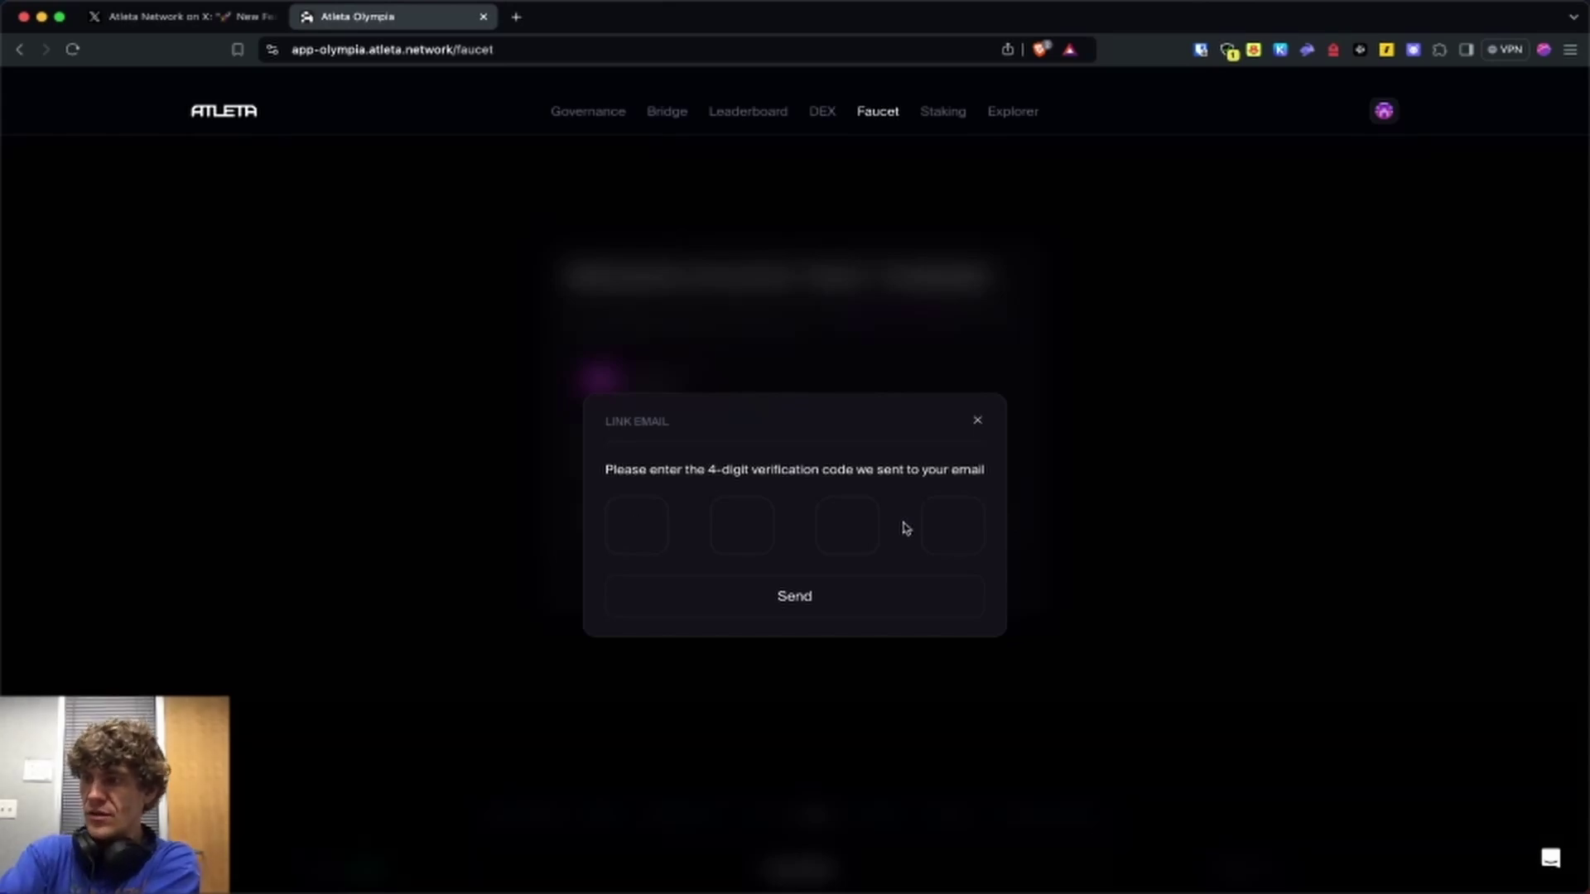
left_click(891, 588)
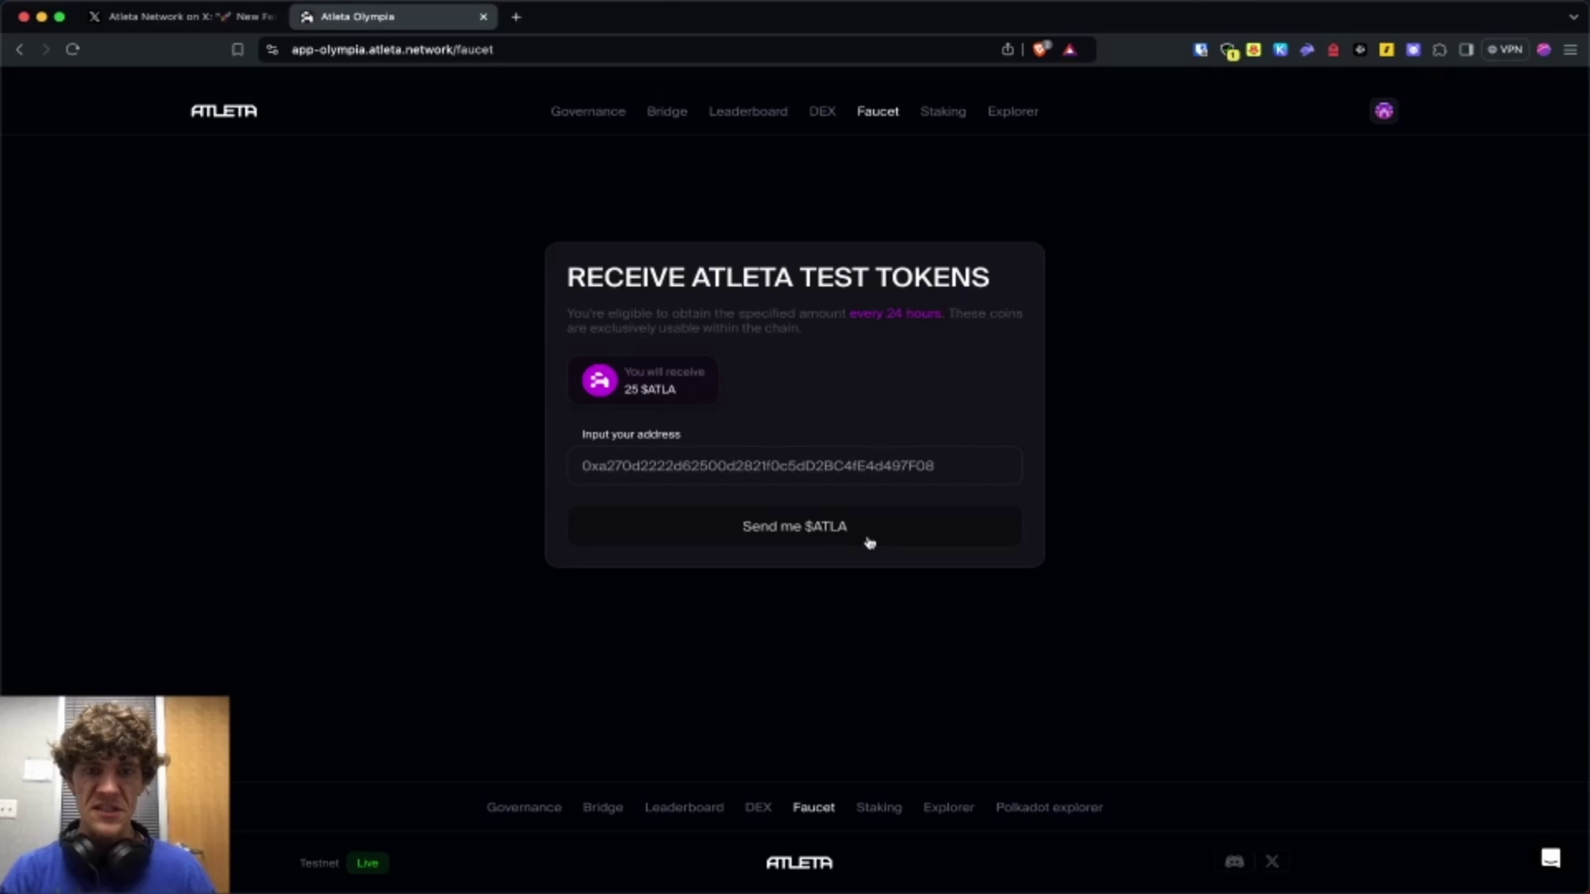
left_click(844, 514)
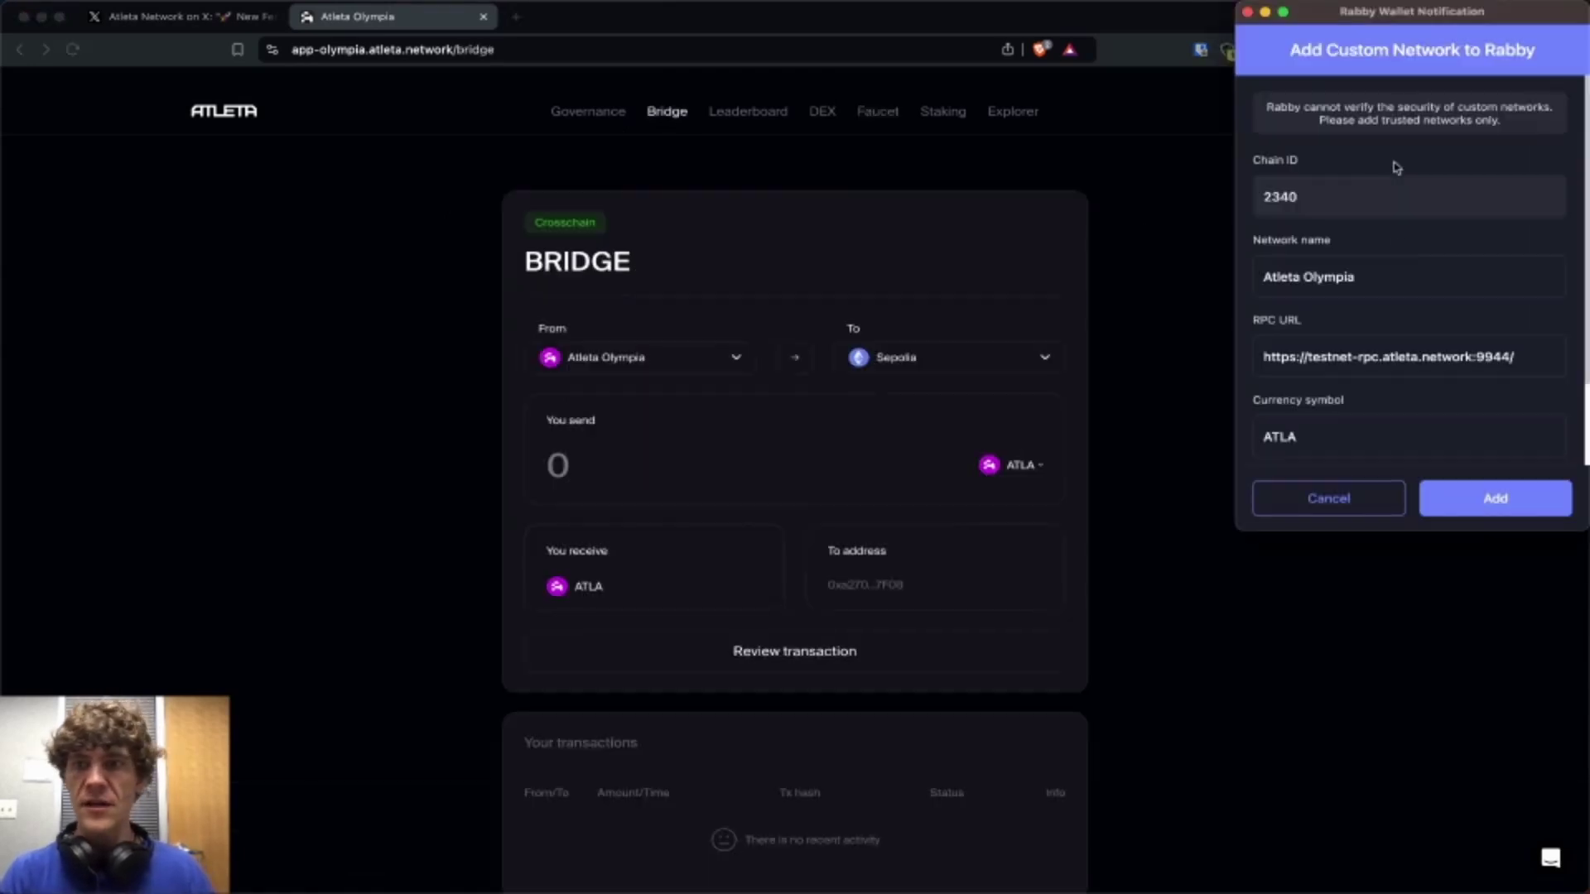
Step: Add the Atleta network in Rabby and bridge 10 ATLA from Atleta Olympia to Sepolia
left_click(1448, 497)
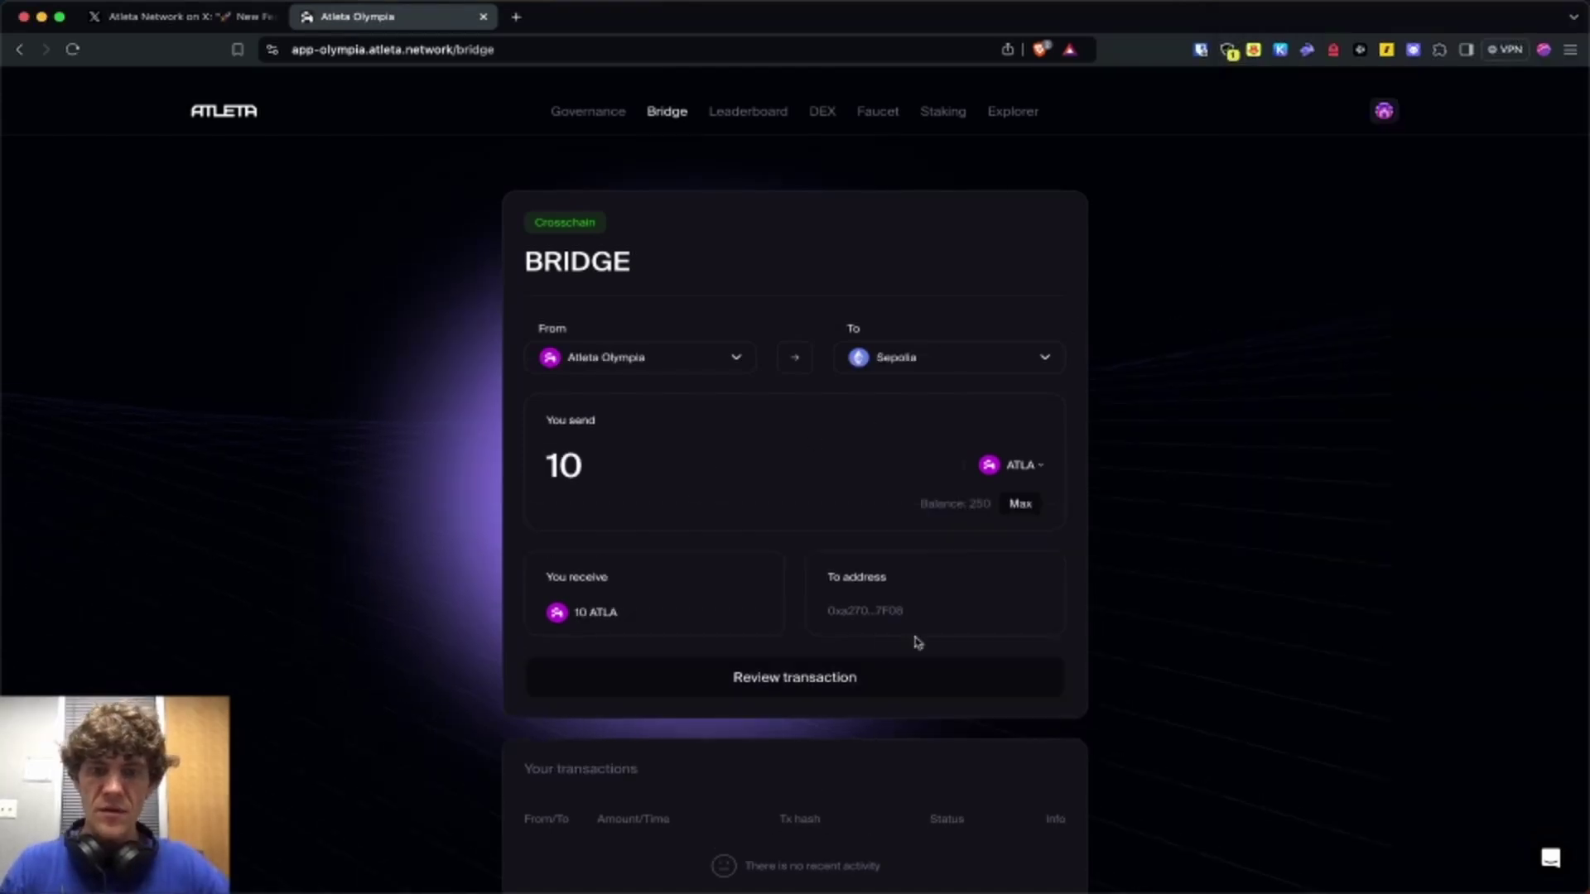
left_click(1041, 476)
left_click(1020, 410)
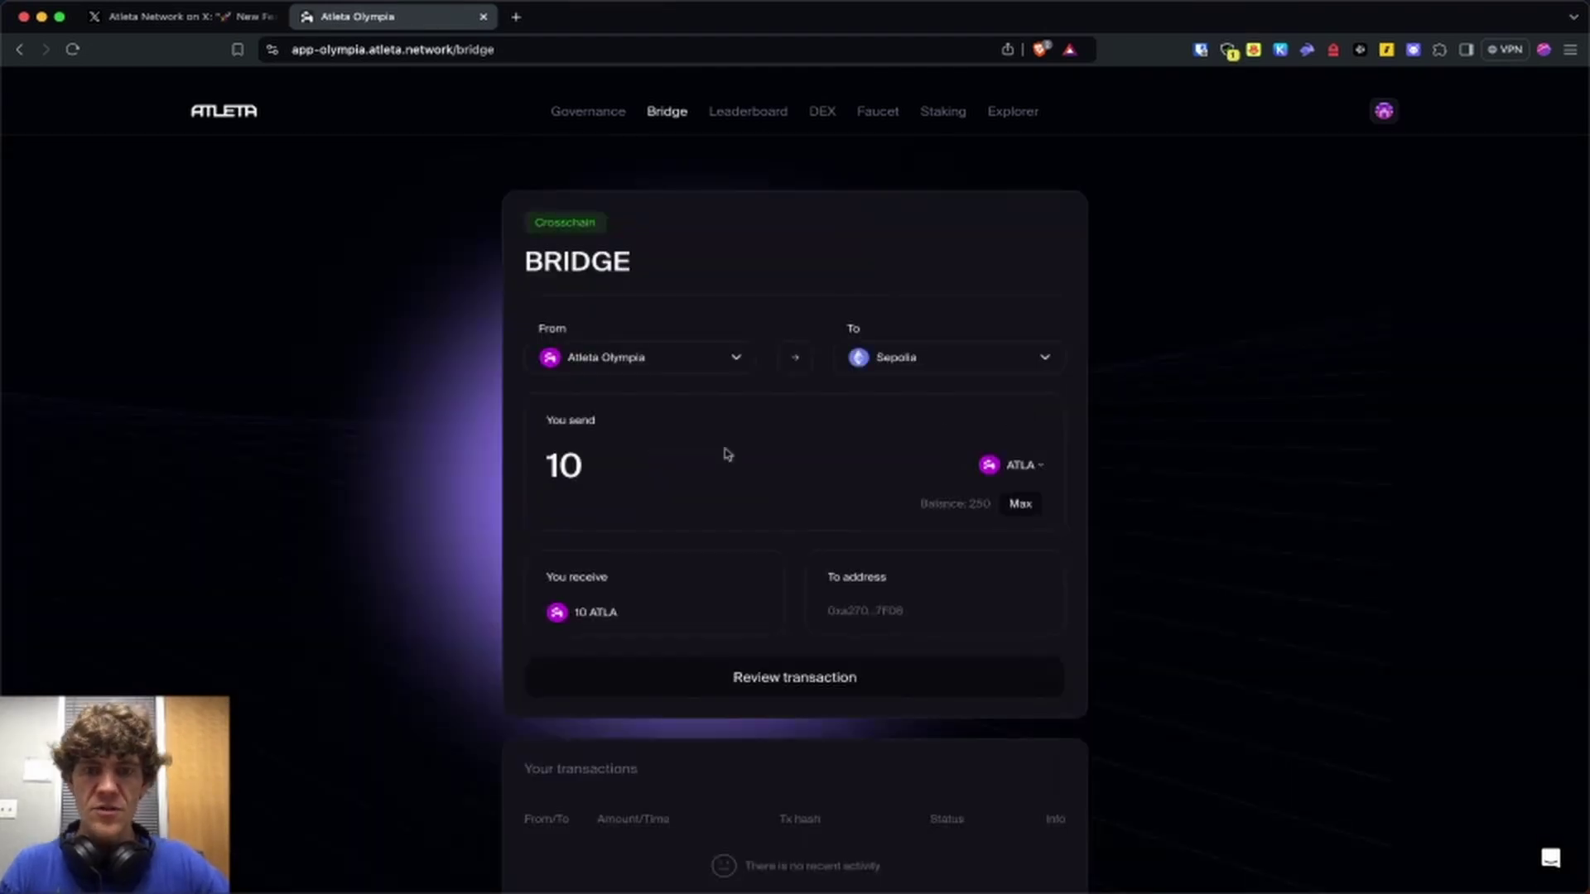
left_click(813, 685)
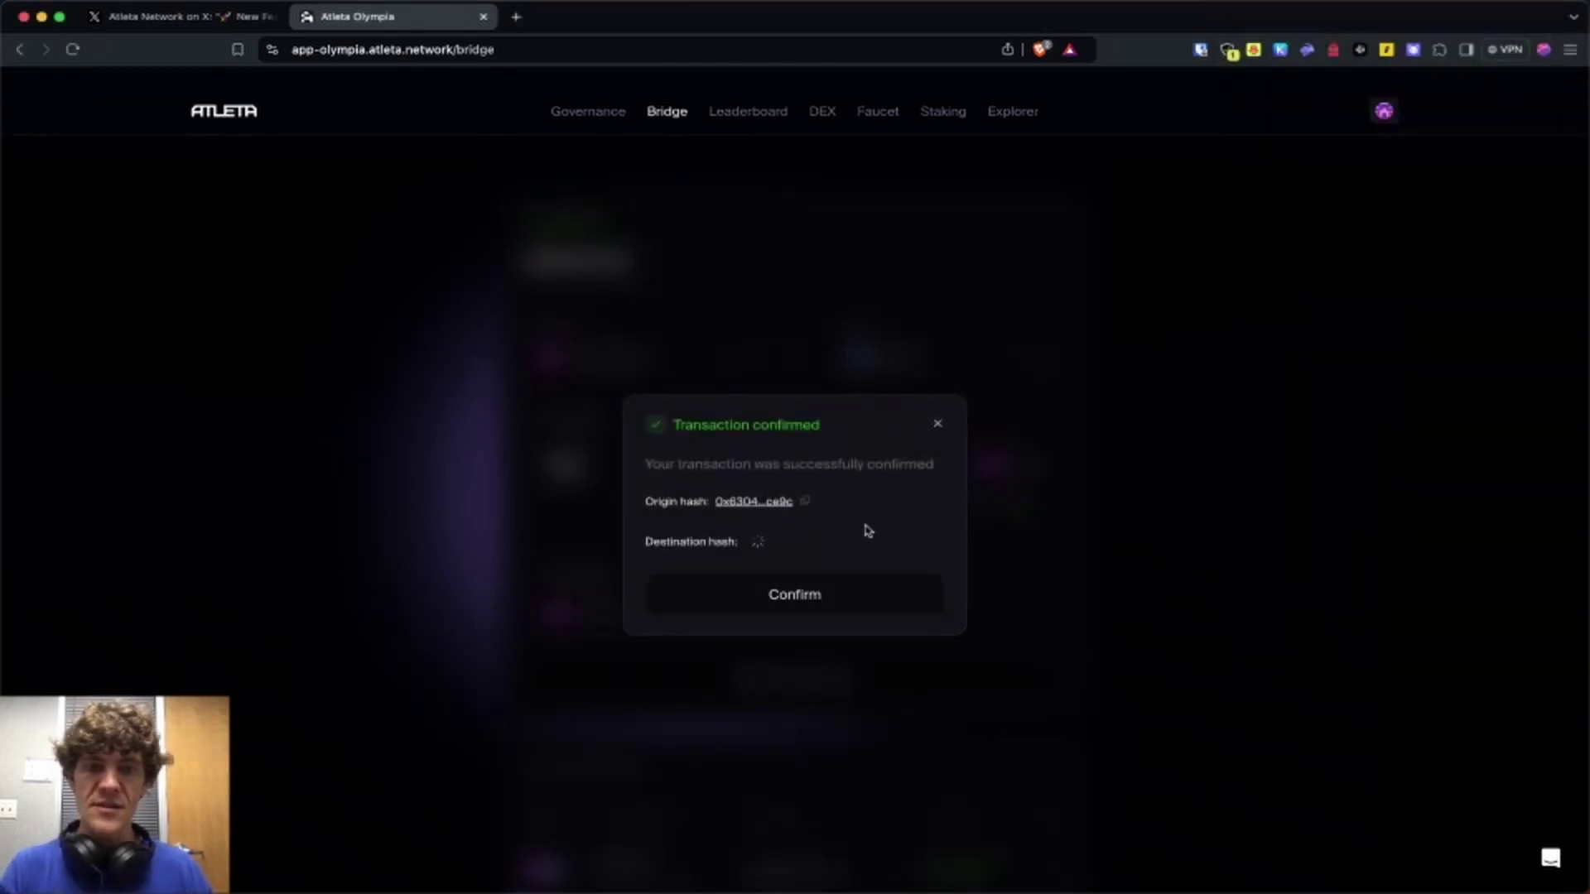
left_click(806, 596)
Step: Reverse the bridge to Sepolia → Atleta Olympia and review the completed transaction's details
scroll(819, 679, "down", 3)
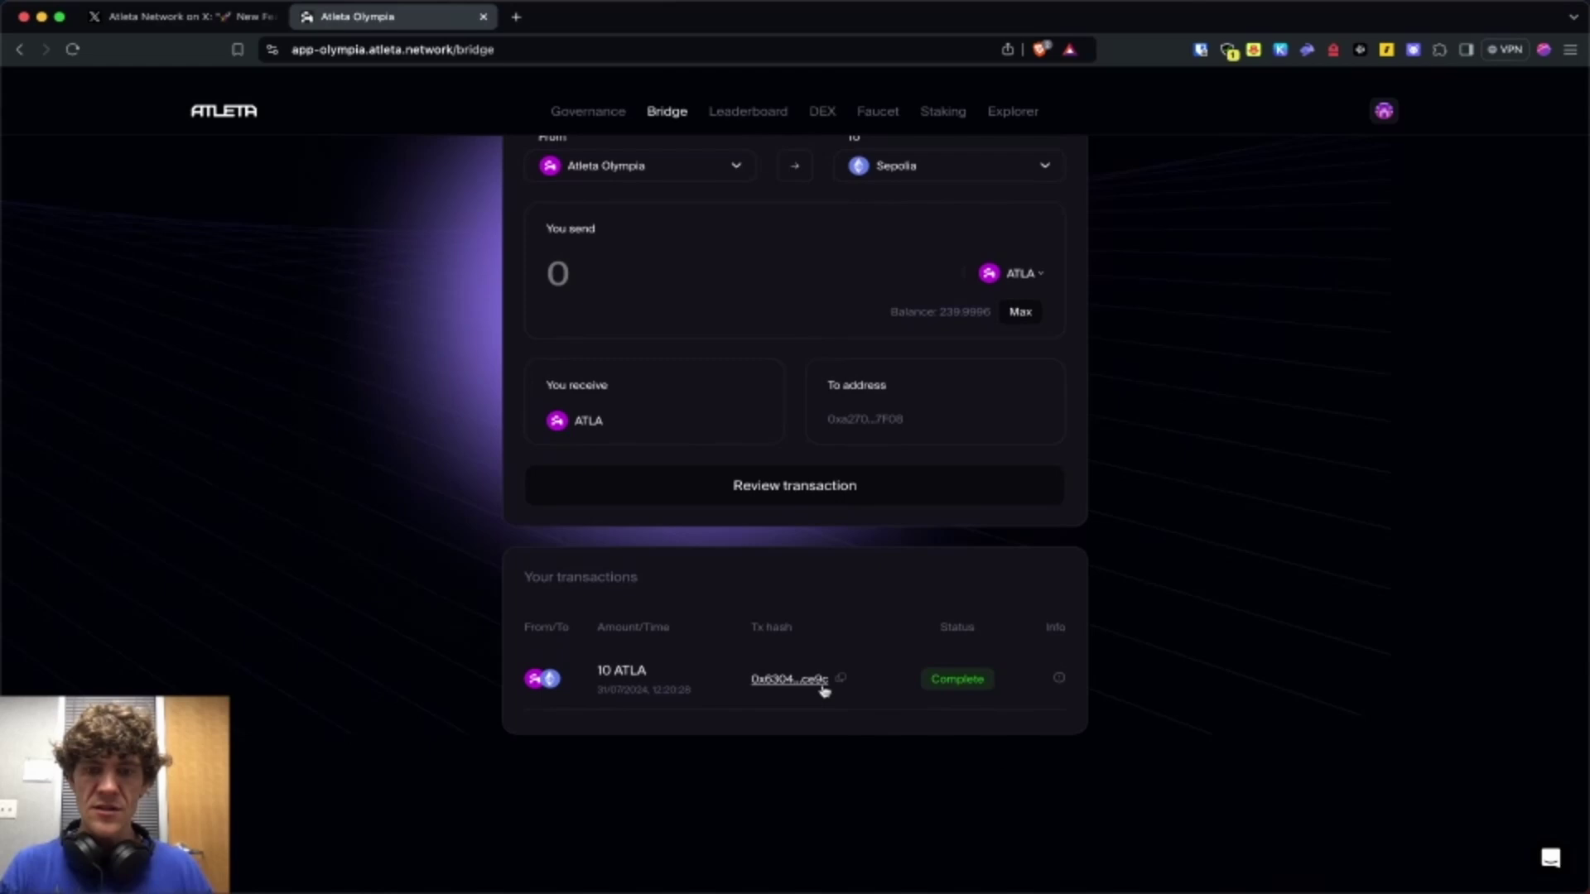
left_click(796, 169)
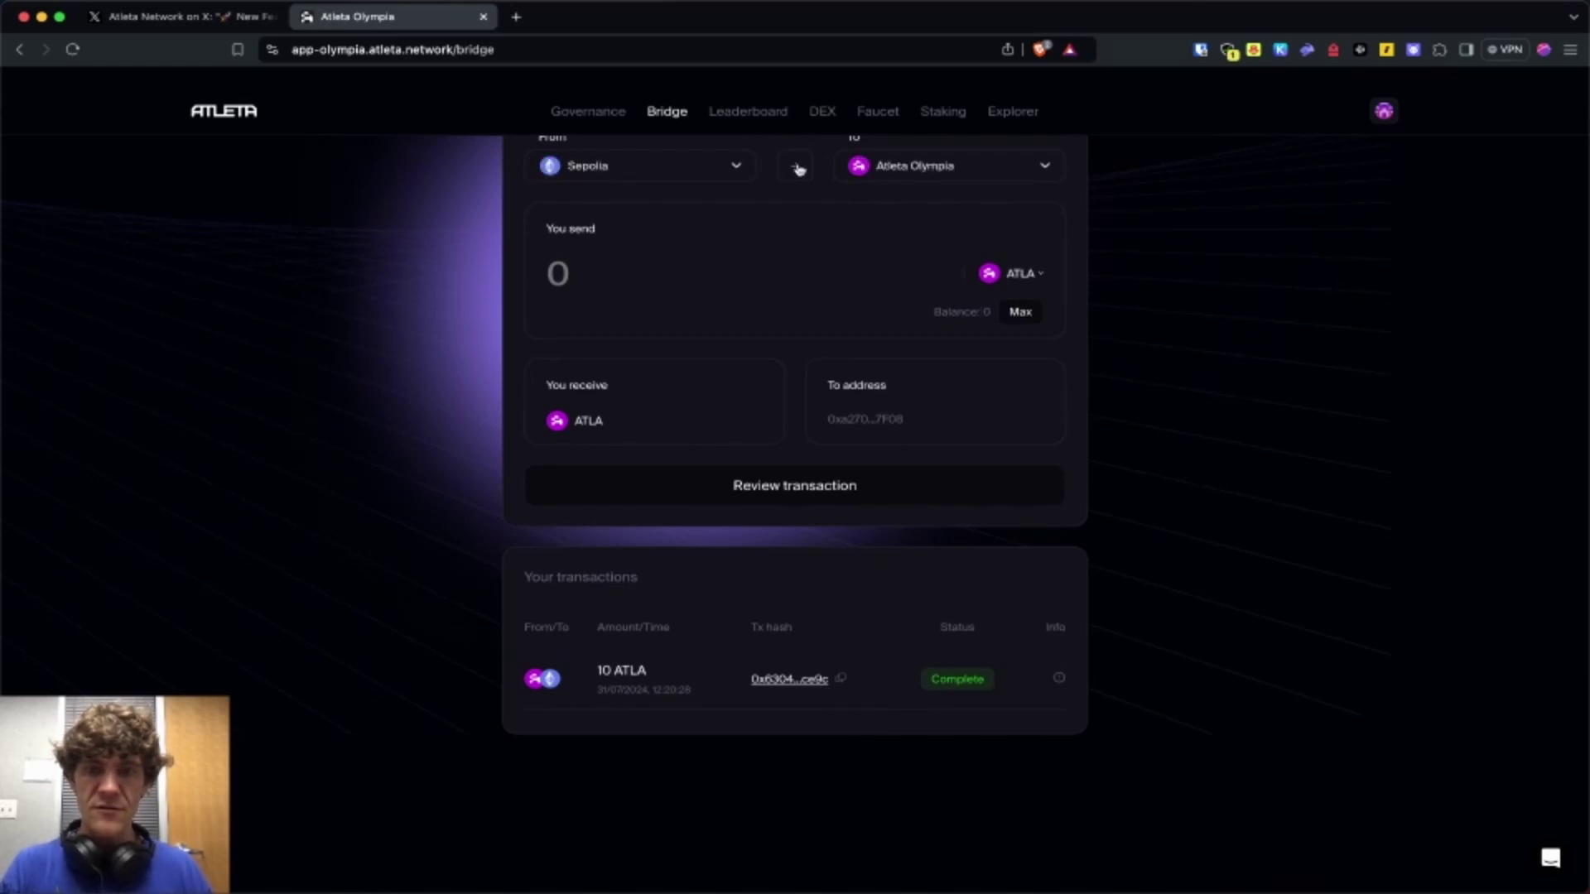
scroll(756, 199, "up", 2)
left_click(749, 770)
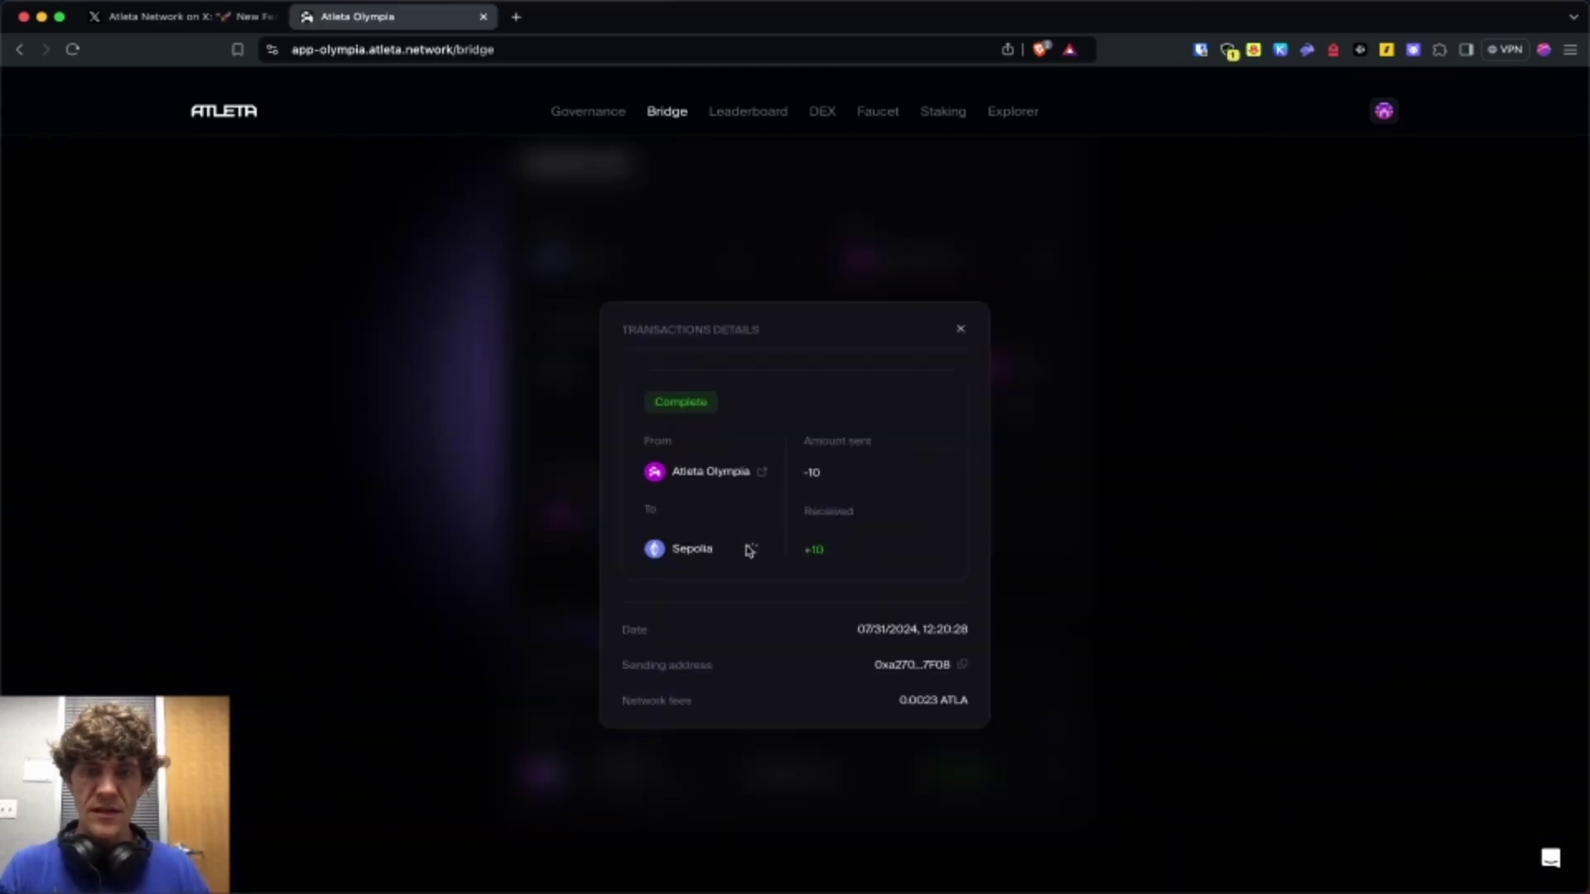
left_click(1089, 523)
scroll(892, 302, "up", 2)
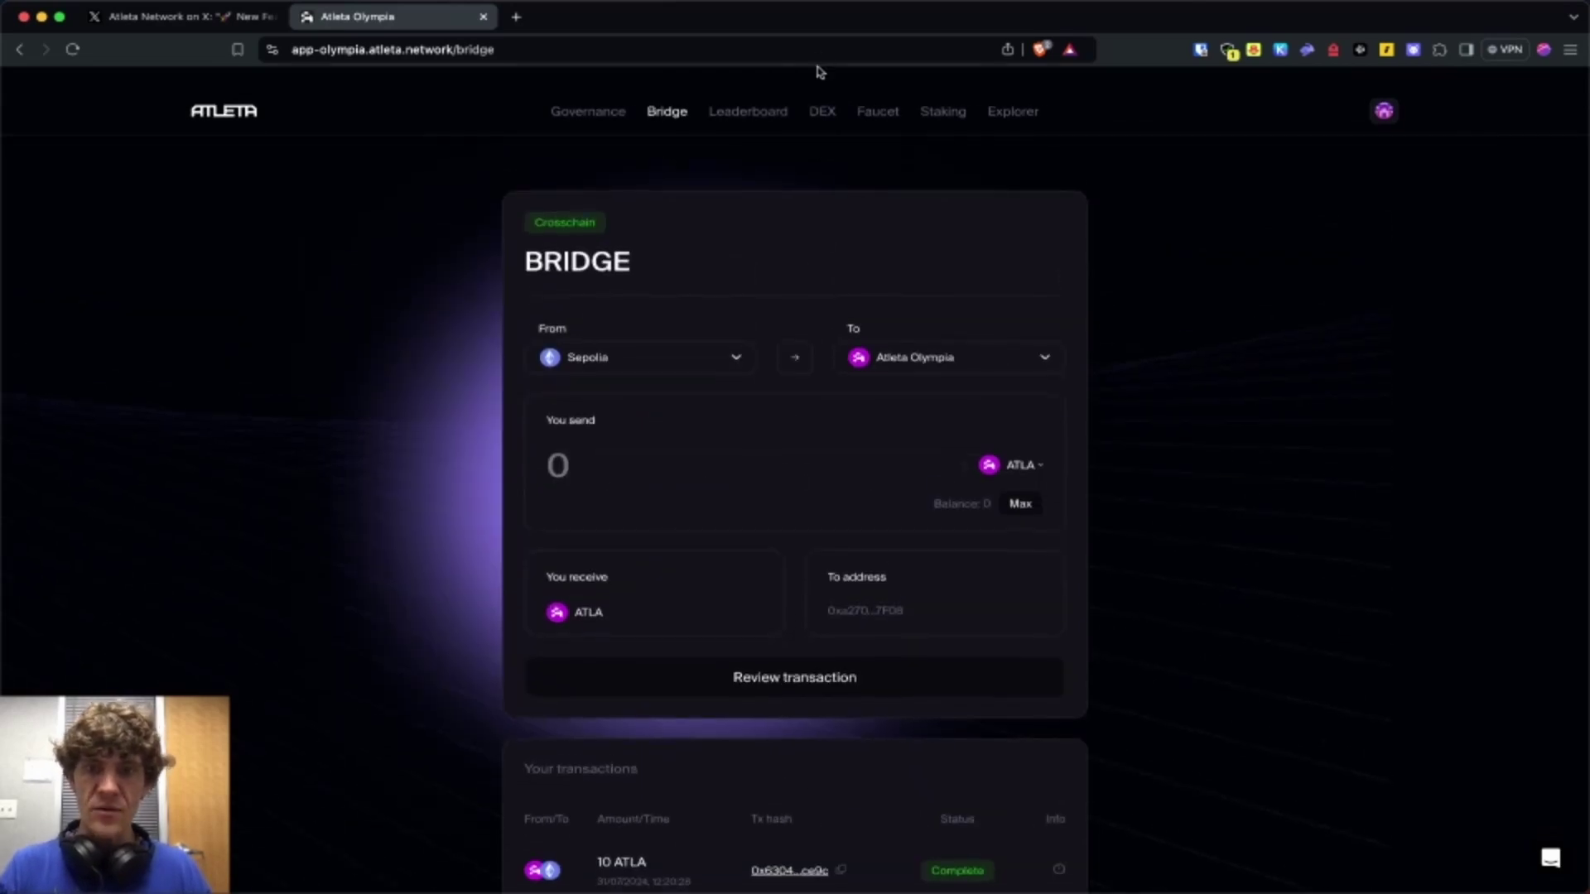
Step: Link the Discord account and return to the Leaderboard showing 0 XP and 3 Olympia Missions
left_click(749, 111)
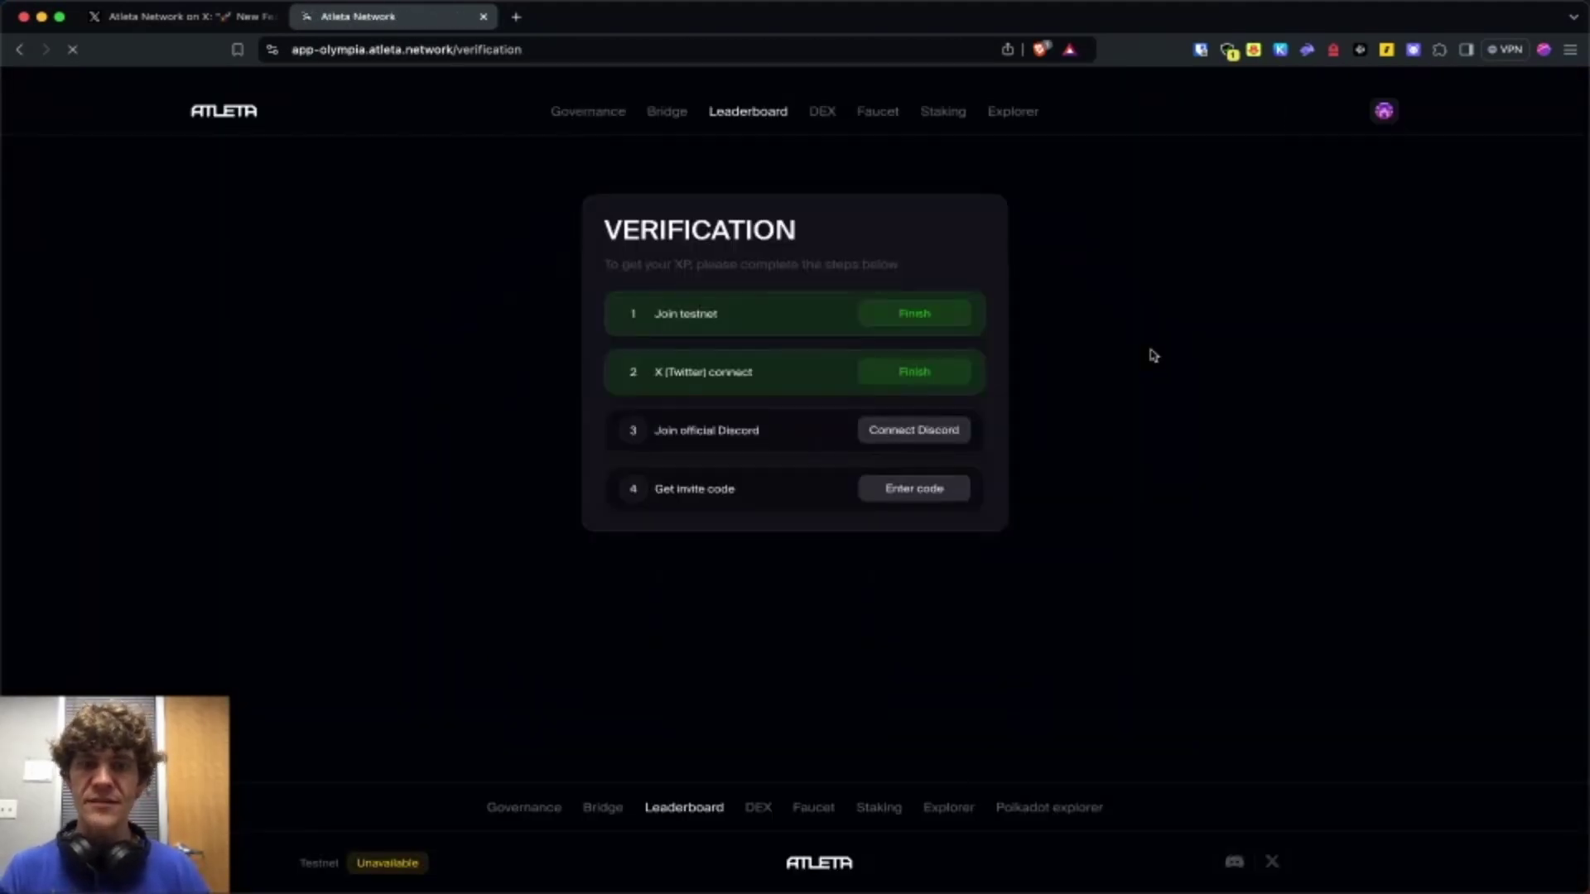
left_click(913, 431)
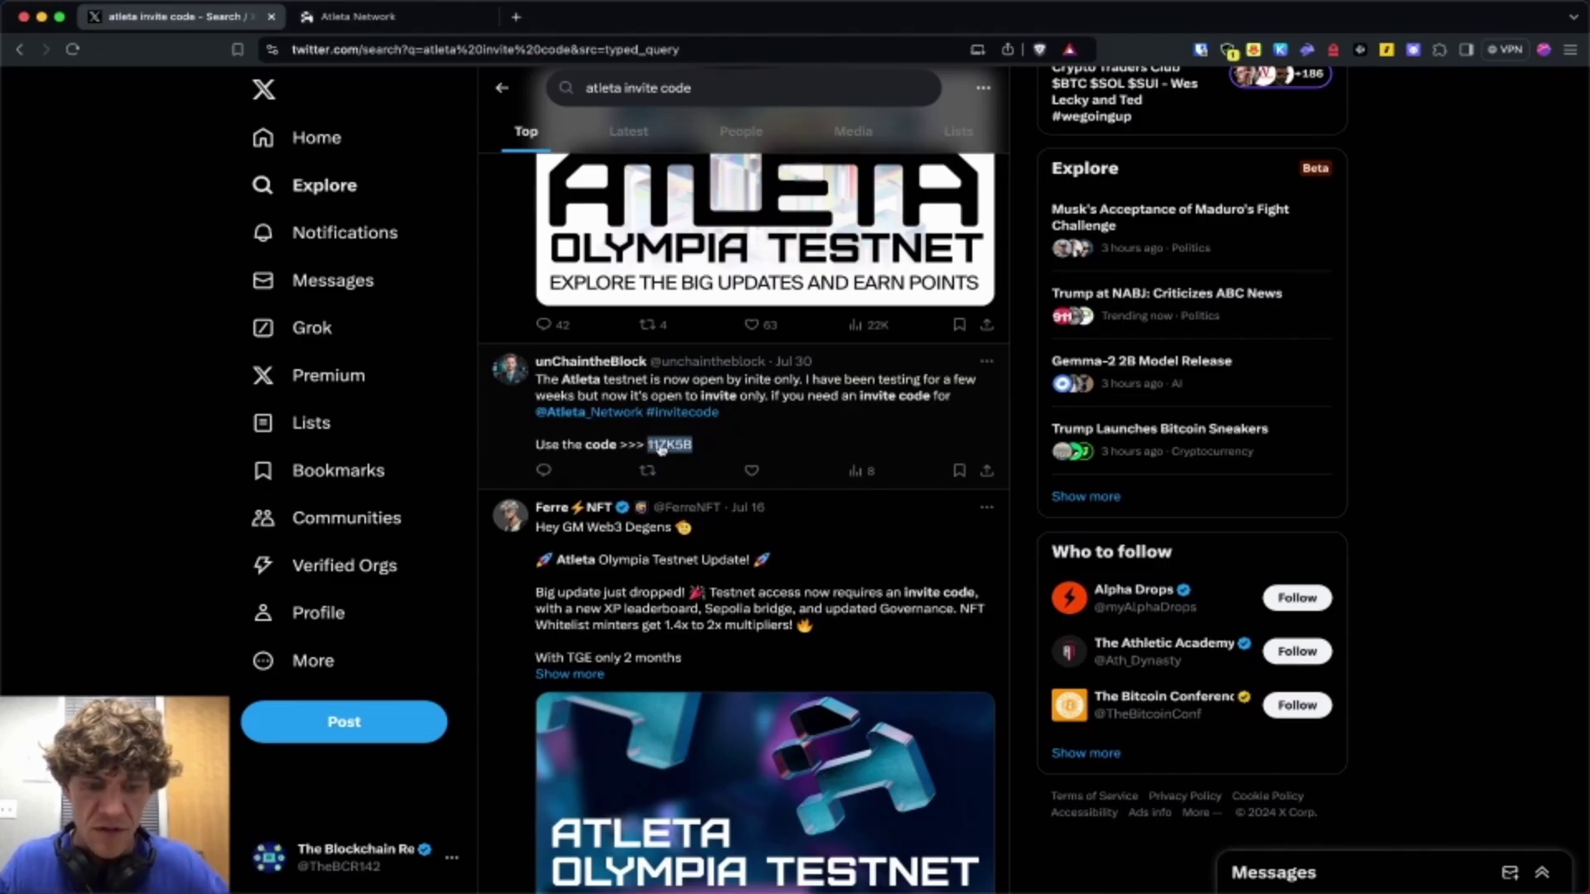
left_click(394, 23)
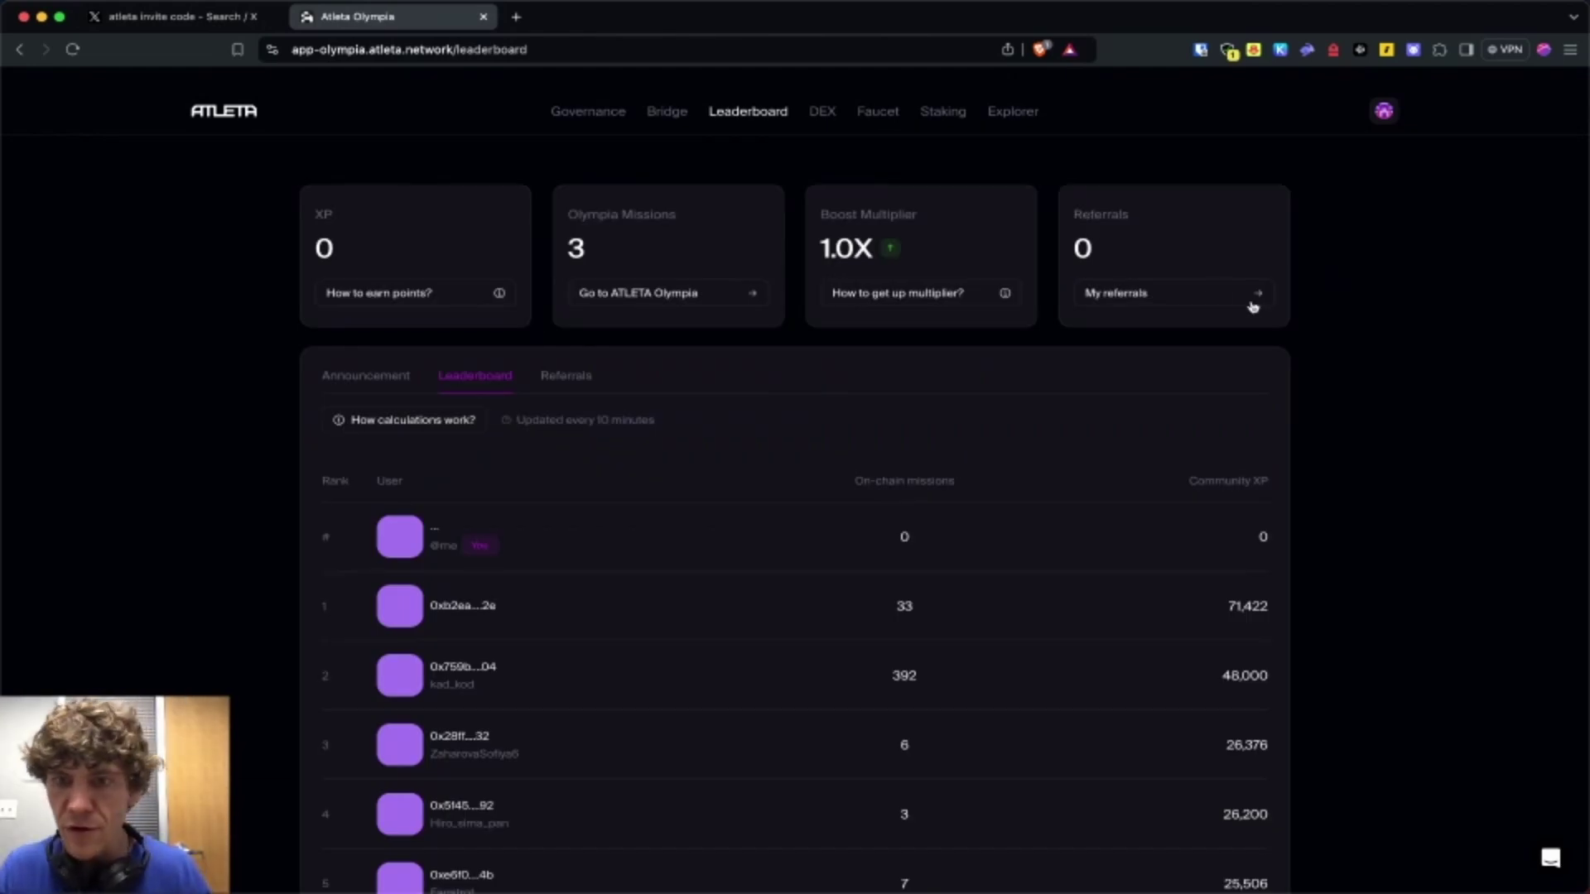
Step: Check My referrals and scroll through the XP missions announcement
left_click(1261, 295)
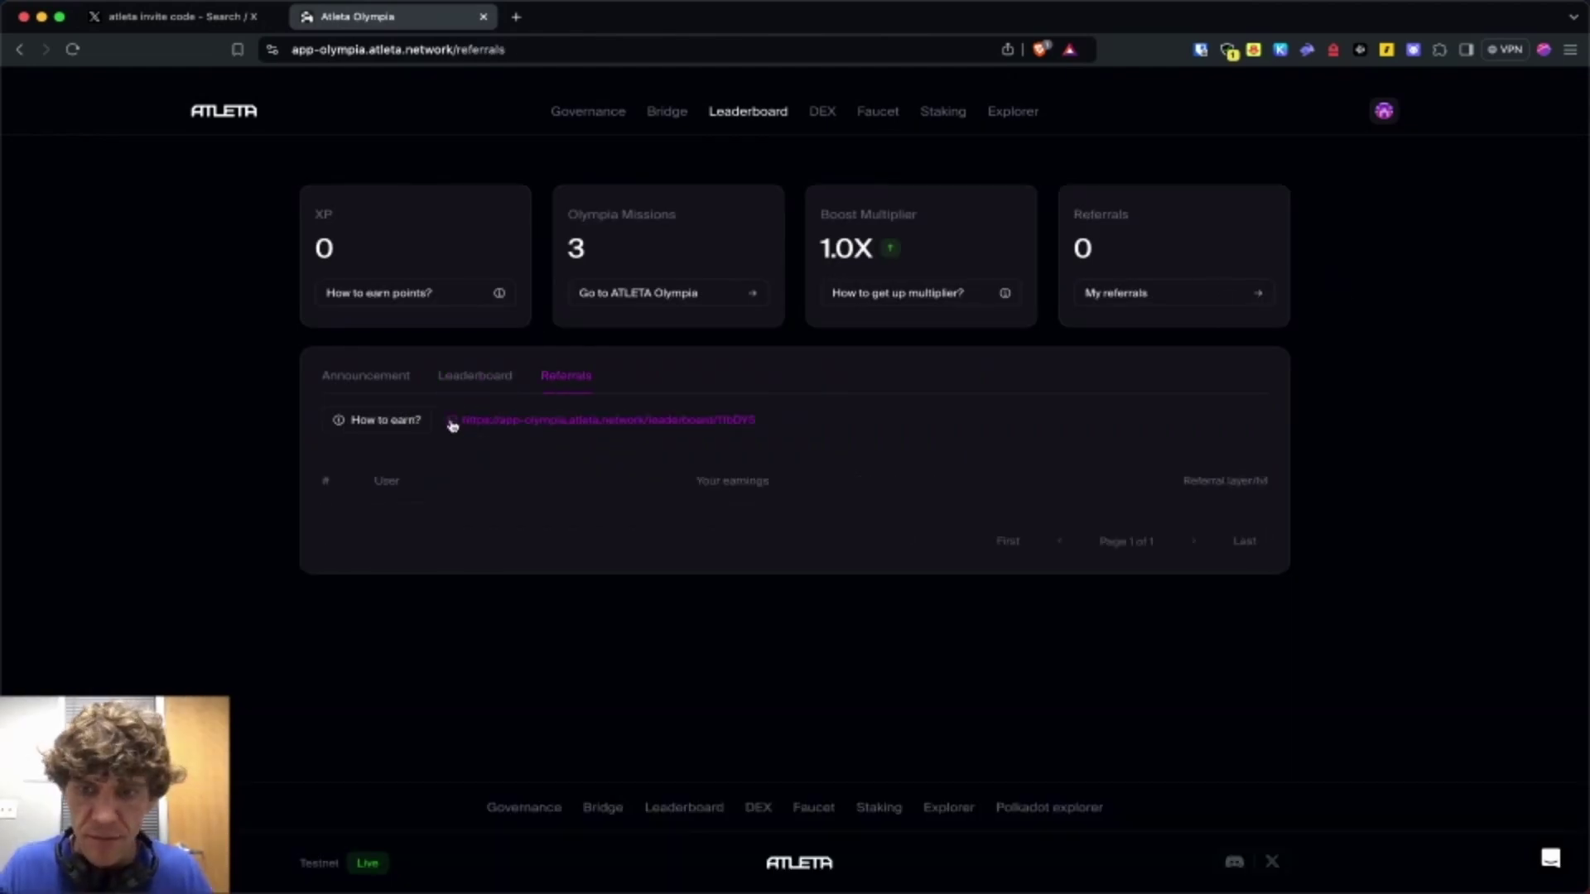
left_click(452, 426)
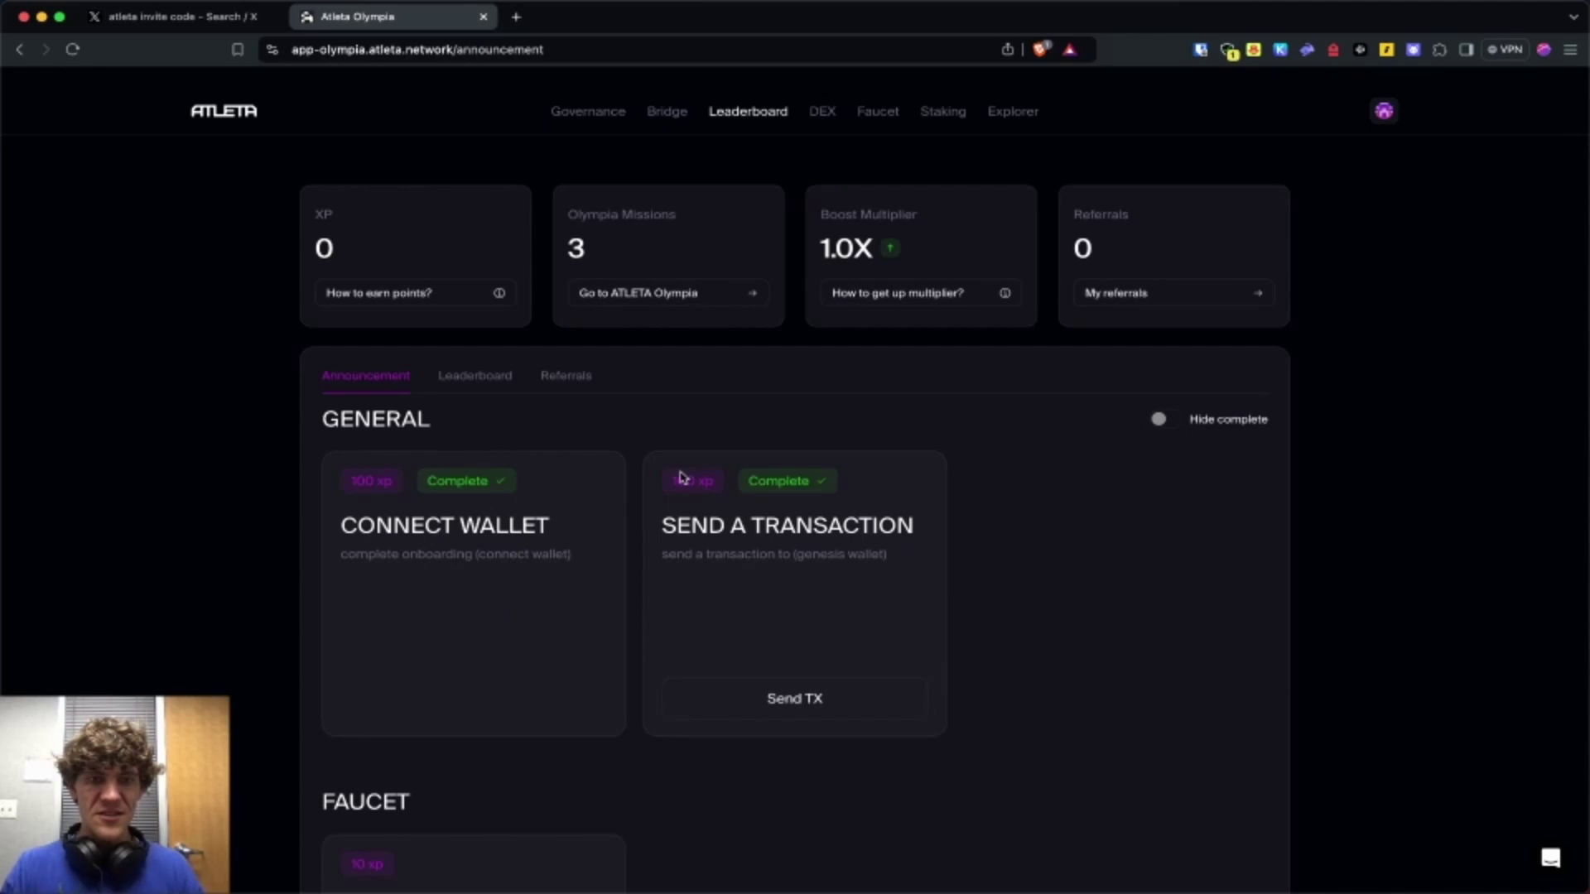
scroll(681, 472, "down", 5)
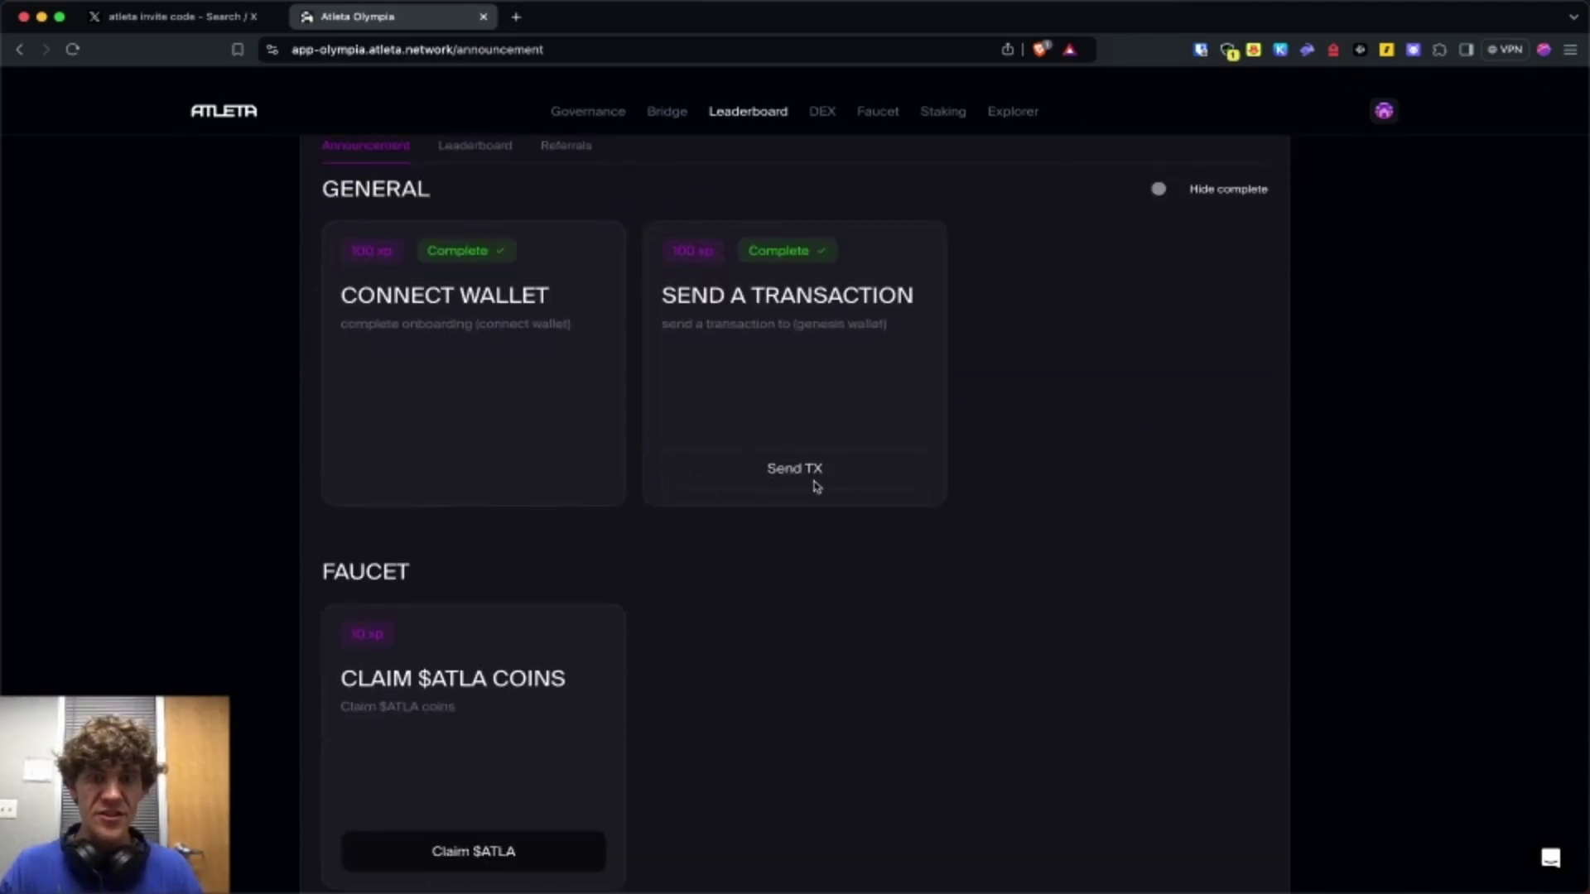
scroll(773, 451, "down", 5)
Step: Claim 25 $ATLA from the faucet, then return to the missions and start Stake $ATLA
left_click(474, 653)
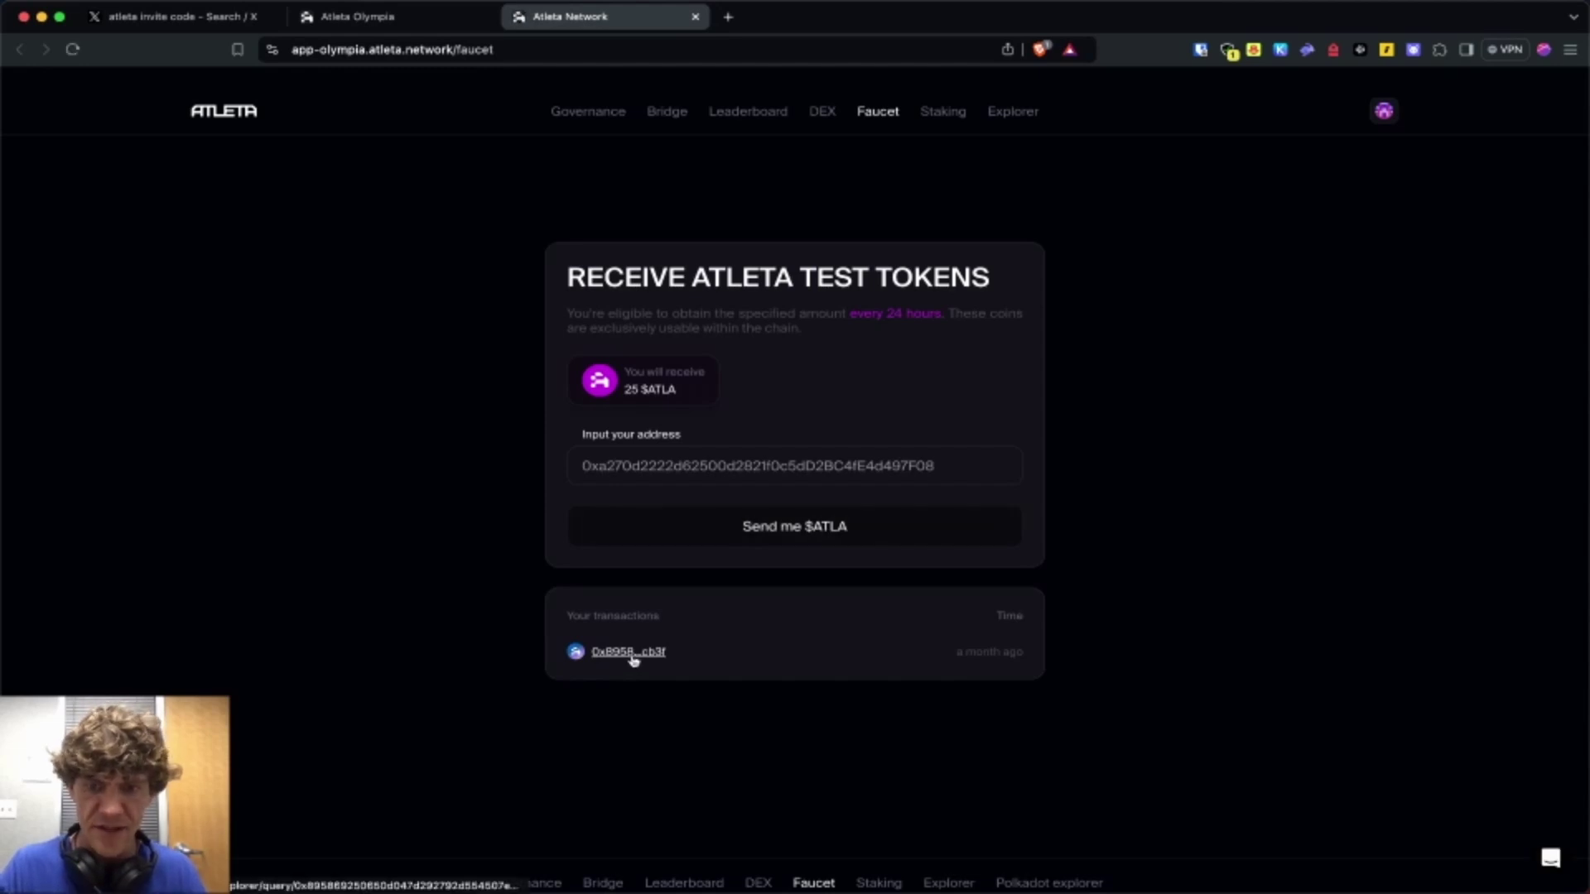
left_click(800, 531)
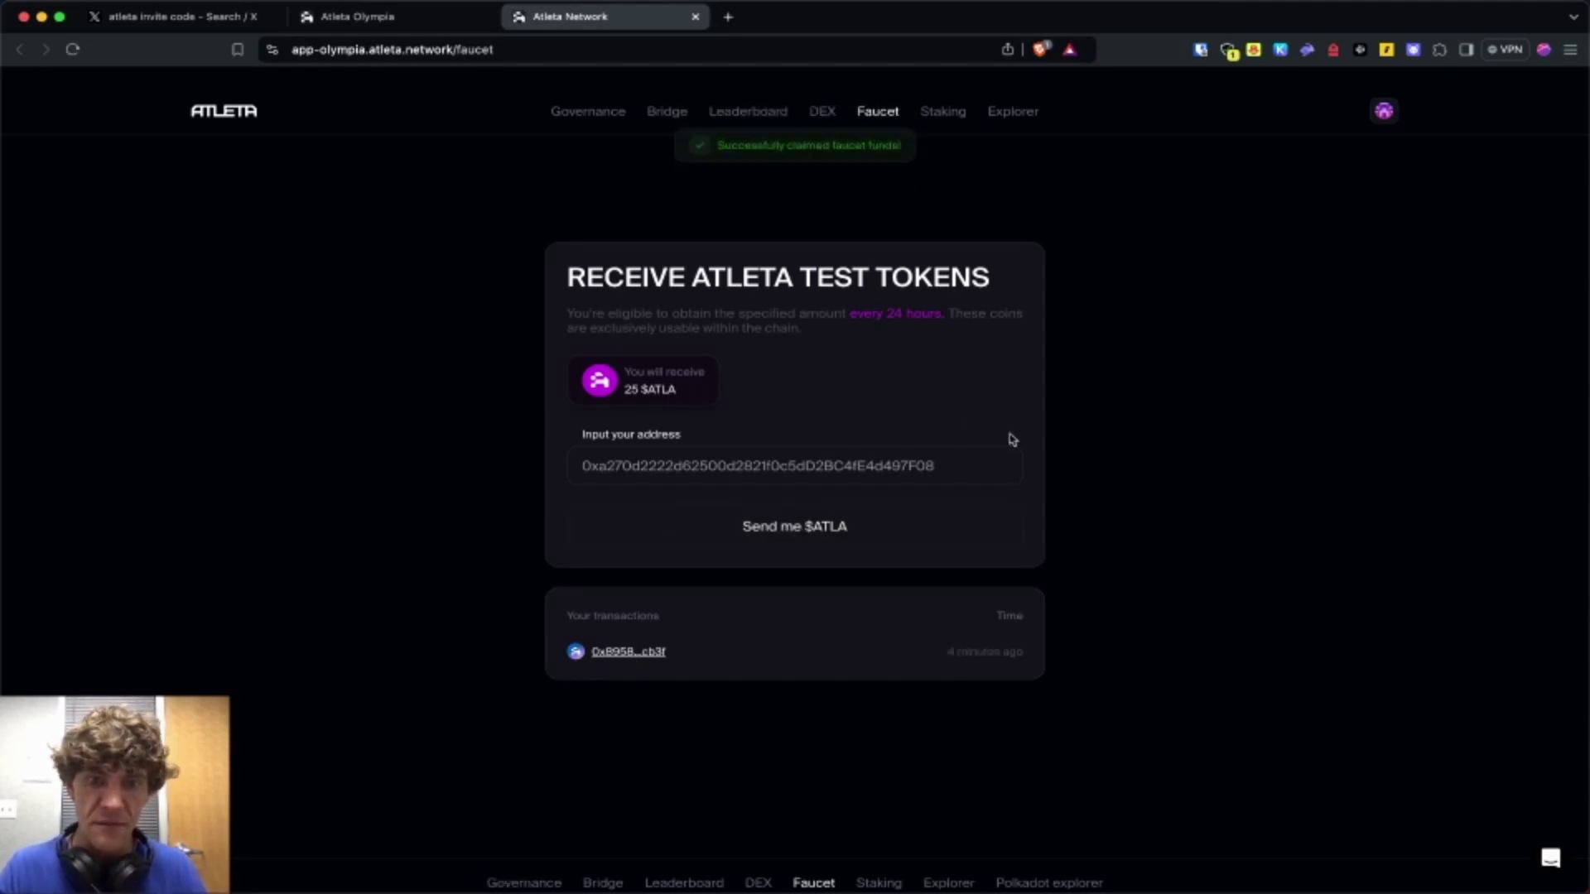
left_click(405, 17)
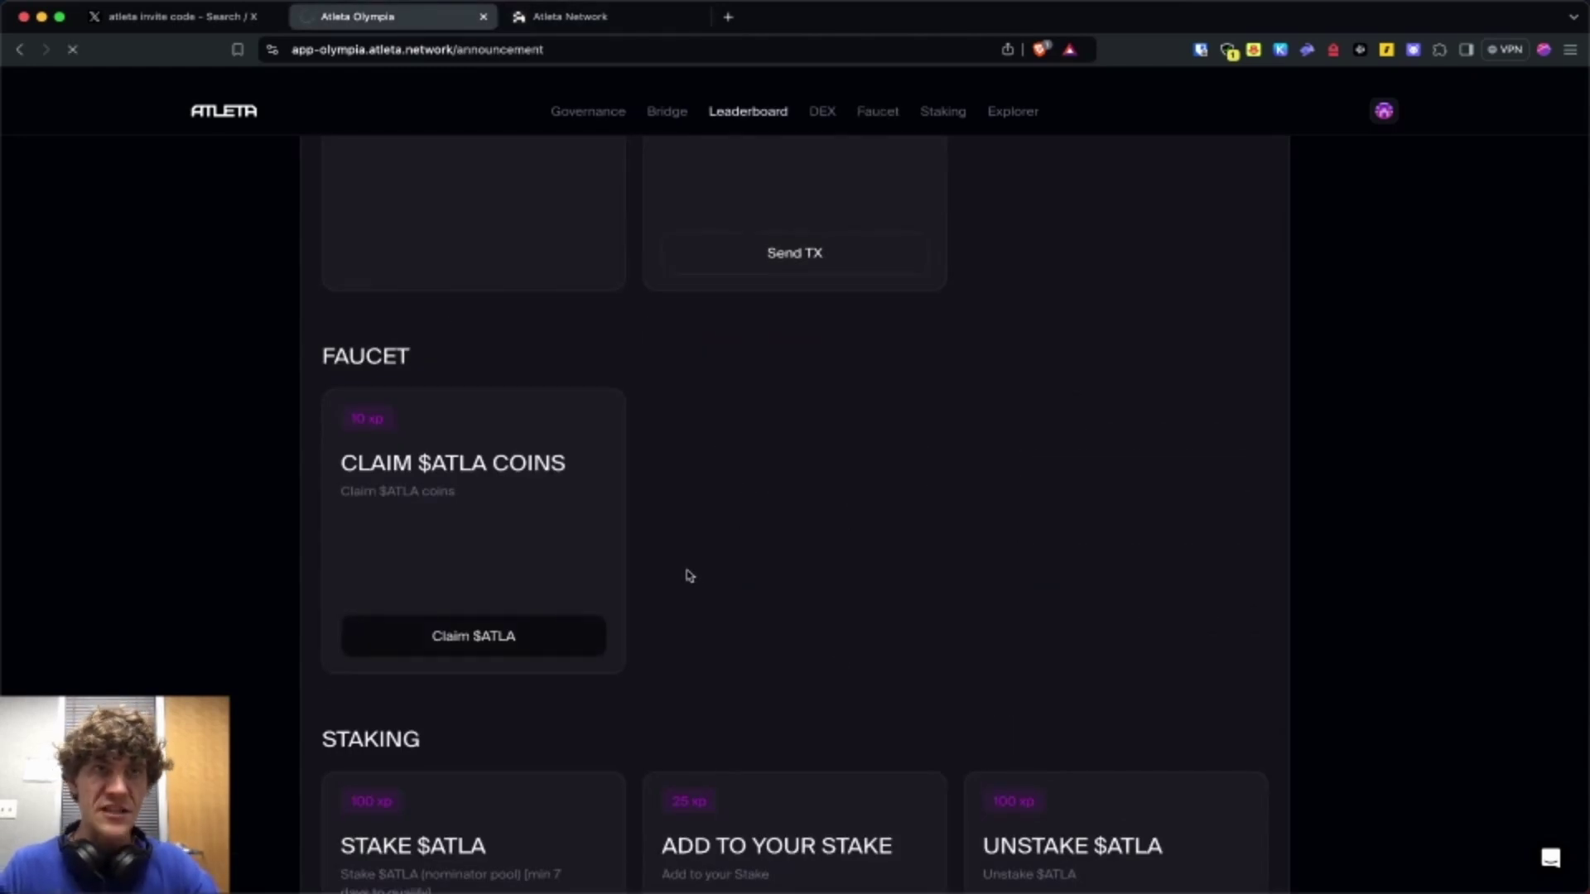
scroll(1349, 388, "down", 5)
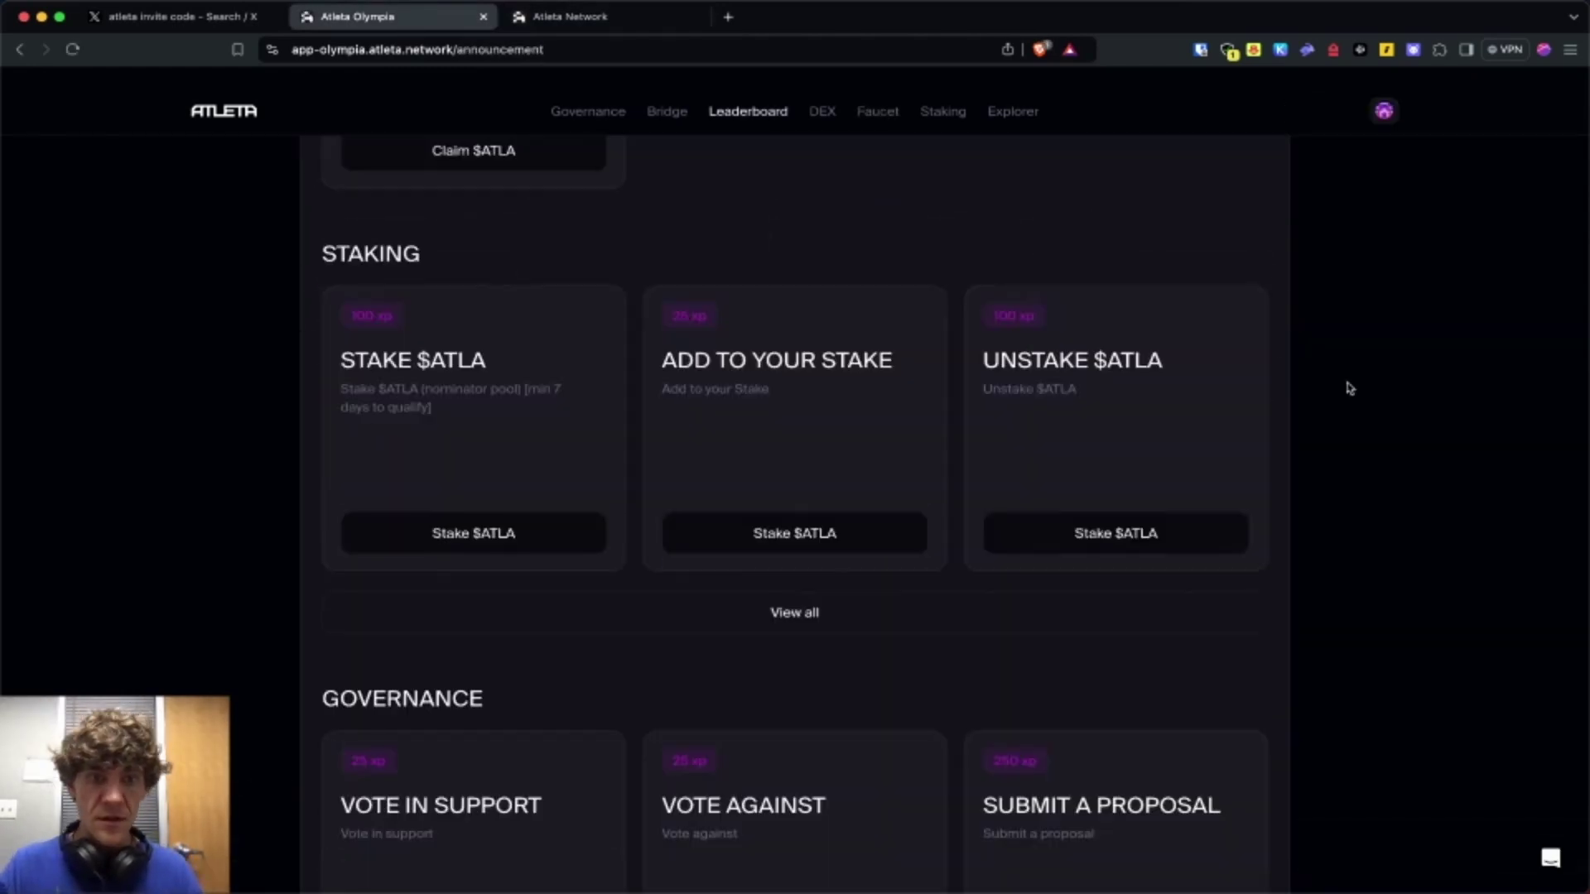
scroll(1291, 234, "down", 8)
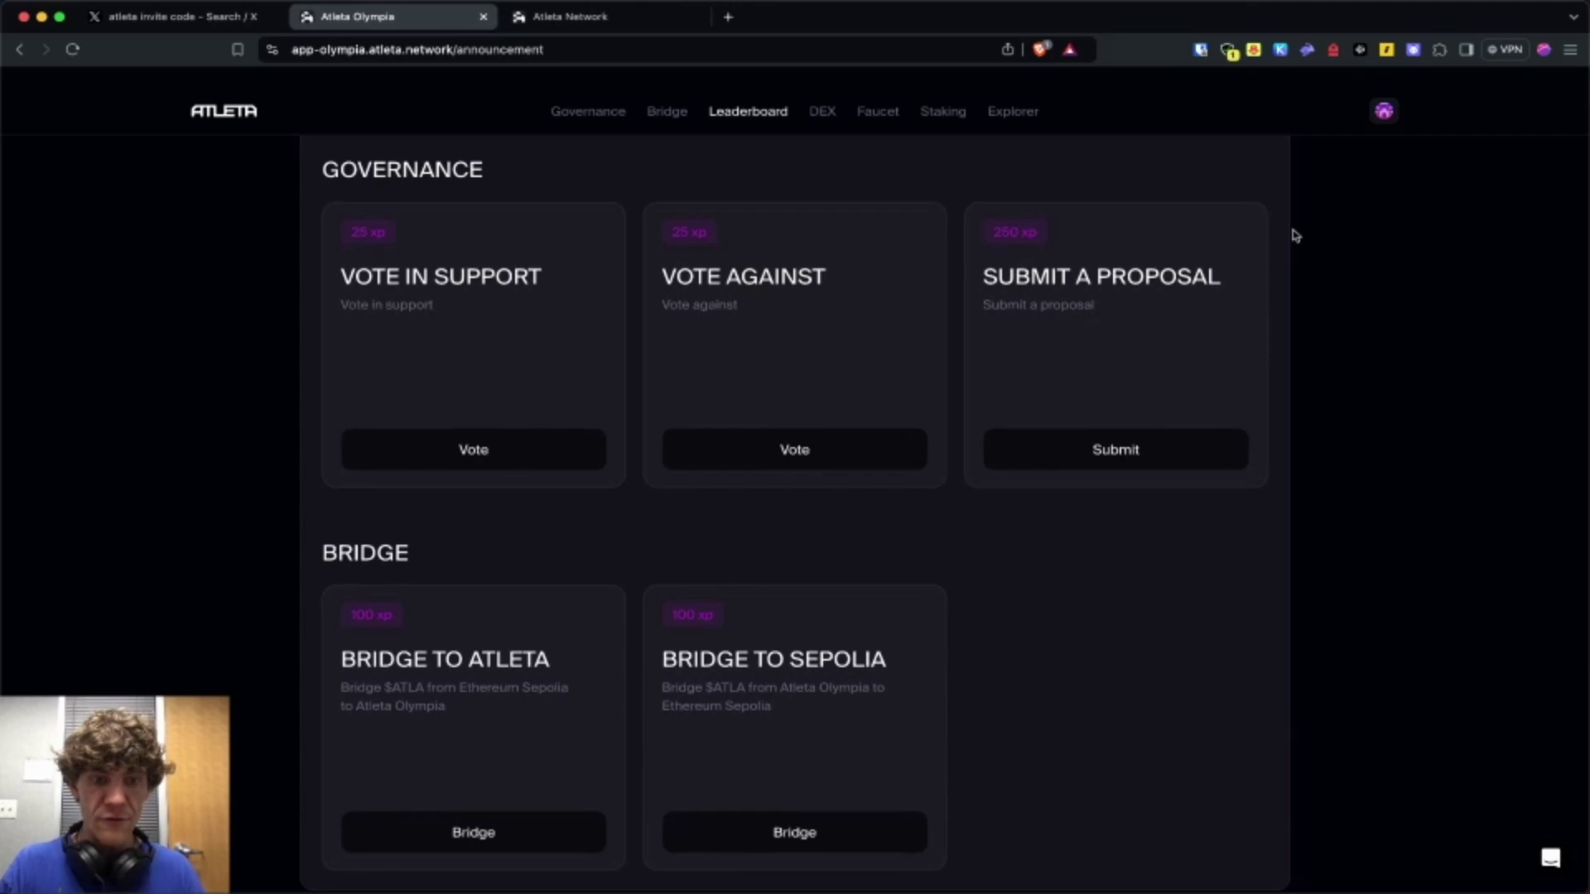
scroll(1293, 236, "up", 10)
scroll(439, 586, "down", 2)
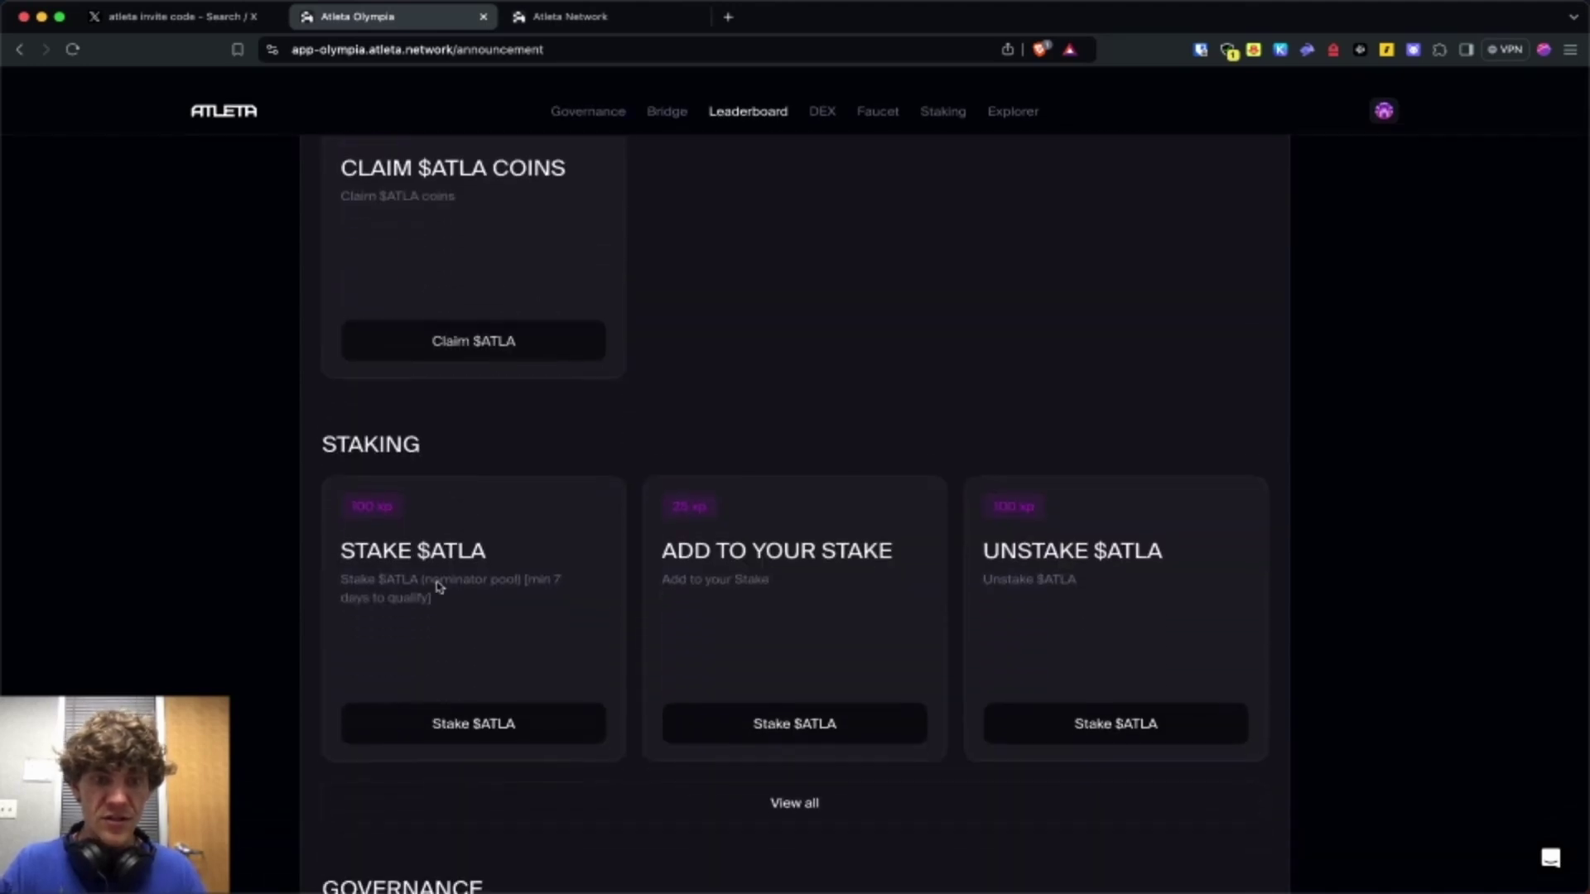
left_click(496, 723)
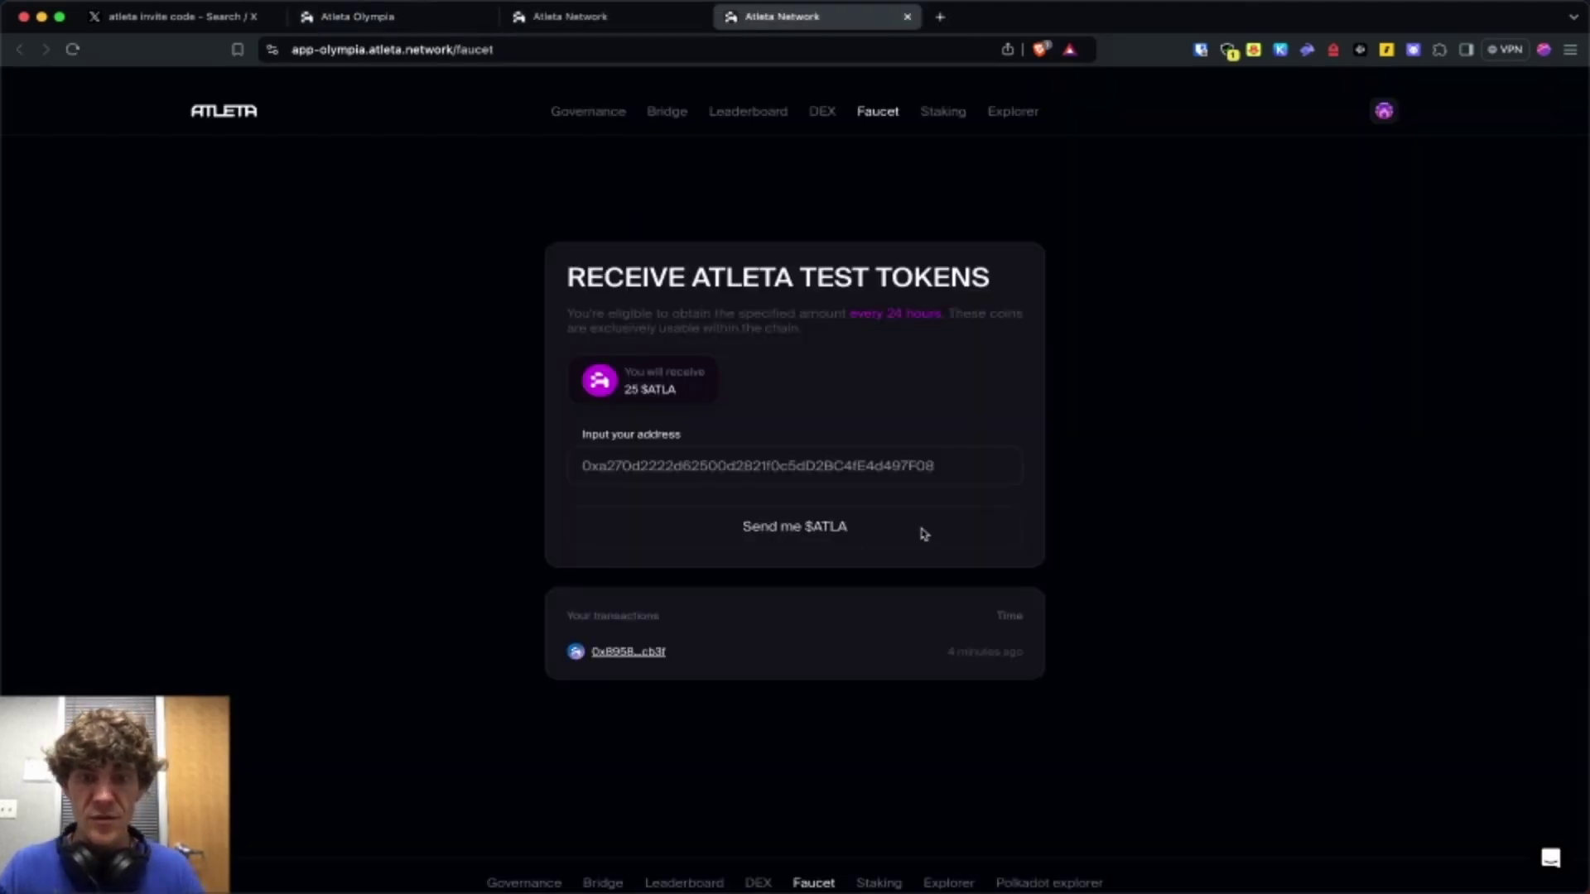
Step: Close the faucet tab and begin a 10 ATLA stake, cancelling the wallet signature
left_click(907, 17)
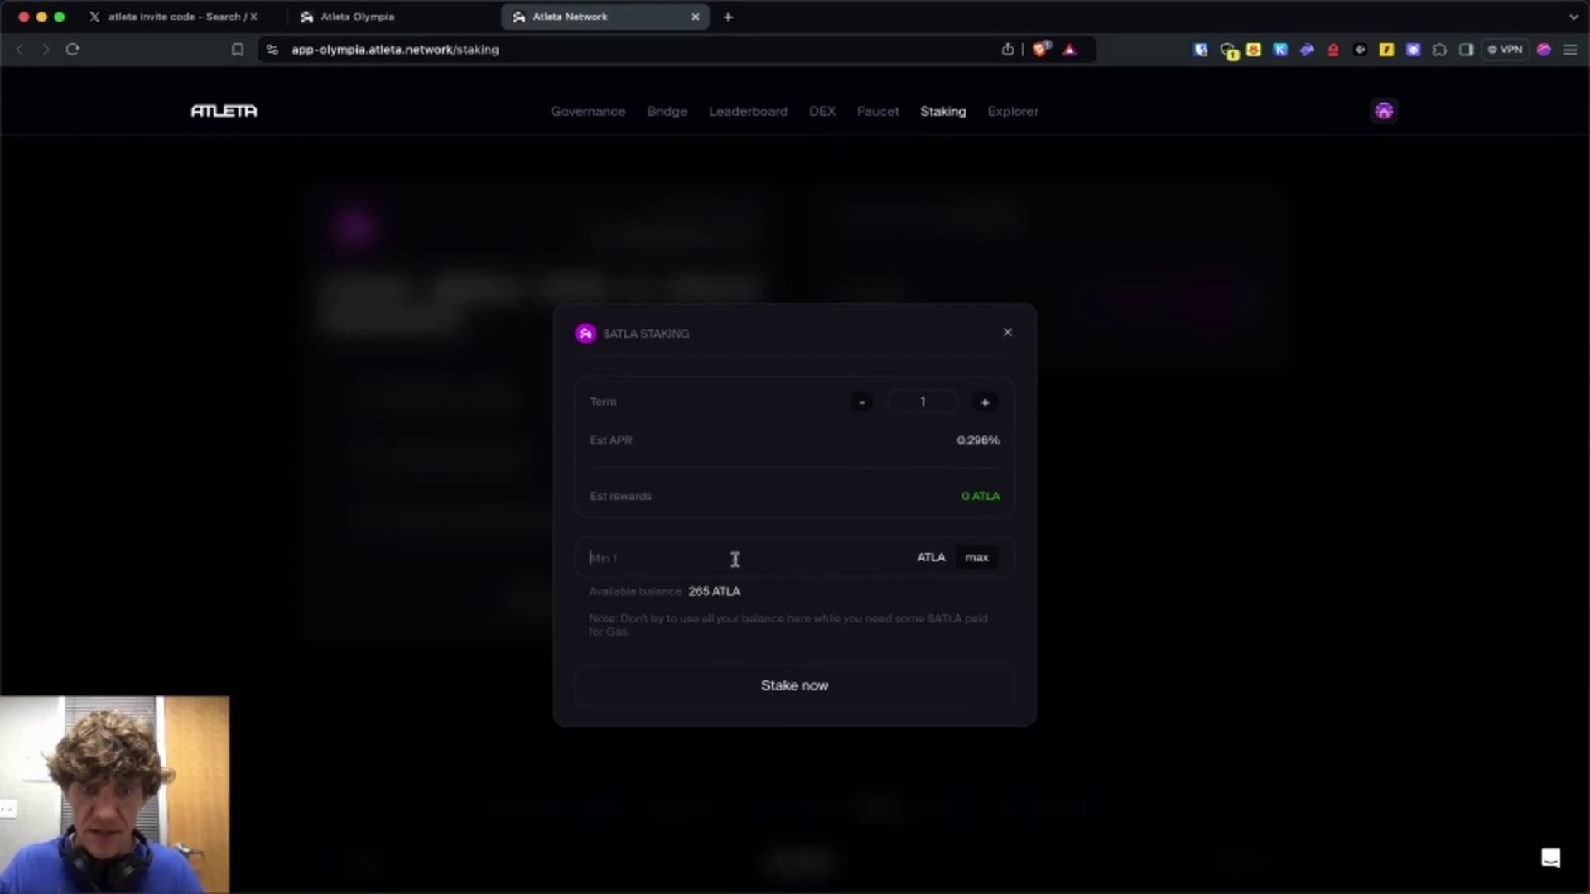
type("10")
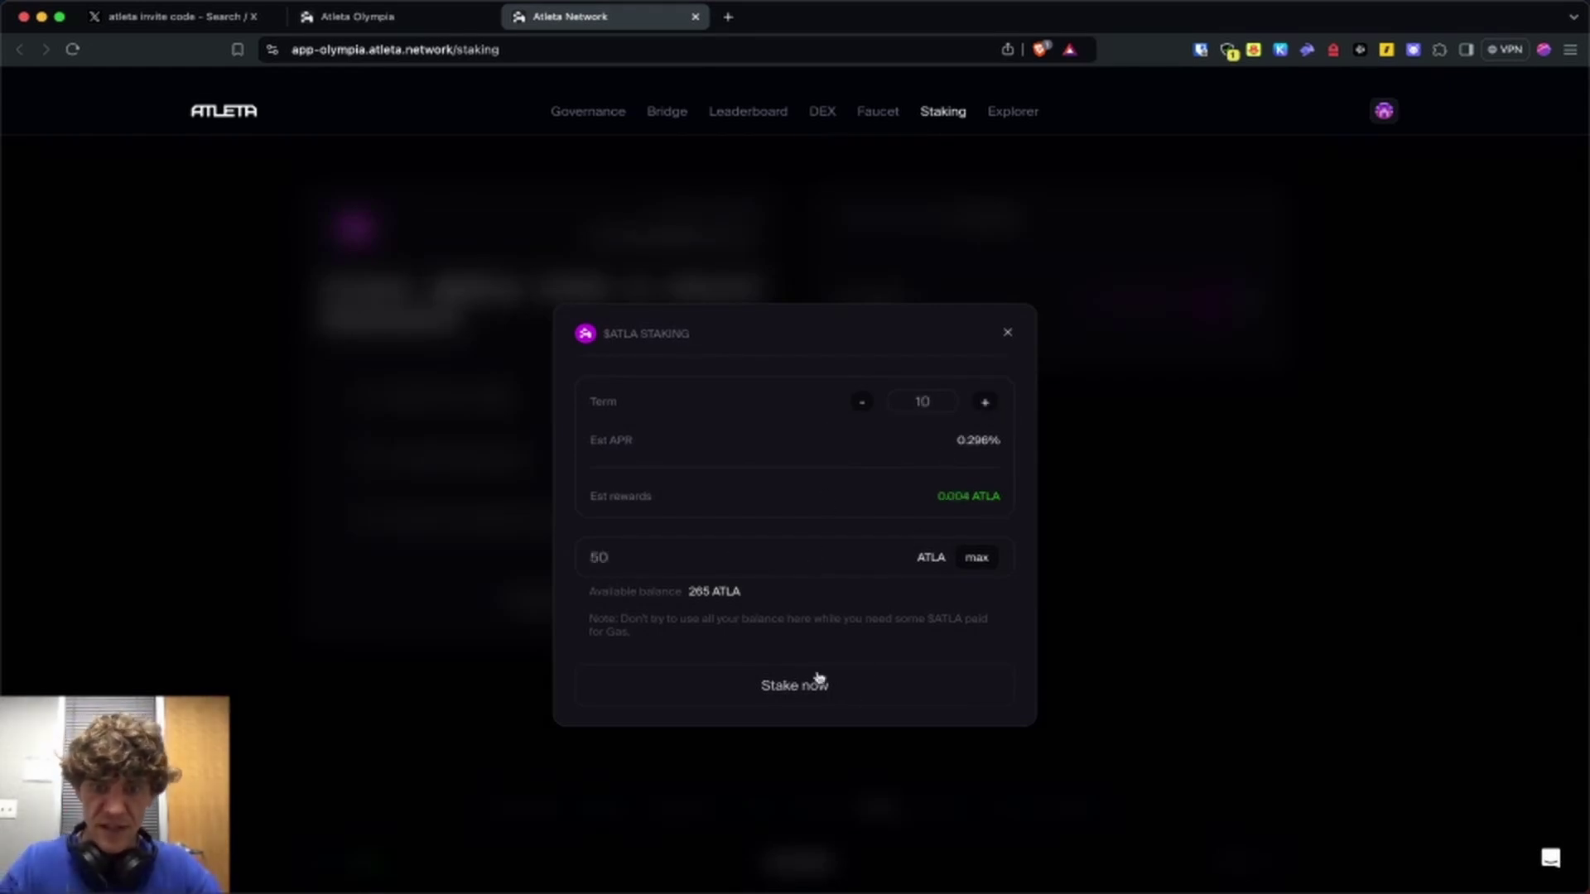
left_click(800, 687)
left_click(794, 669)
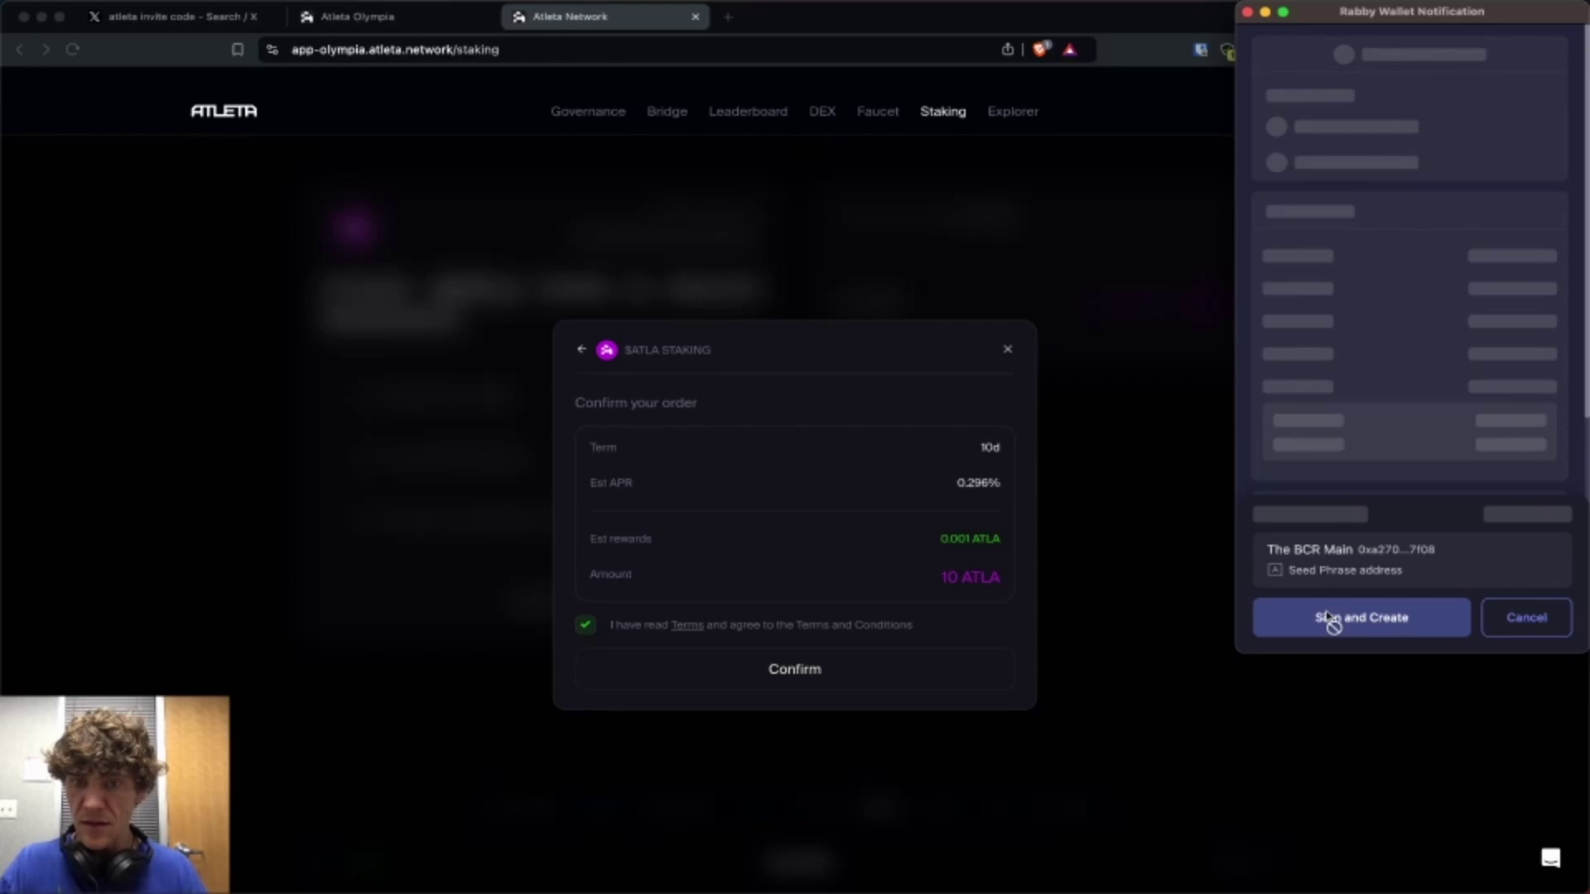
left_click(1523, 619)
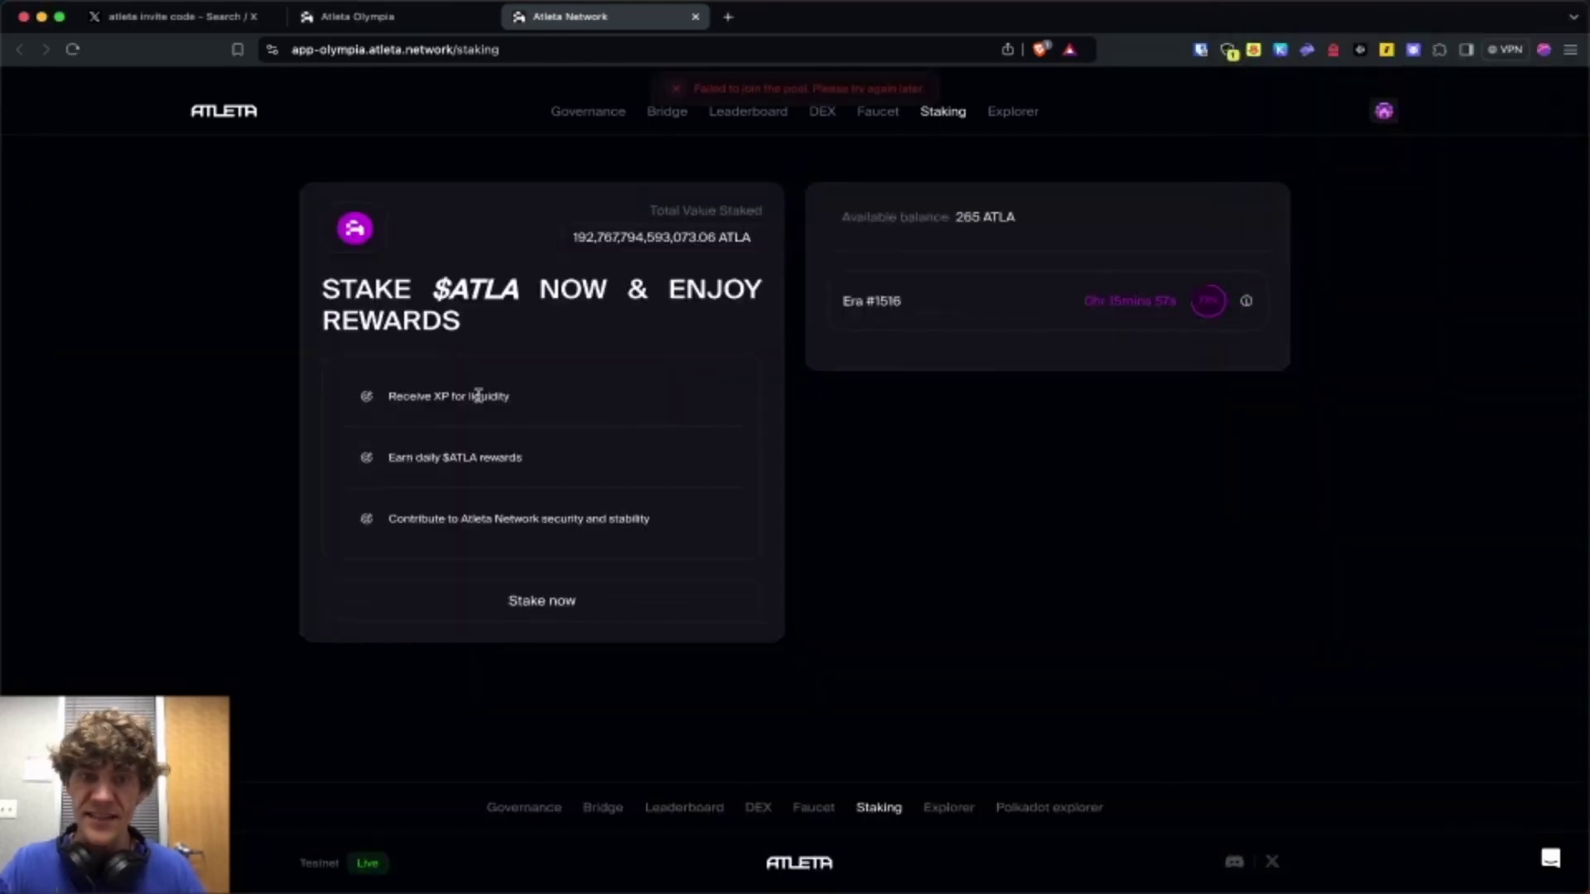
Step: Stake 10 ATLA for a 100-day term and sign the transaction in Rabby
left_click(542, 600)
left_click(911, 405)
type("00")
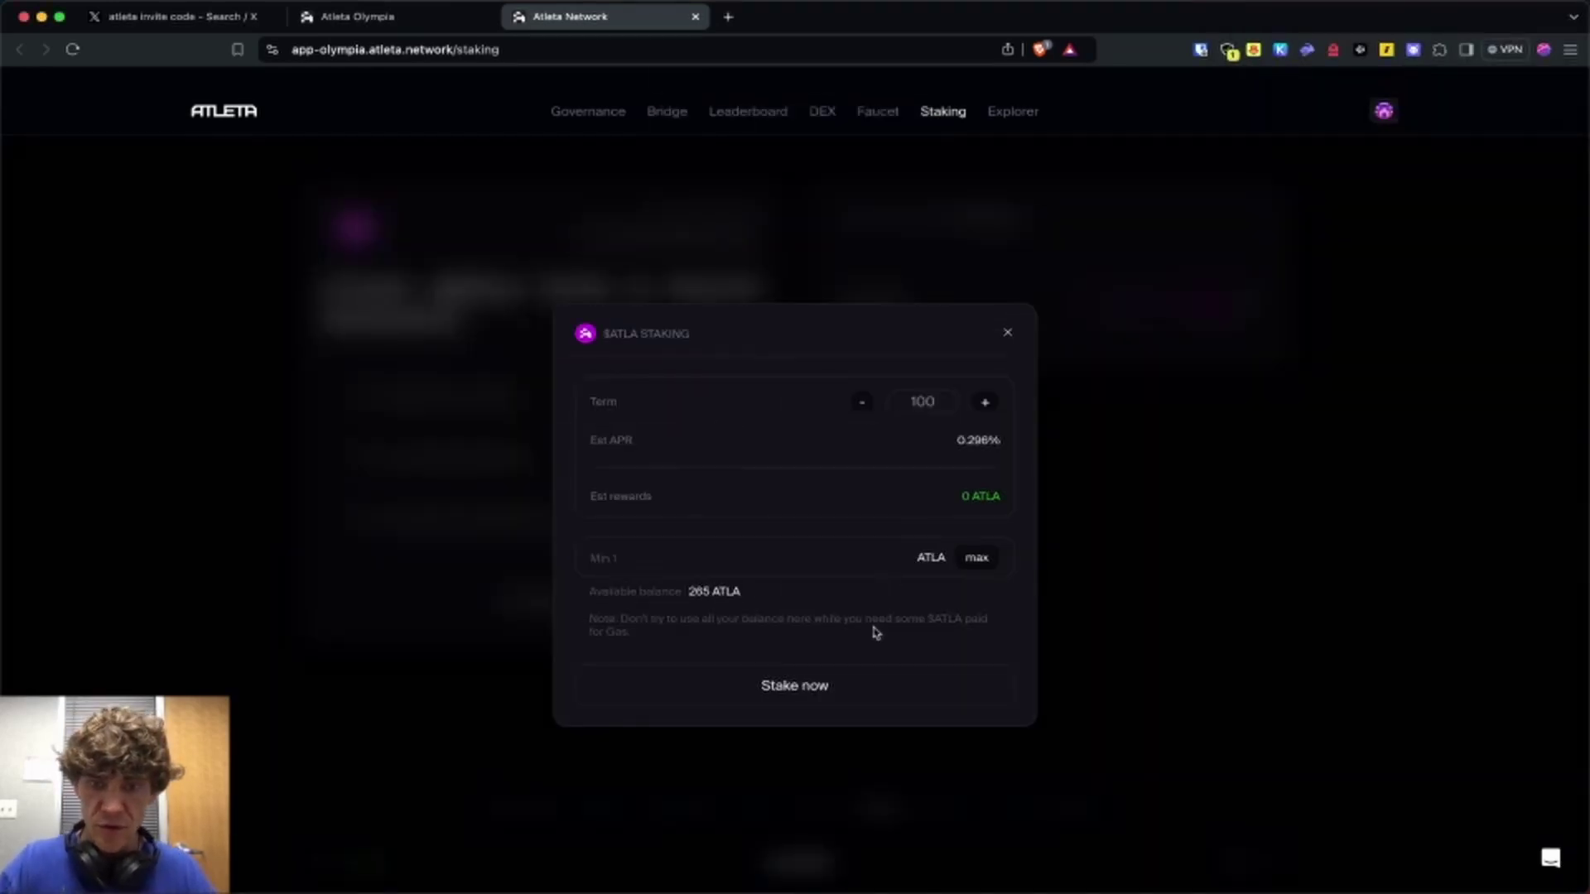
left_click(841, 557)
type("10")
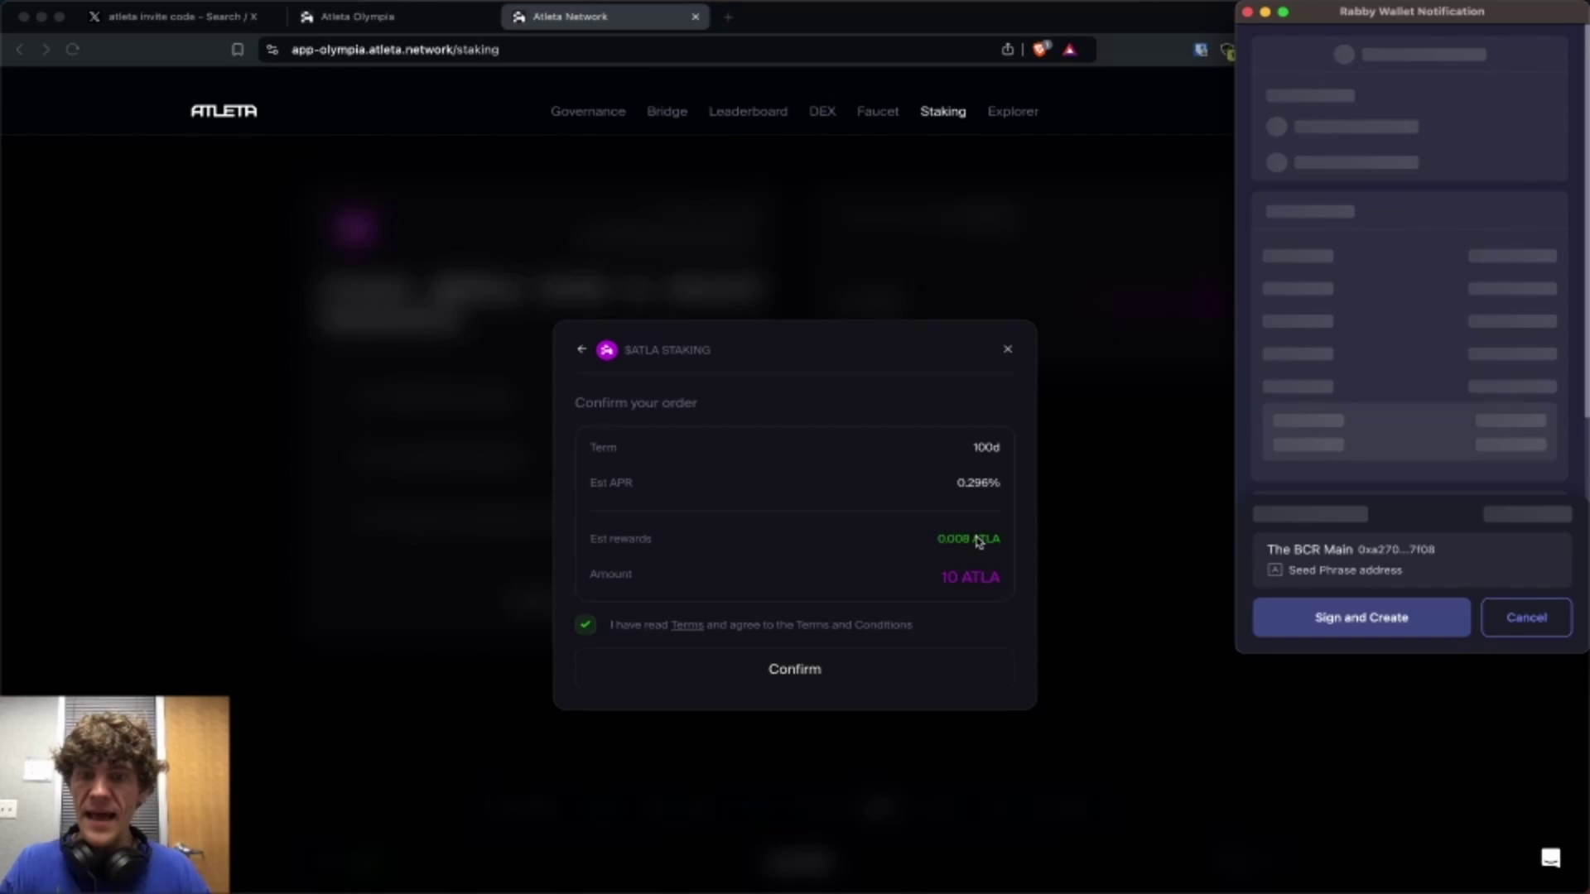
left_click(1334, 619)
left_click(1334, 619)
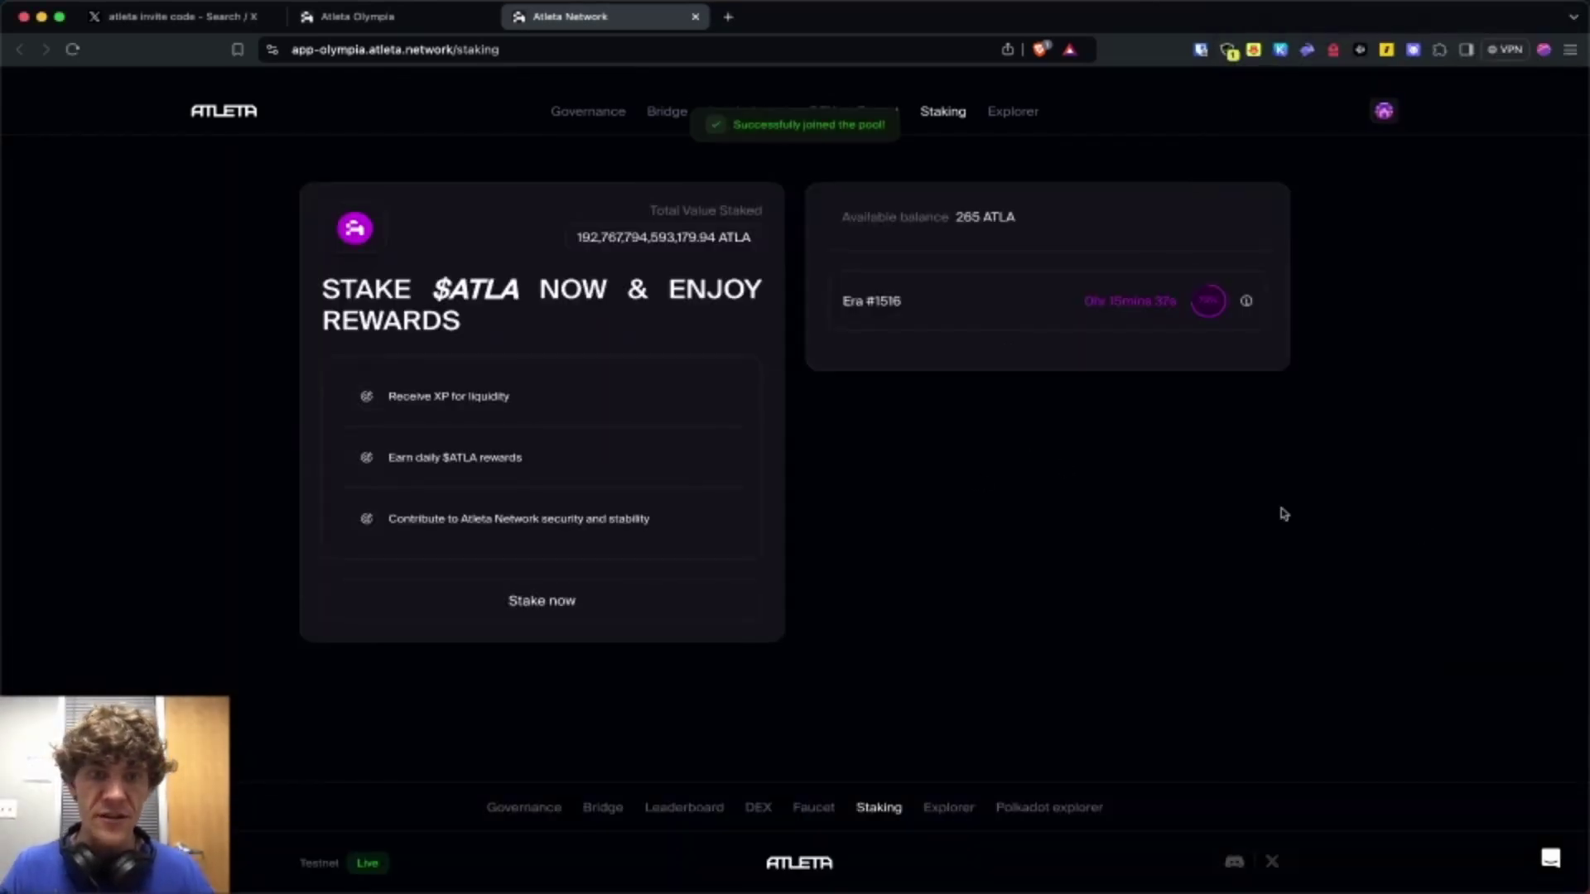
Step: Open the add-to-your-stake mission and look at the unbonding and staking forms without submitting
left_click(357, 16)
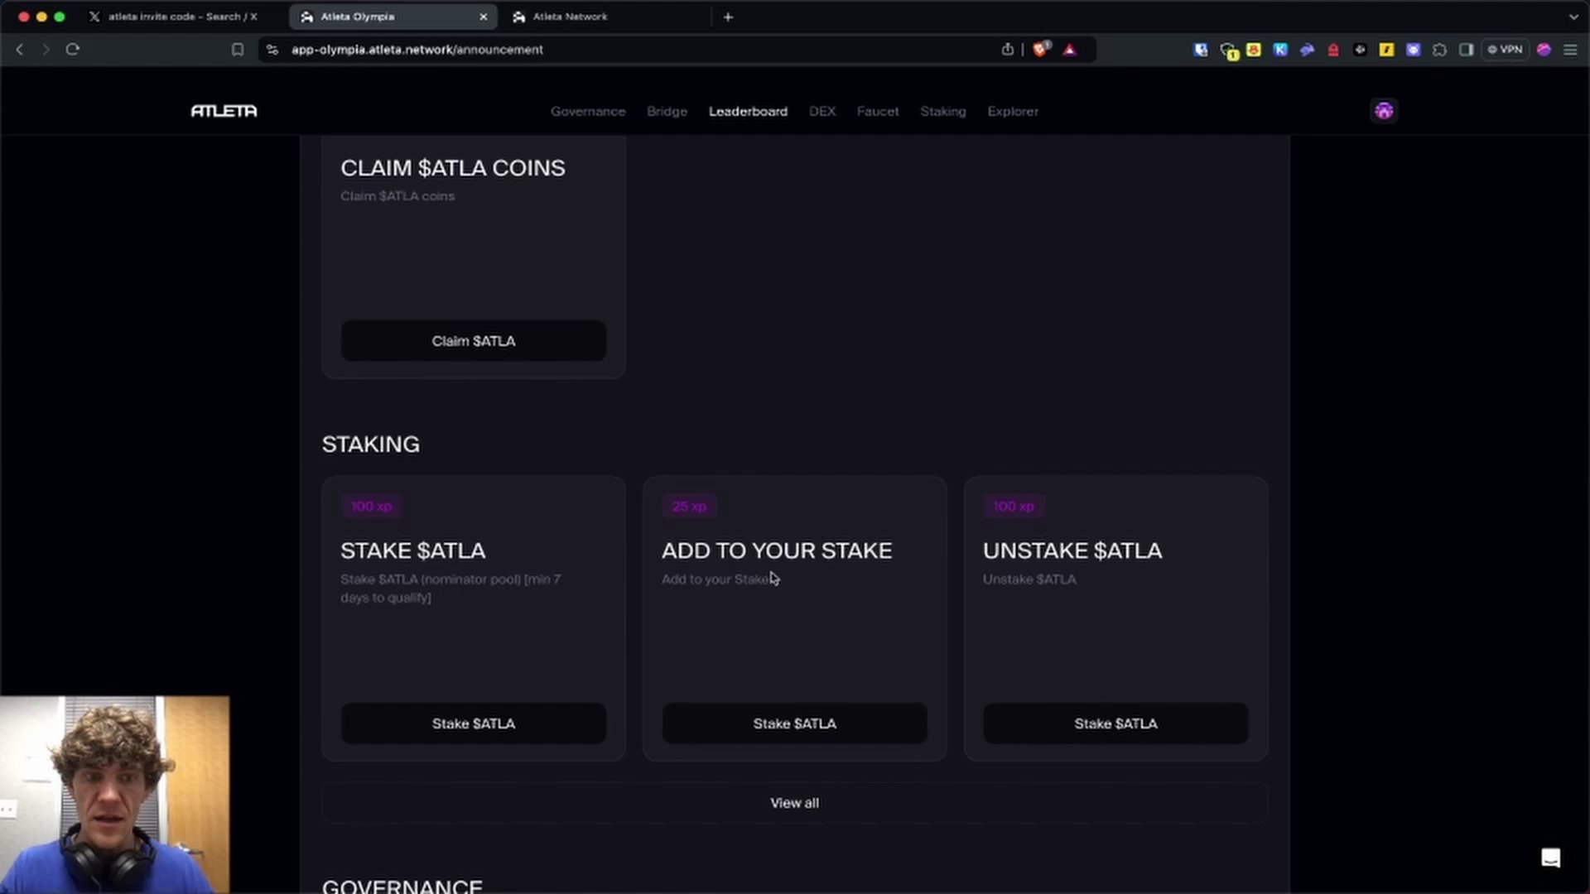
left_click(809, 740)
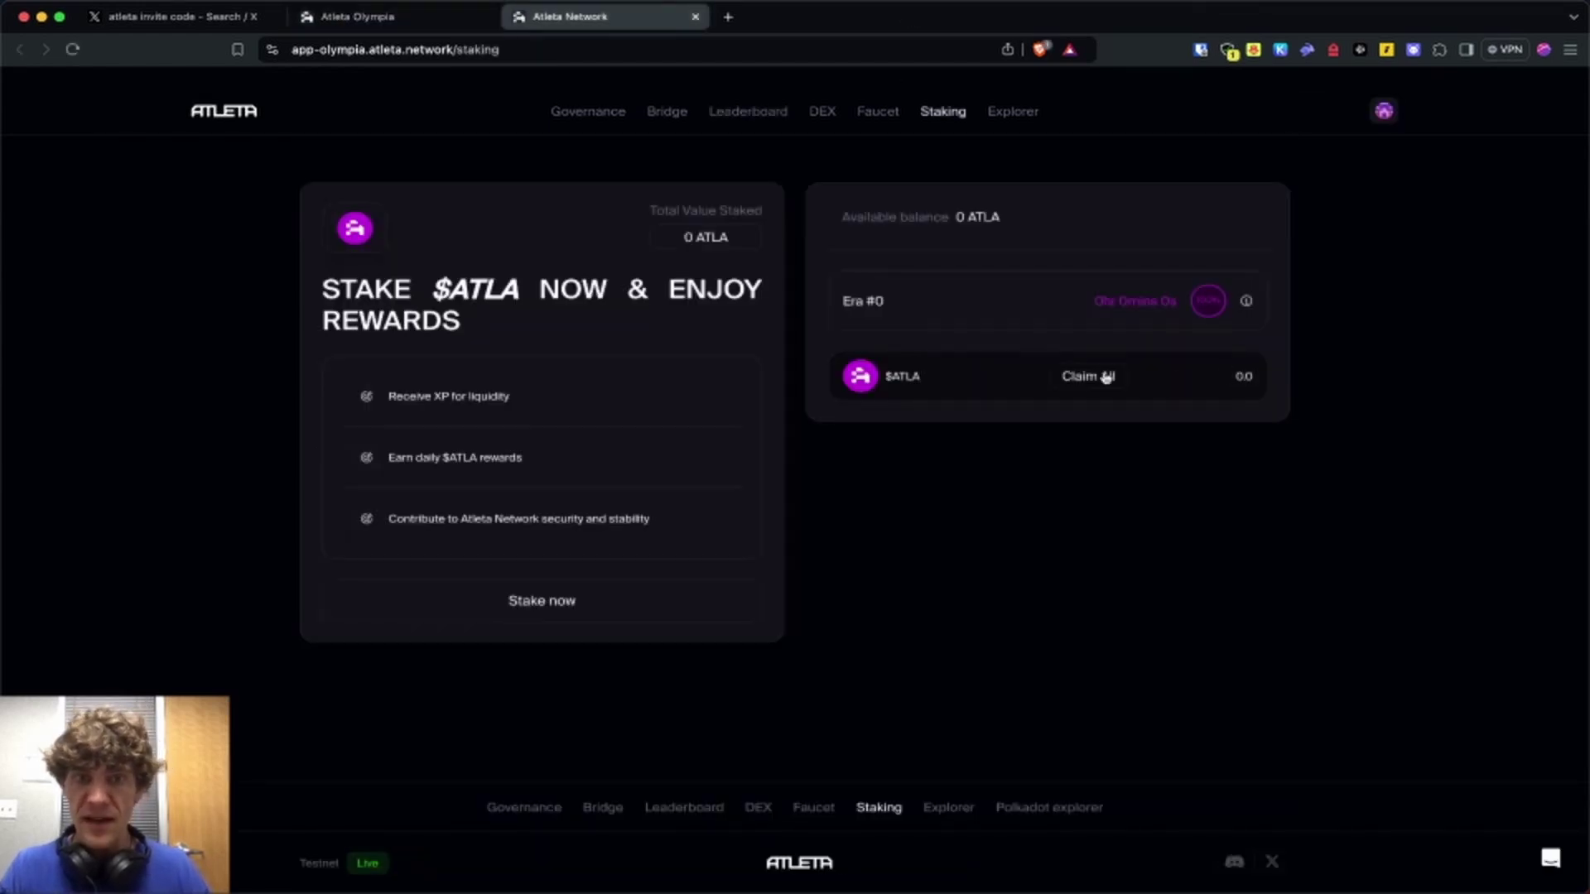
left_click(1086, 378)
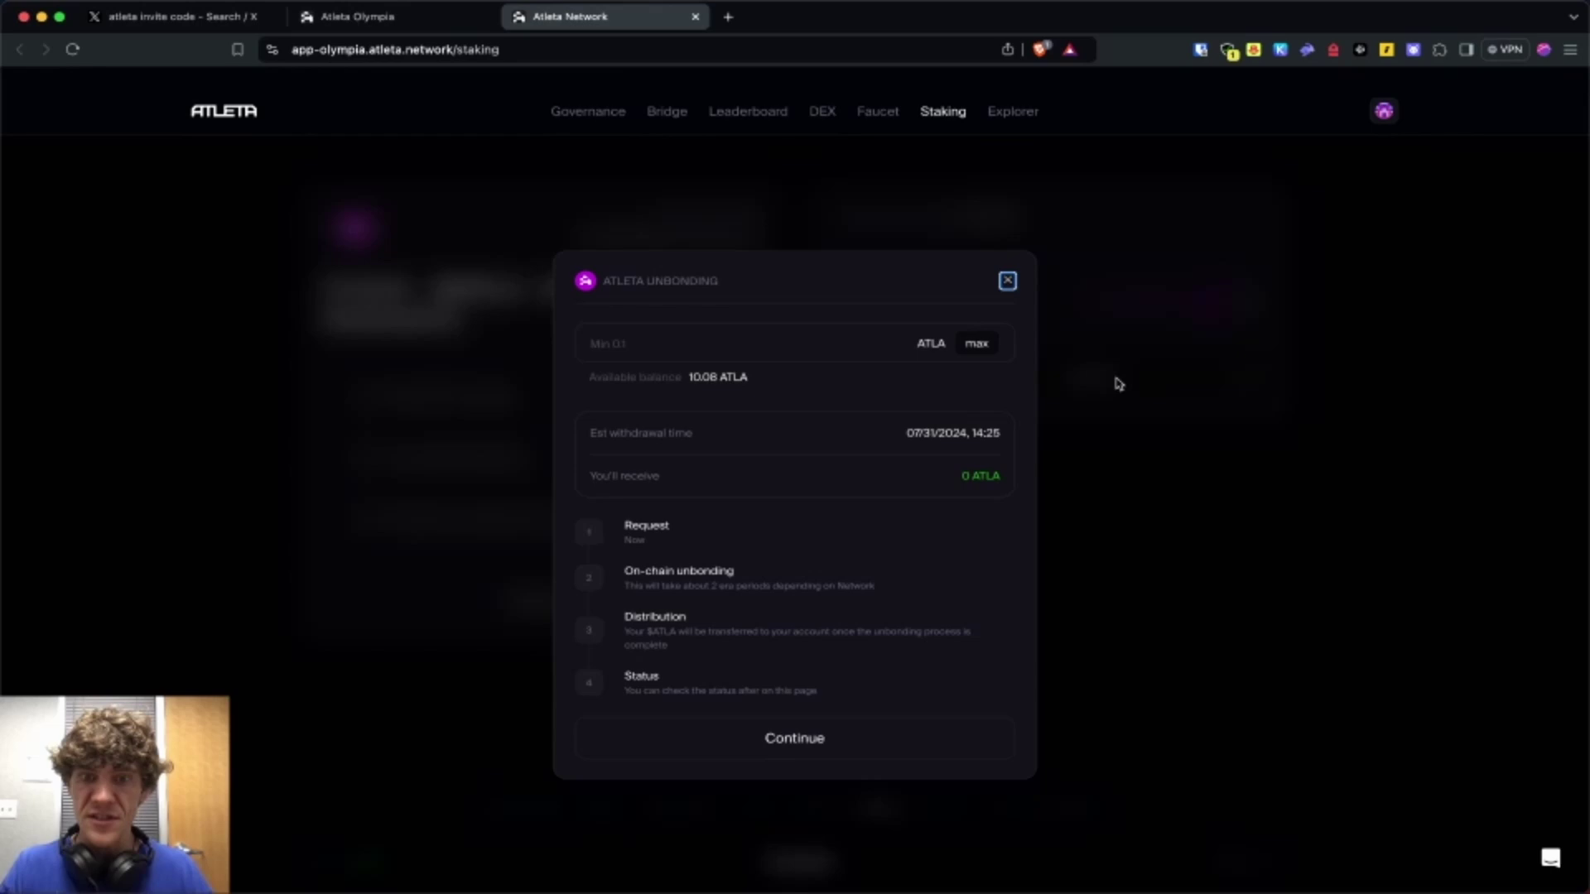
left_click(1008, 282)
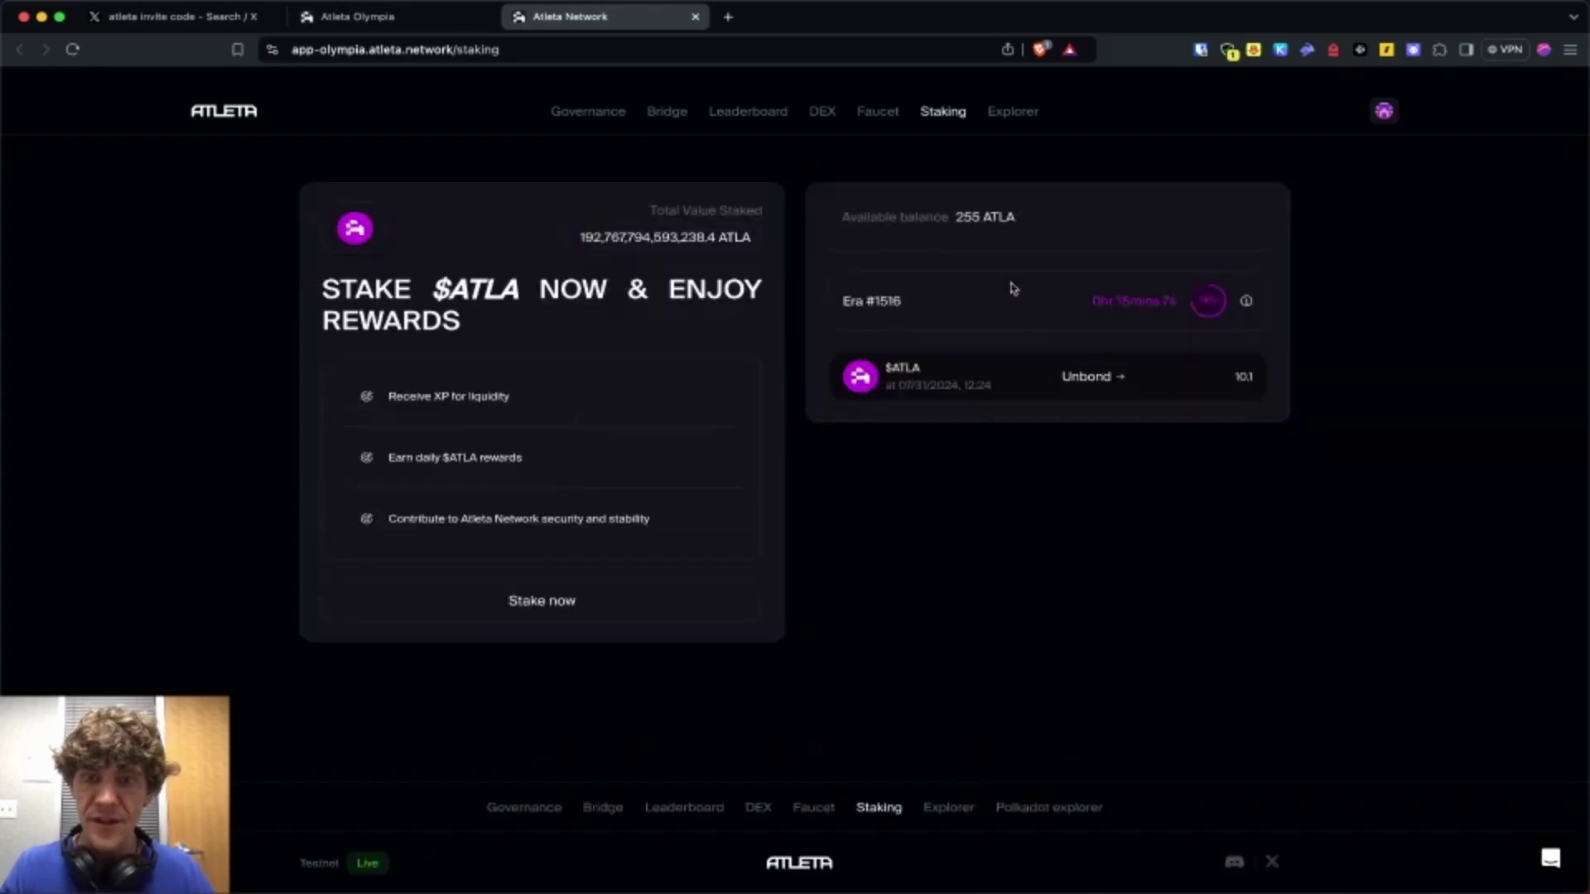
left_click(531, 604)
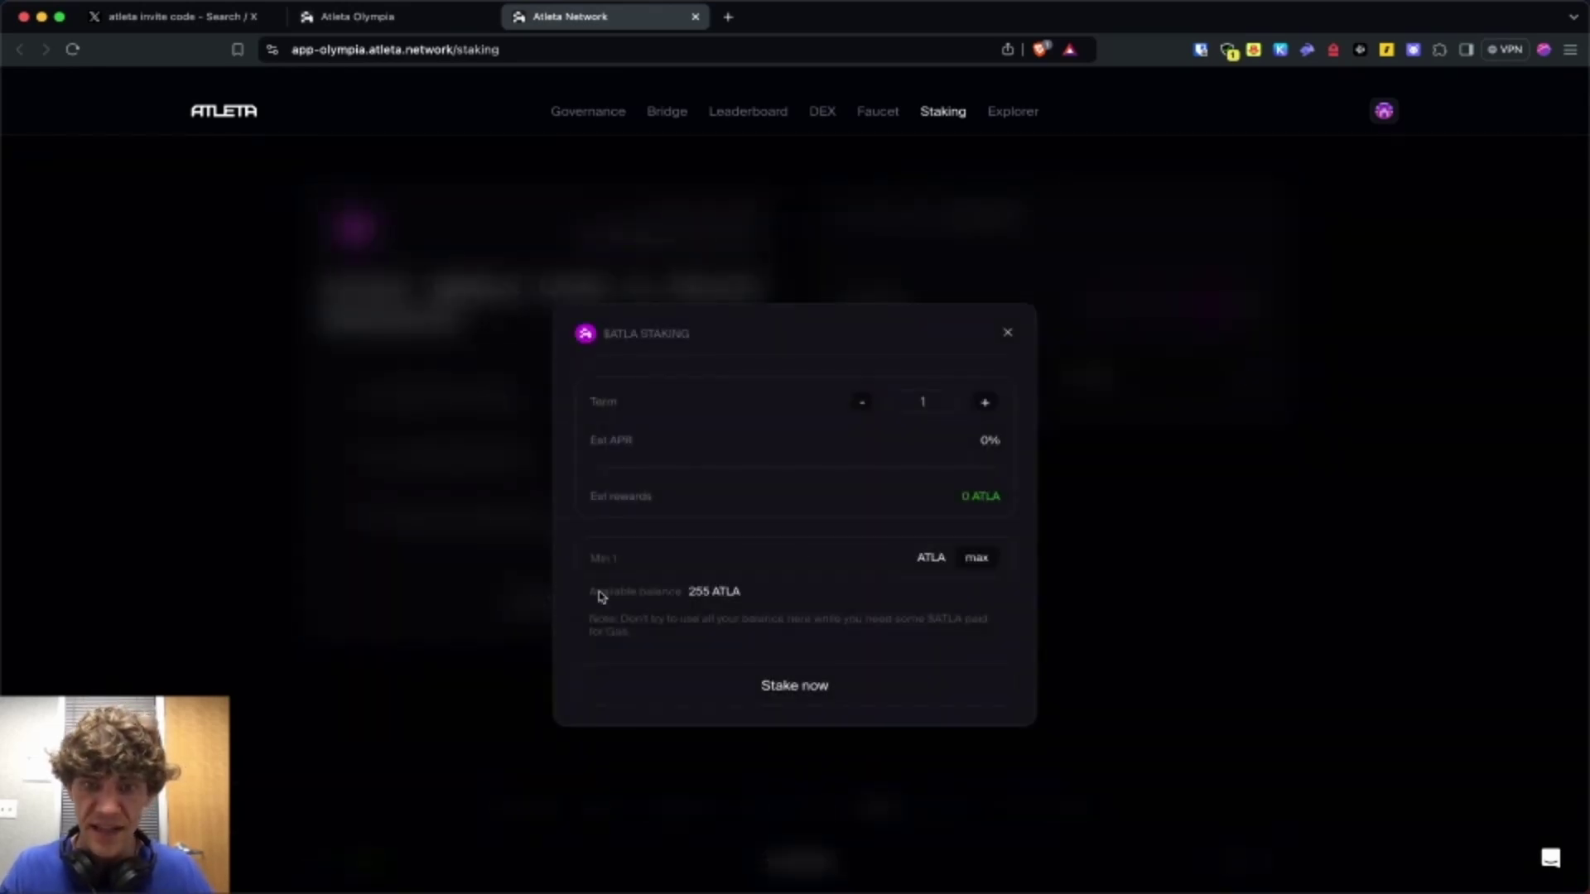
left_click(1007, 332)
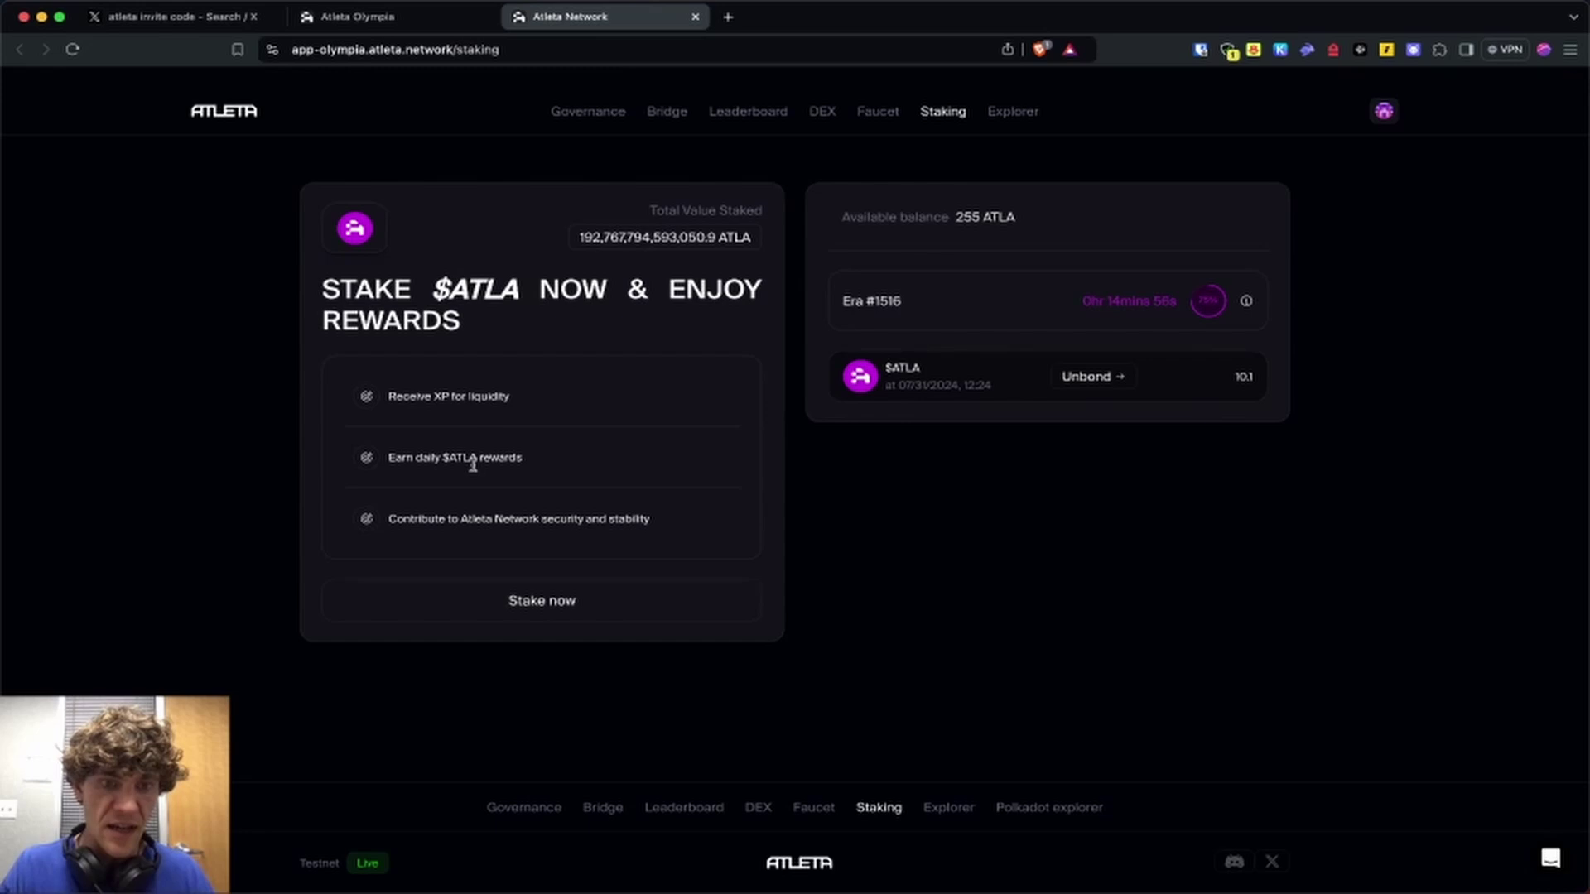
Step: Stake another 10 ATLA for a 10-day term and sign it in Rabby
left_click(555, 613)
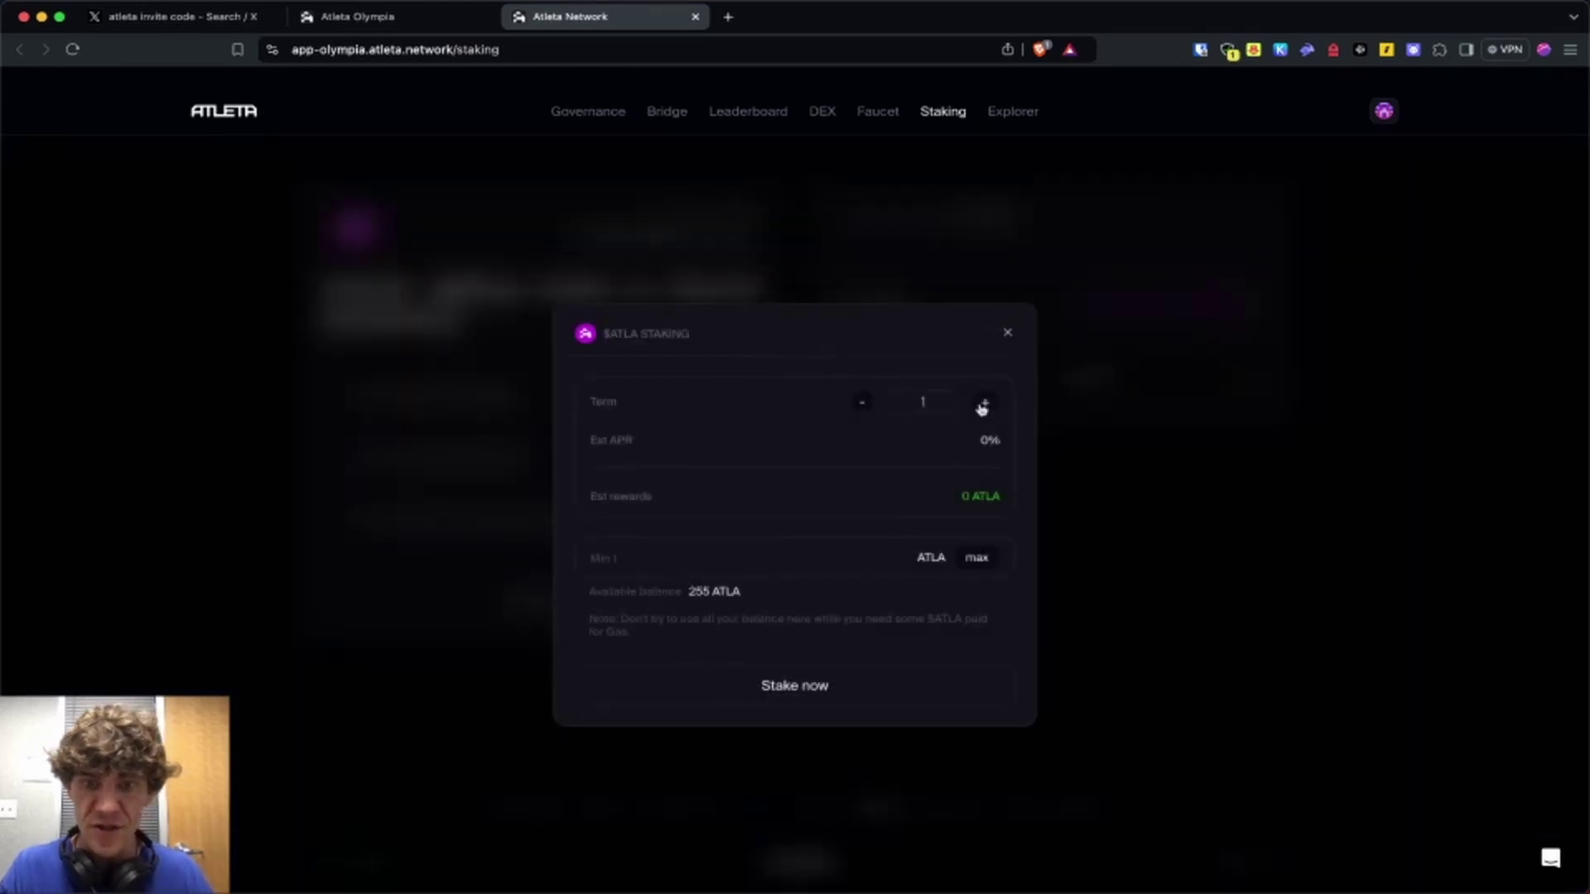
left_click(937, 401)
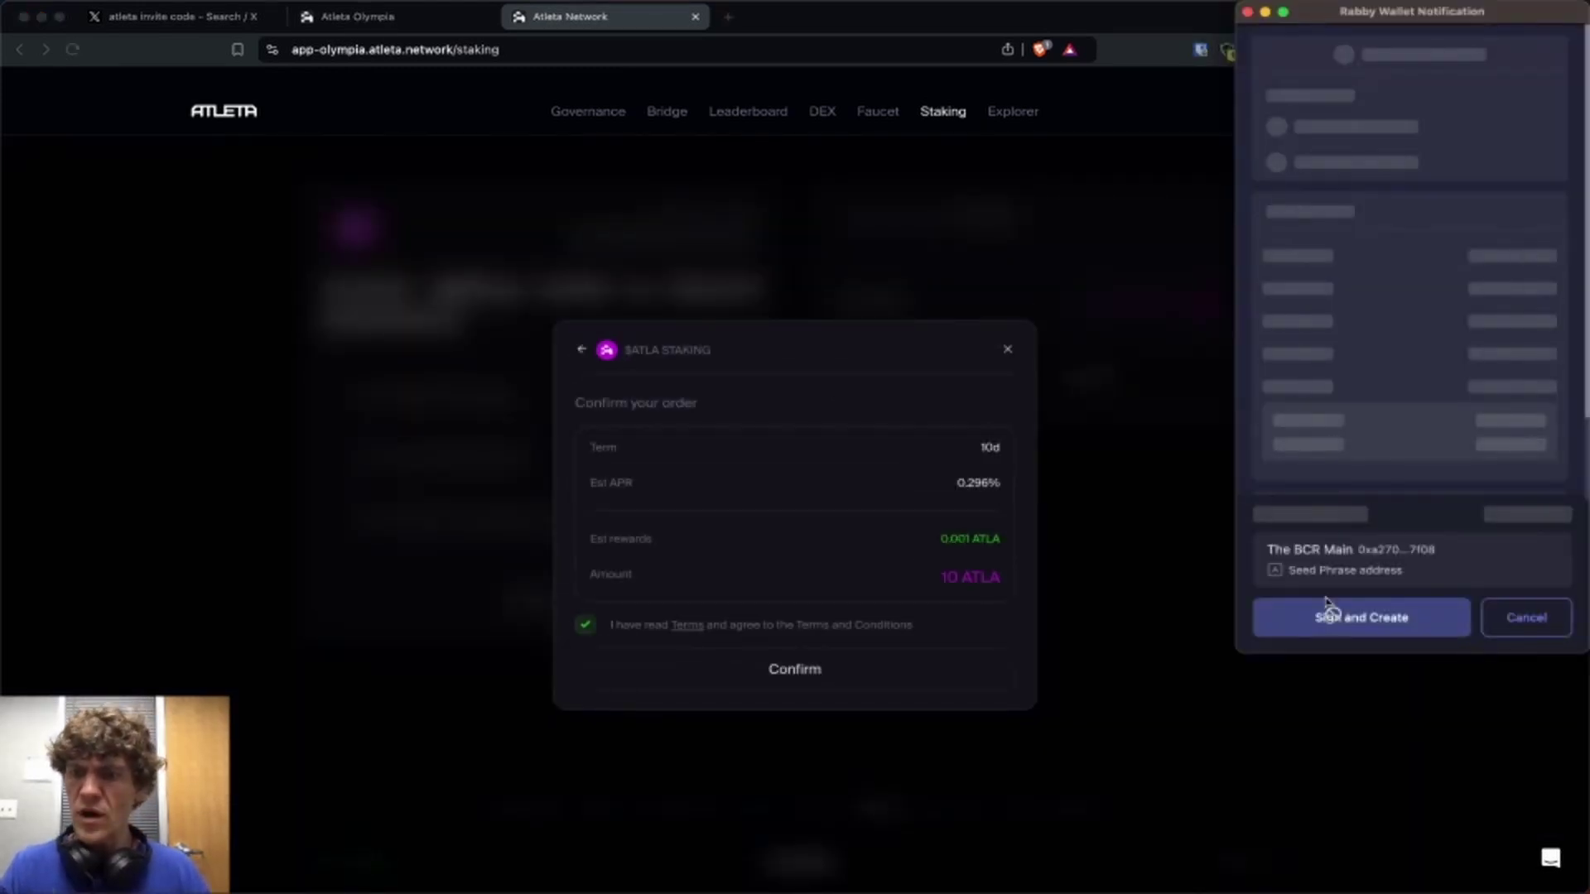
left_click(1387, 618)
left_click(1334, 617)
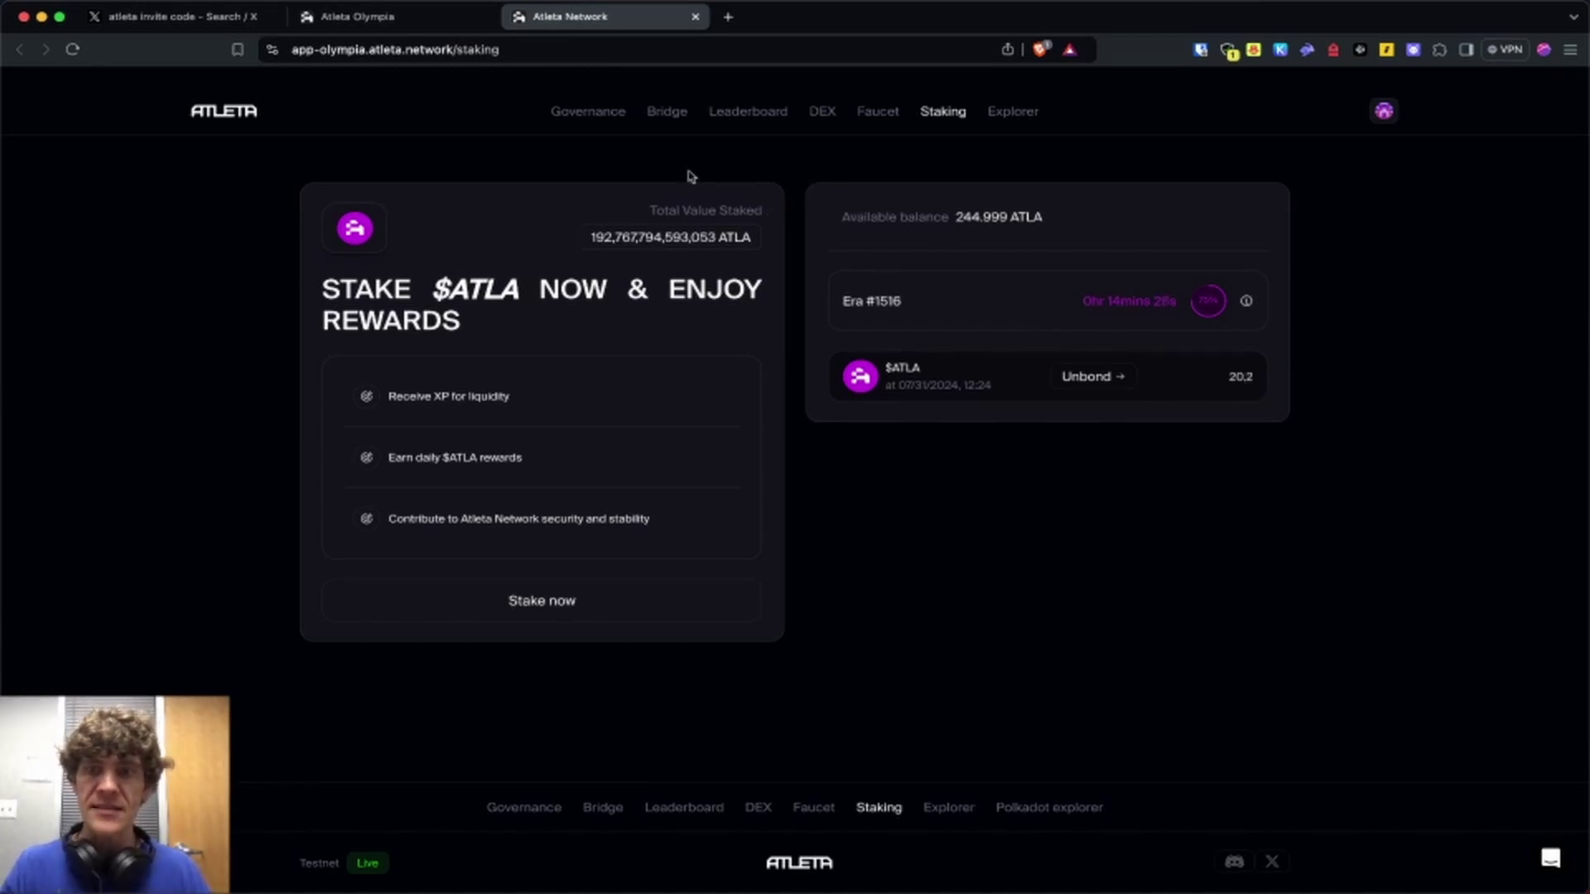
Step: Try unbonding the full staked amount, then go back to change the amount
key("ctrl+shift+Tab")
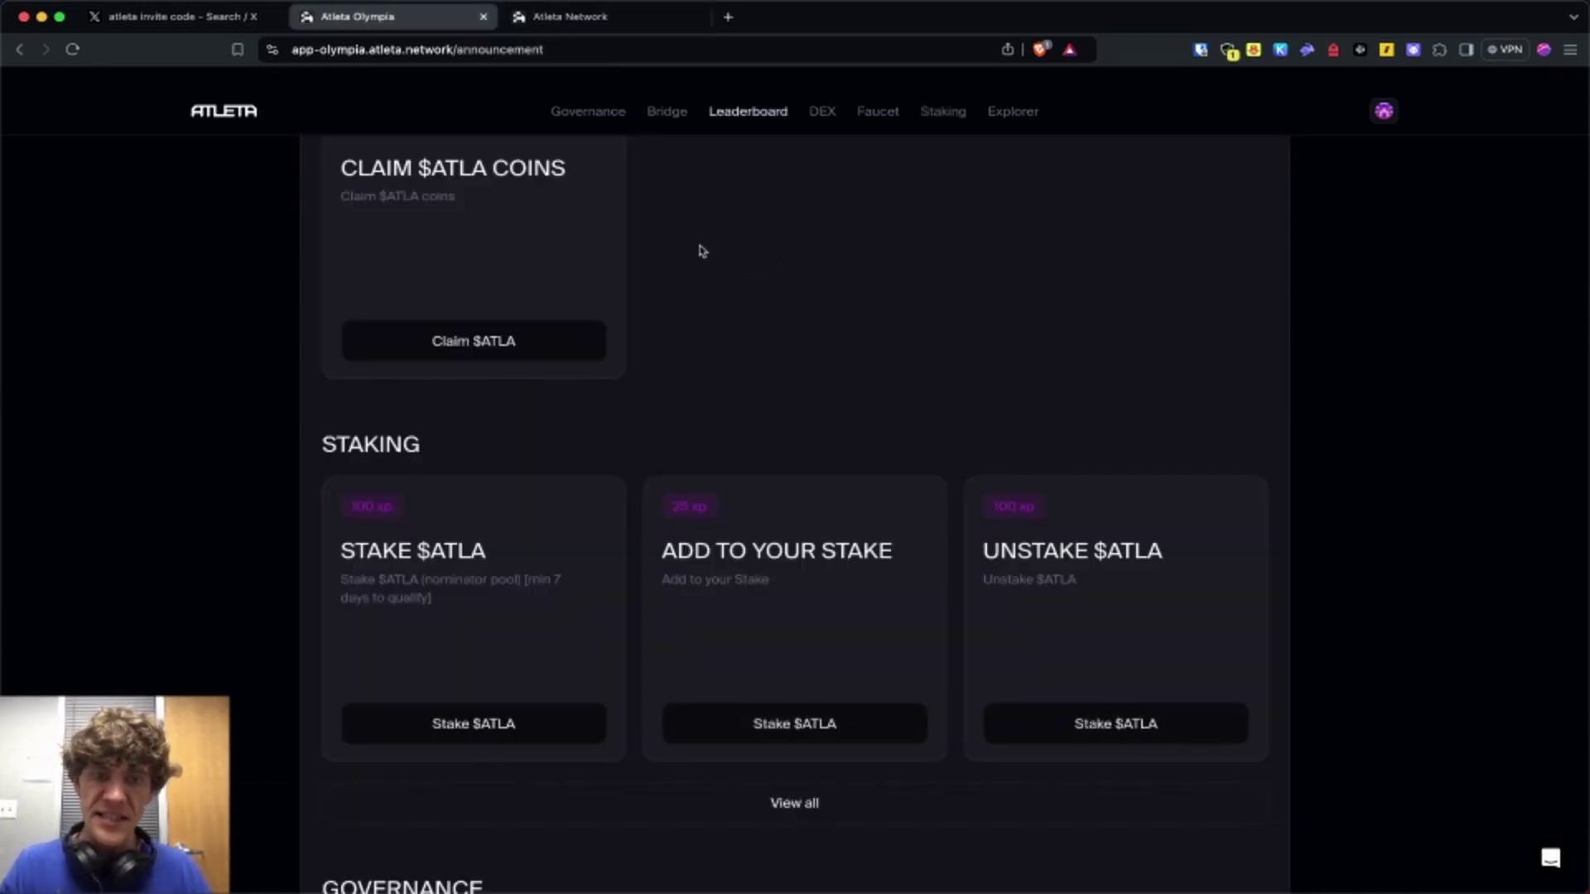
key("ctrl+Tab")
left_click(970, 346)
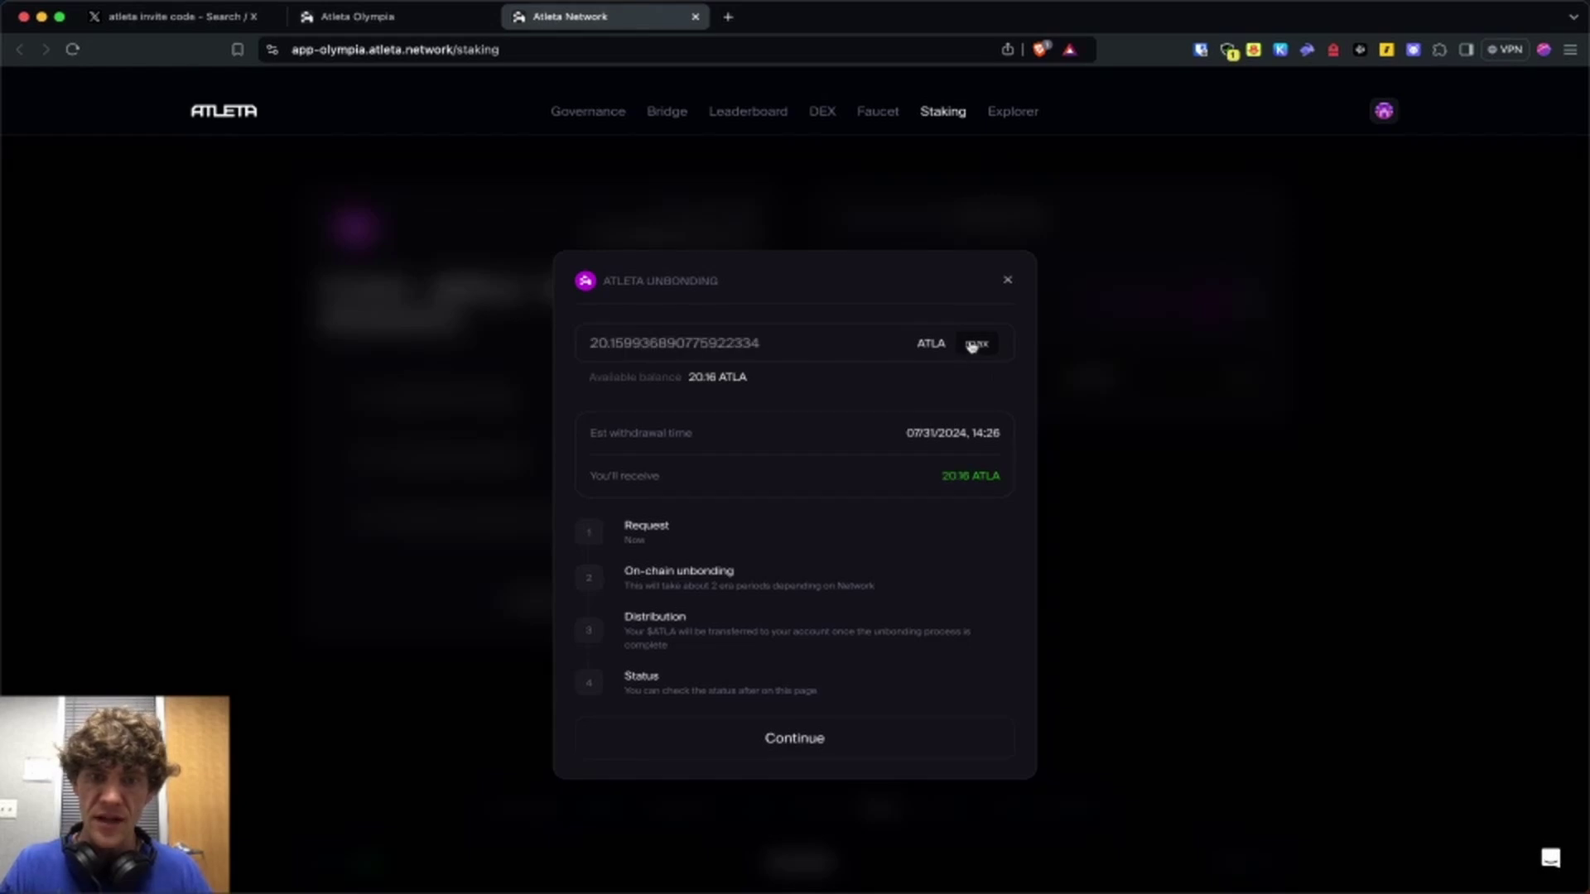
left_click(811, 743)
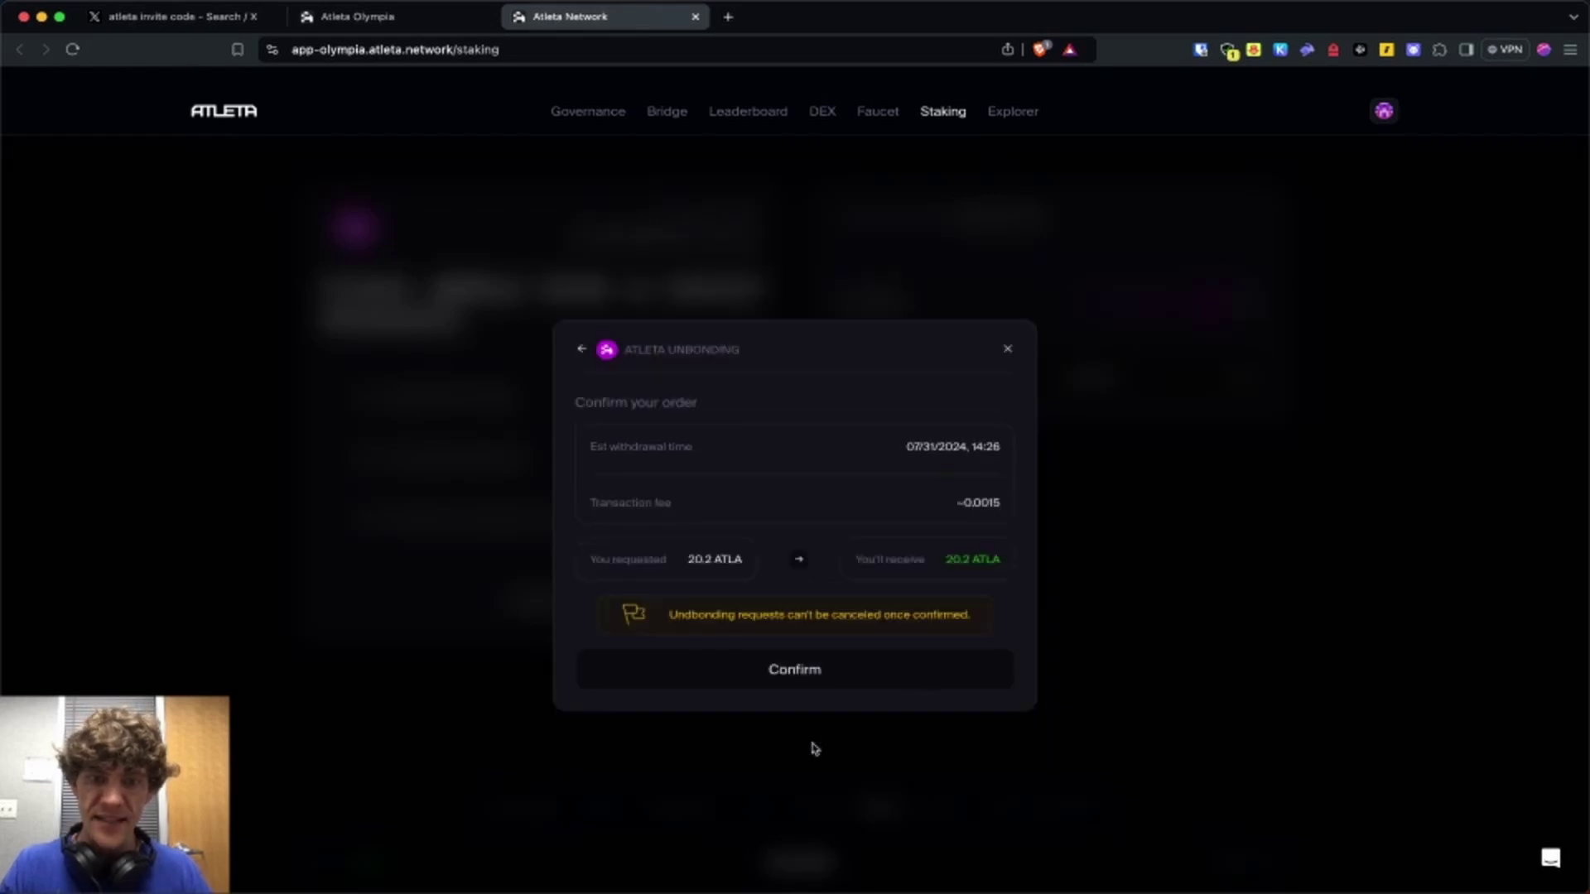
left_click(581, 350)
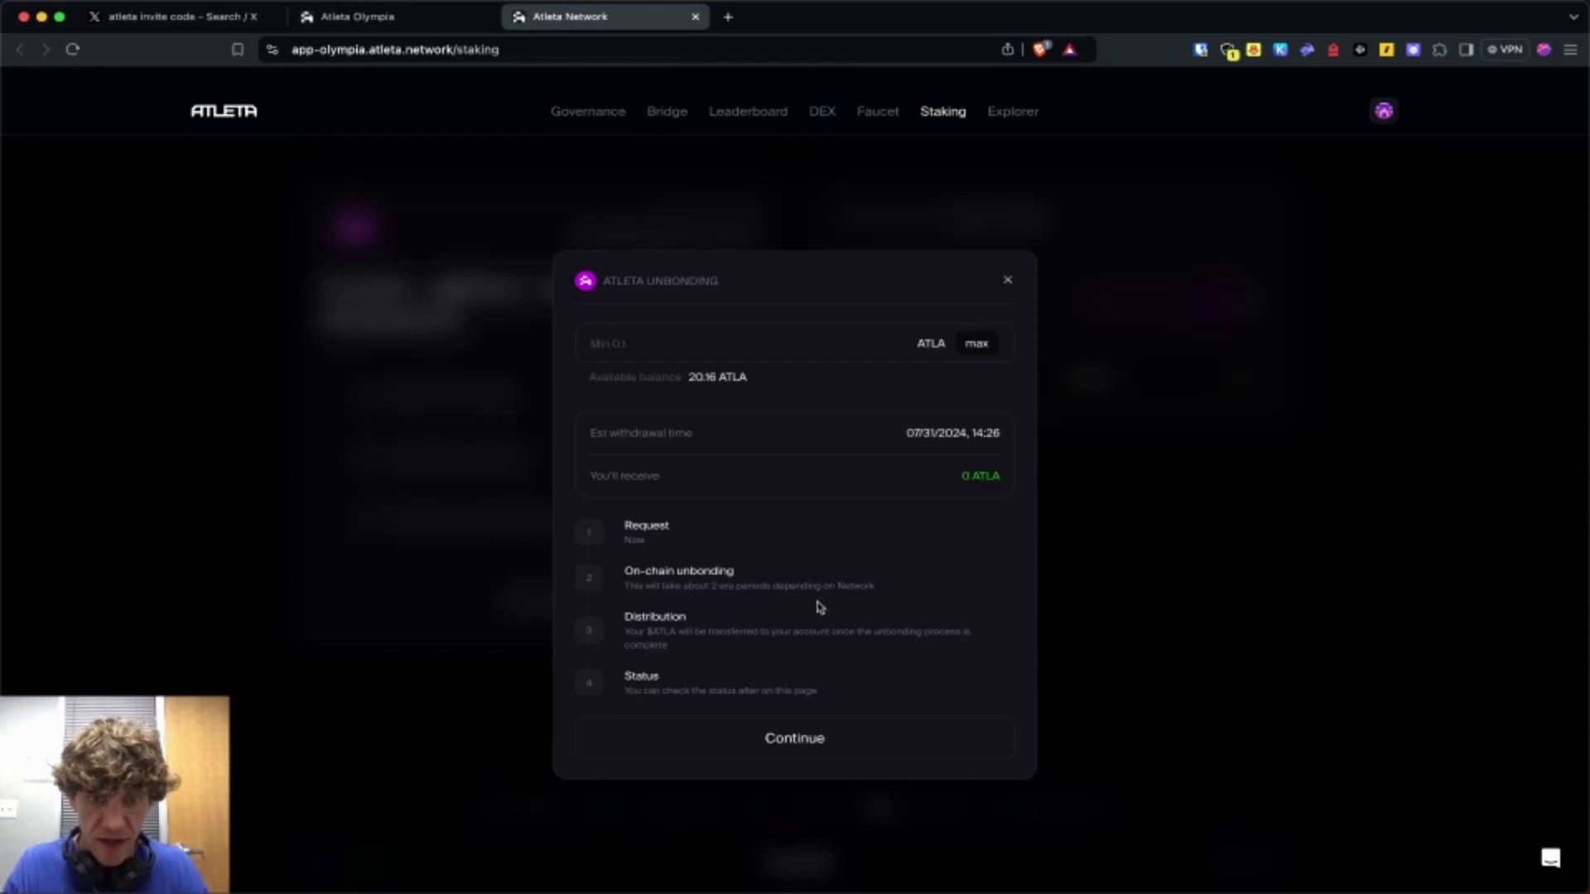
Step: Unbond 10 ATLA, confirming and signing the transaction in Rabby, then open the block explorer
left_click(656, 346)
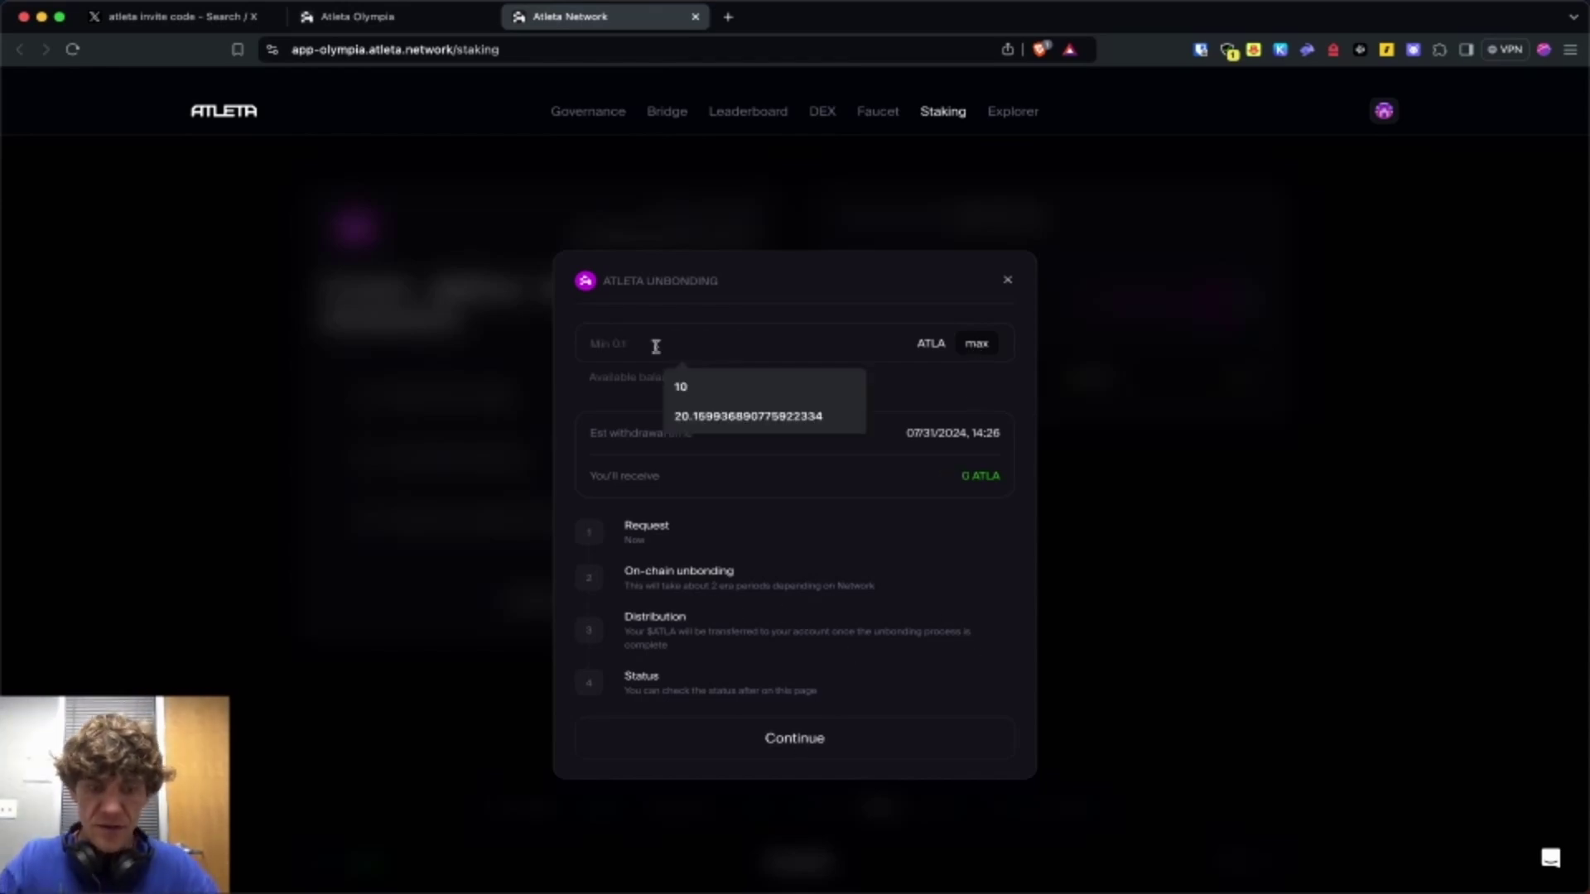
type("10")
left_click(870, 733)
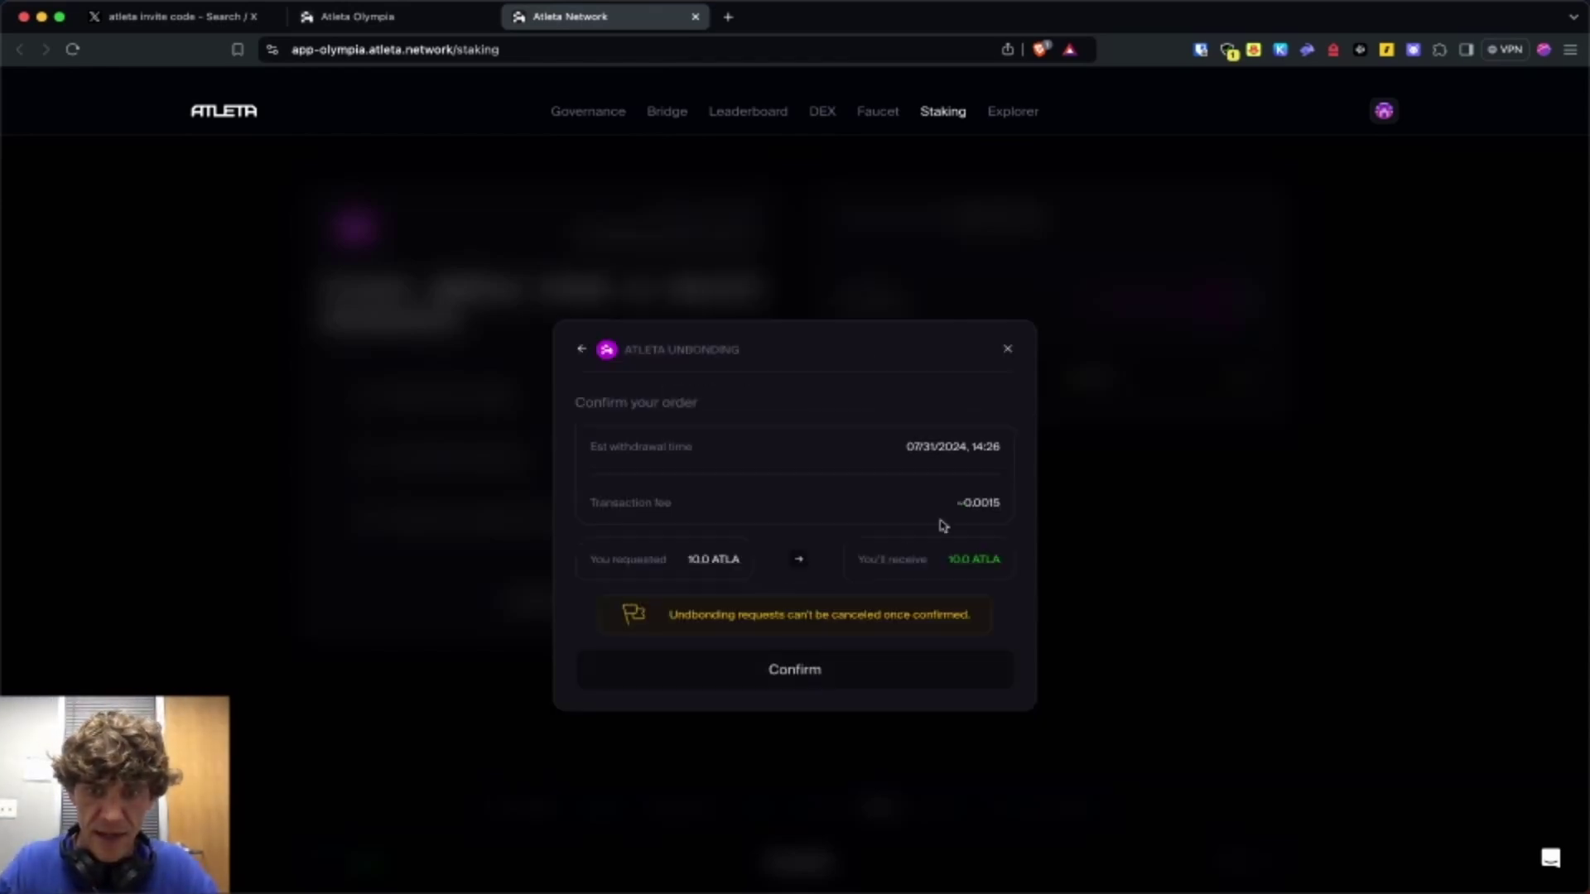
left_click(866, 675)
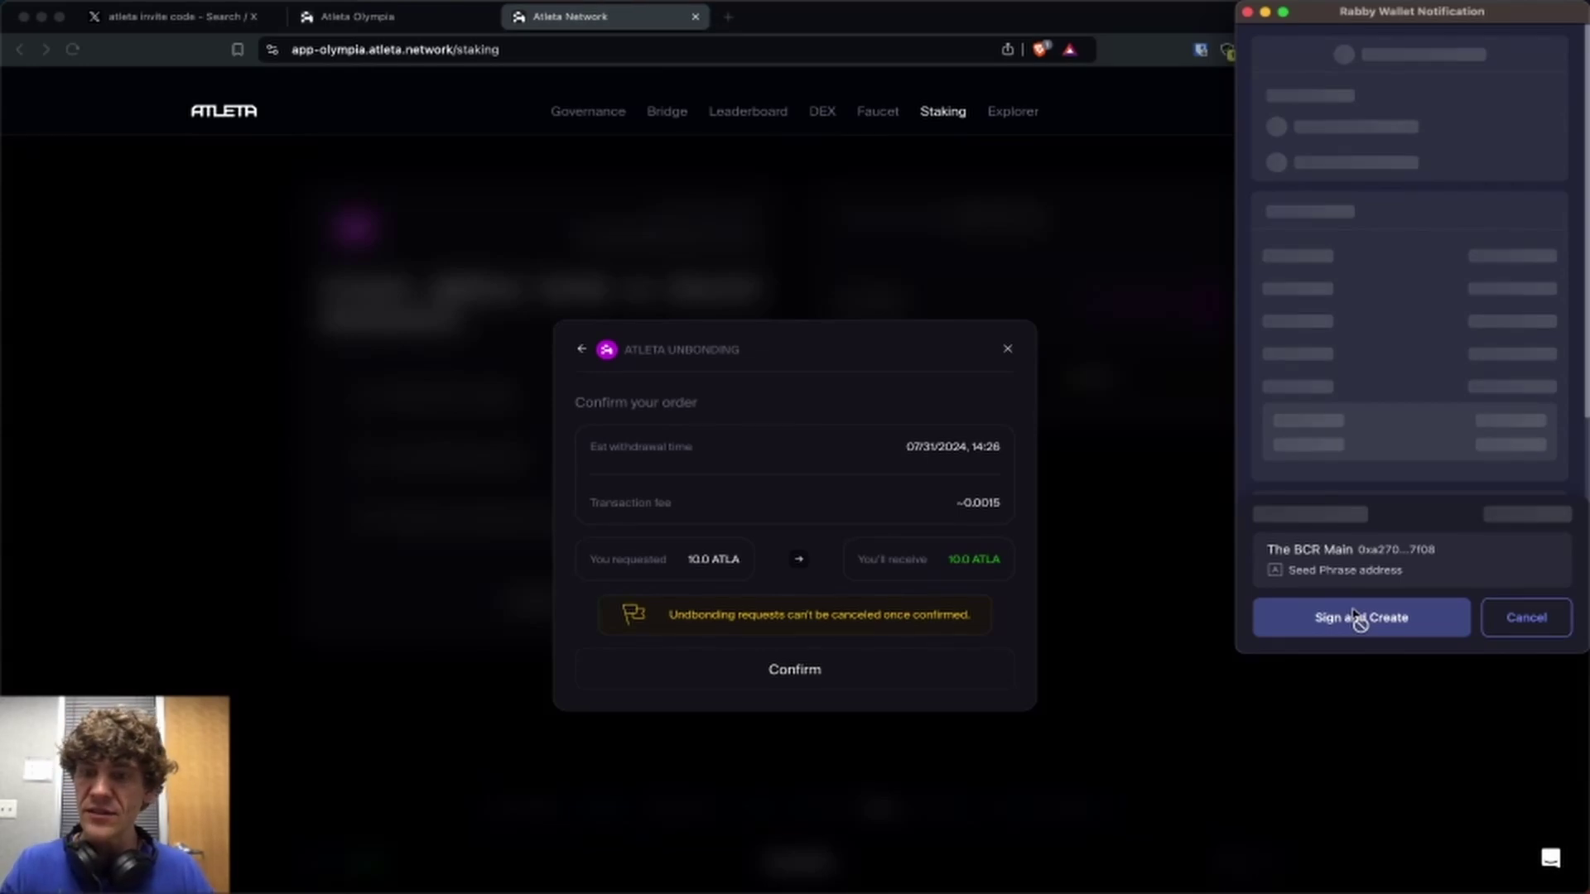
left_click(1358, 619)
left_click(1352, 617)
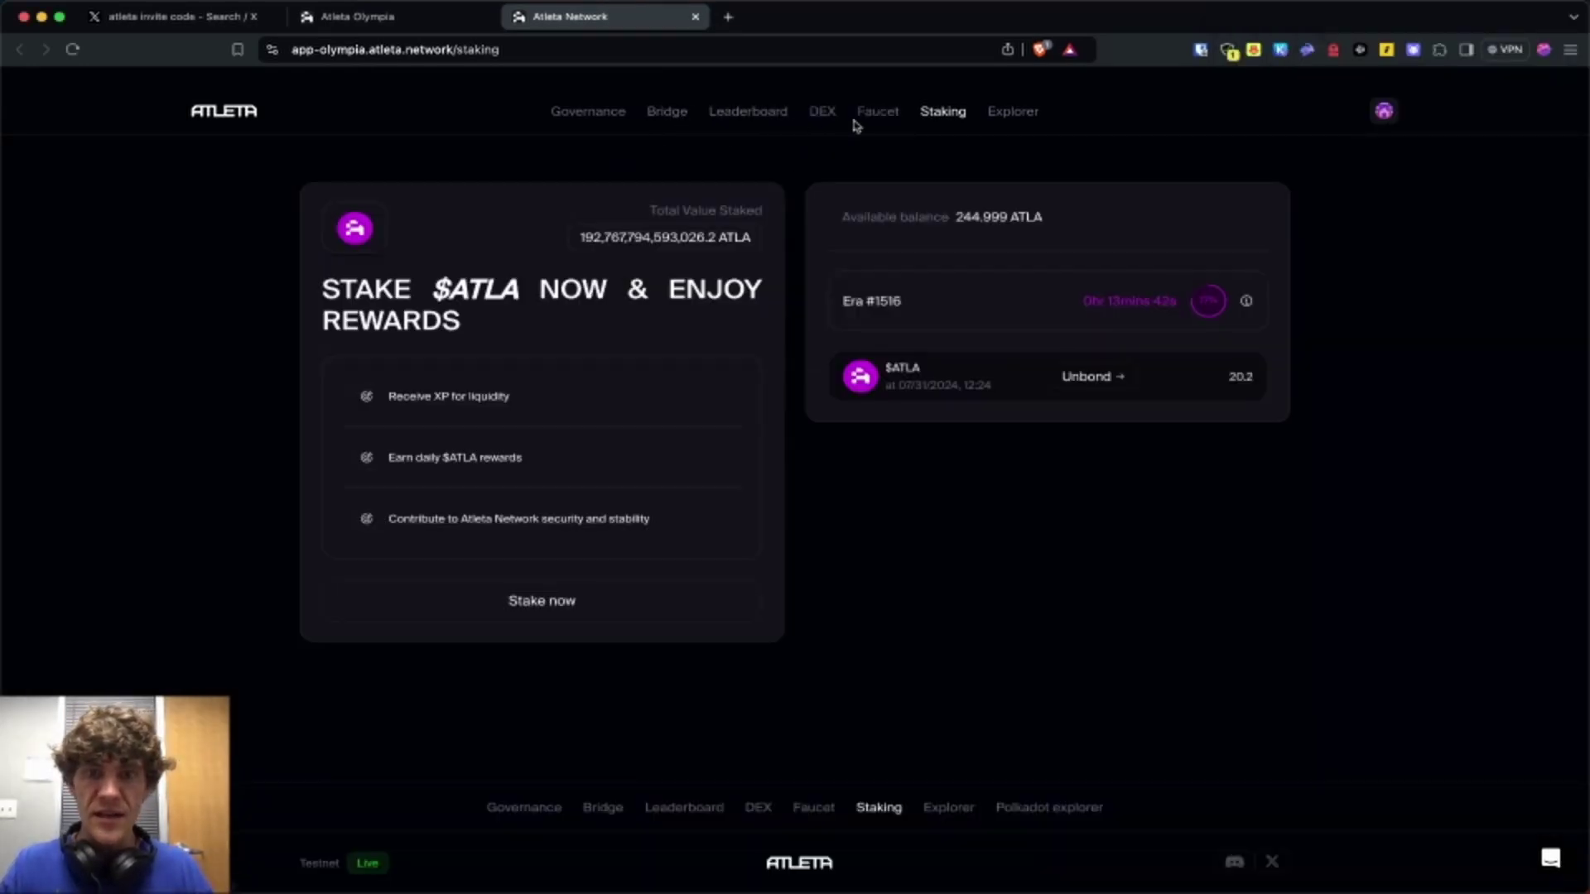
left_click(1017, 117)
Step: Close the staking and explorer tabs and scroll the missions down to the Governance and Bridge cards
left_click(677, 20)
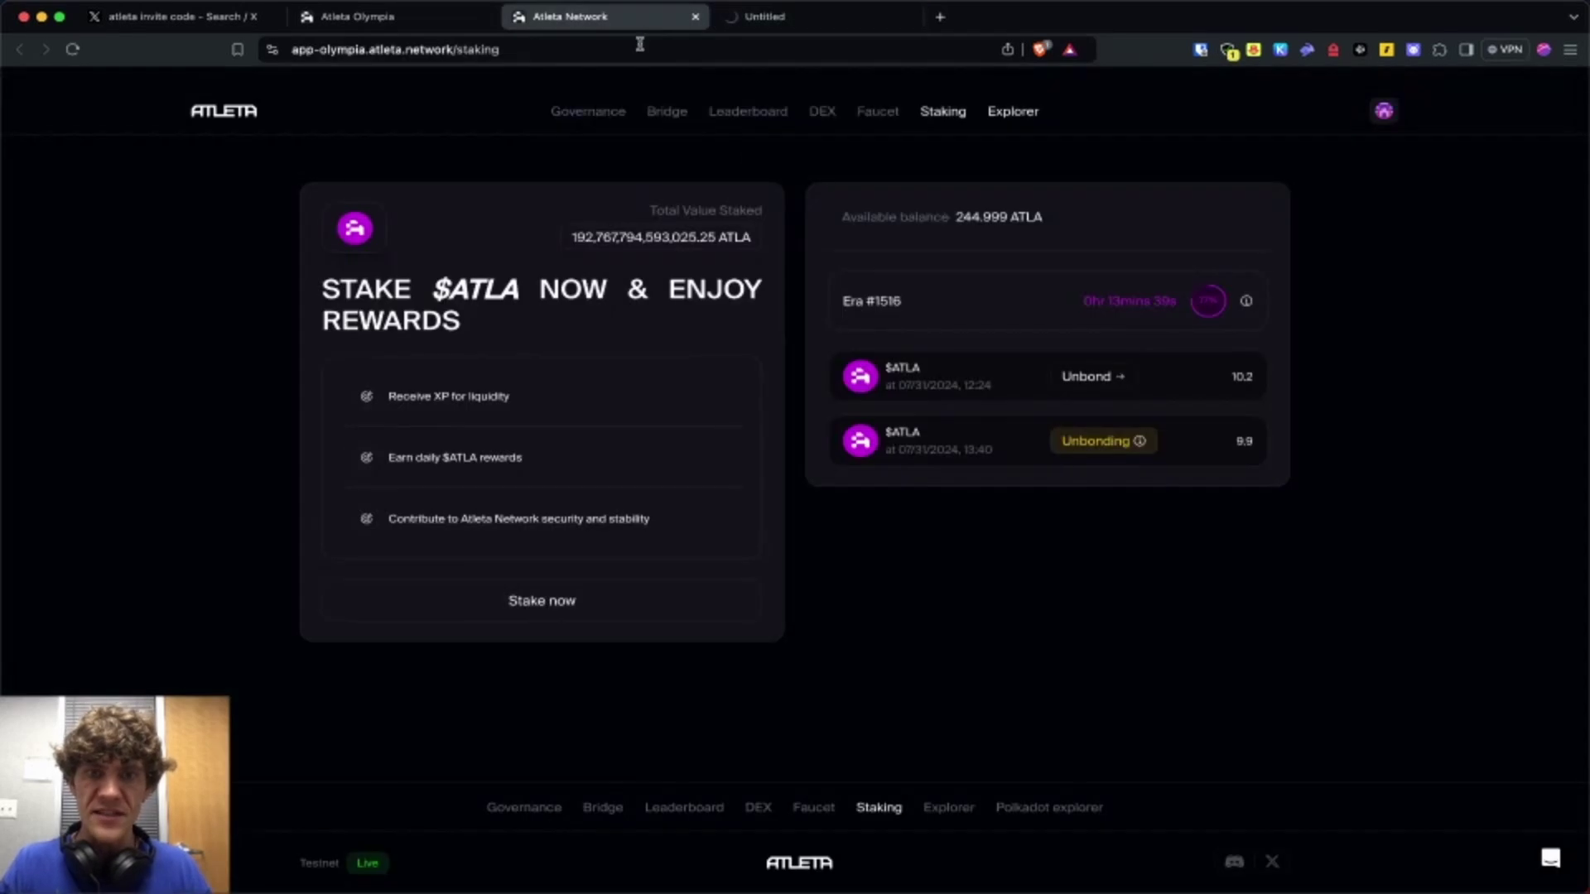
key("super+w")
key("super+w")
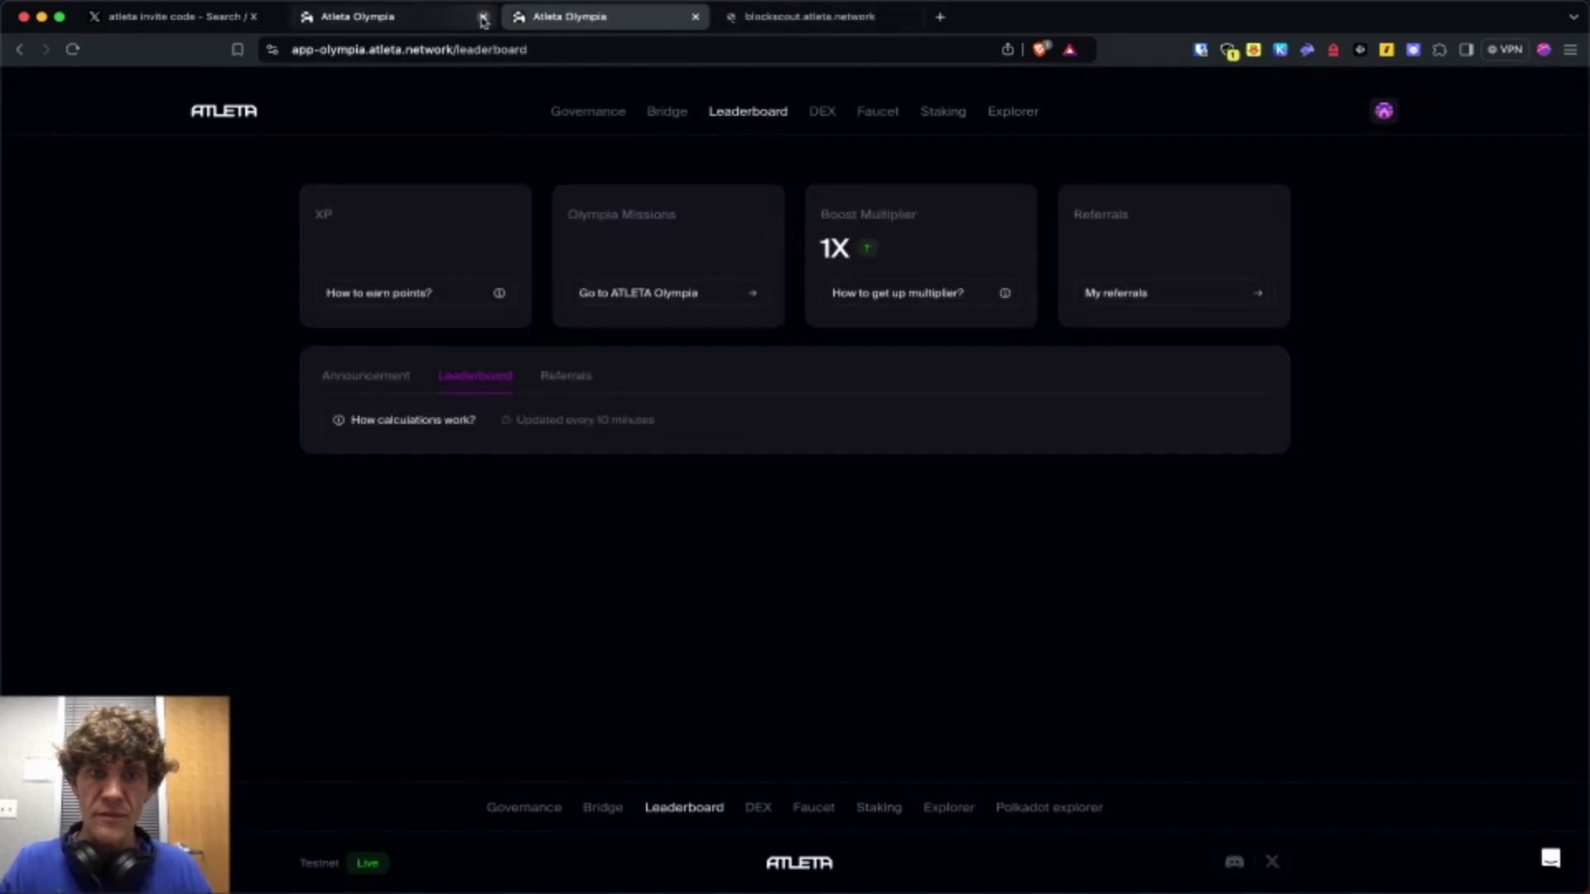
scroll(1559, 369, "down", 8)
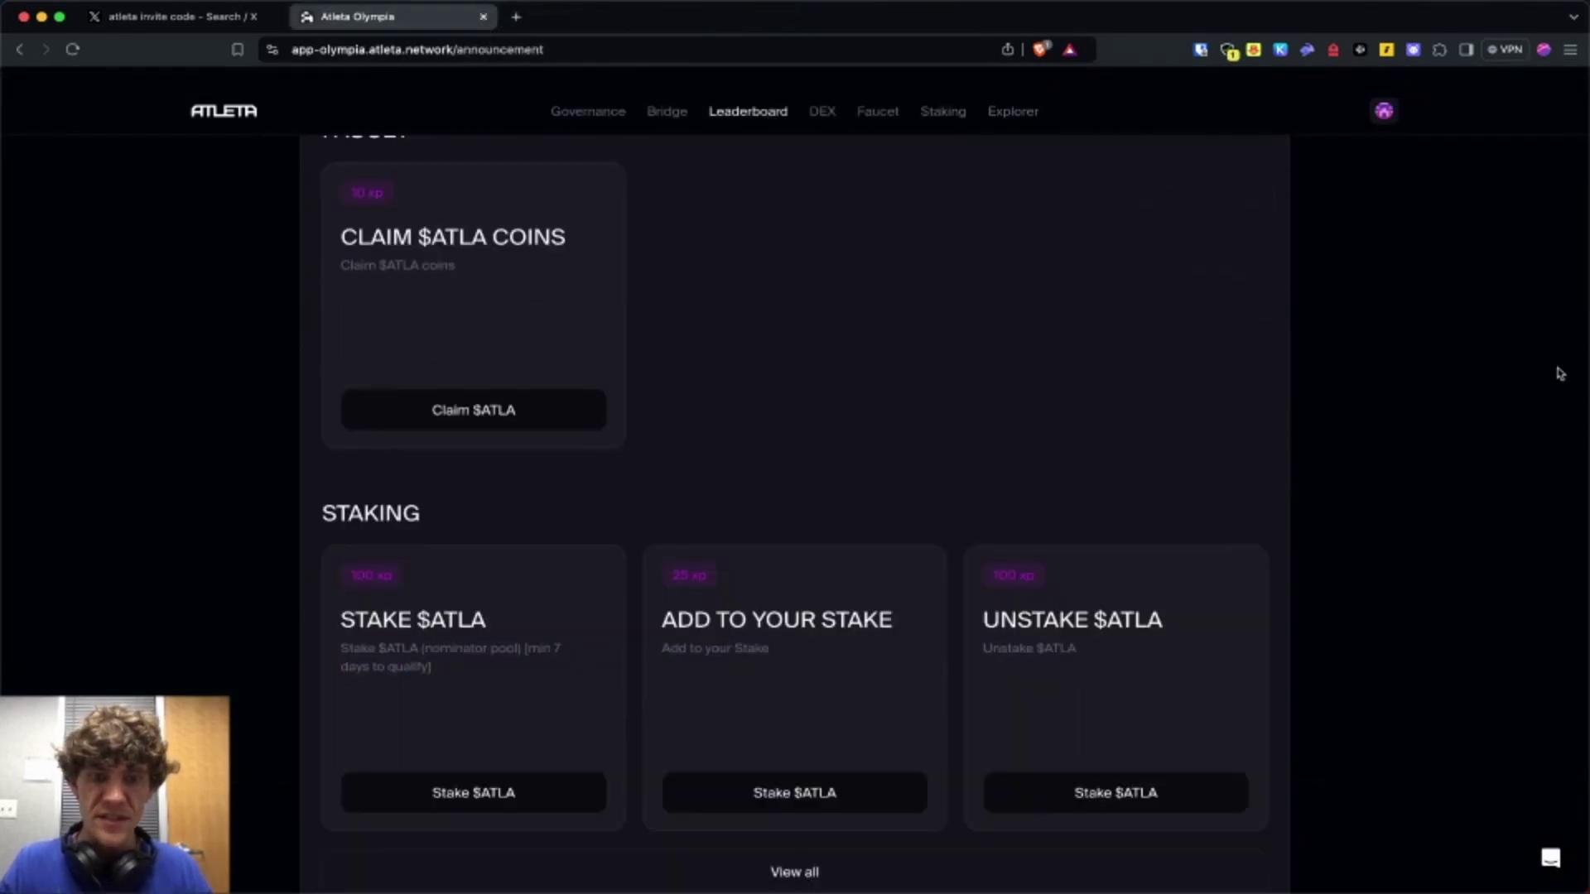
scroll(1559, 369, "up", 8)
scroll(1560, 373, "down", 2)
scroll(1559, 374, "down", 1)
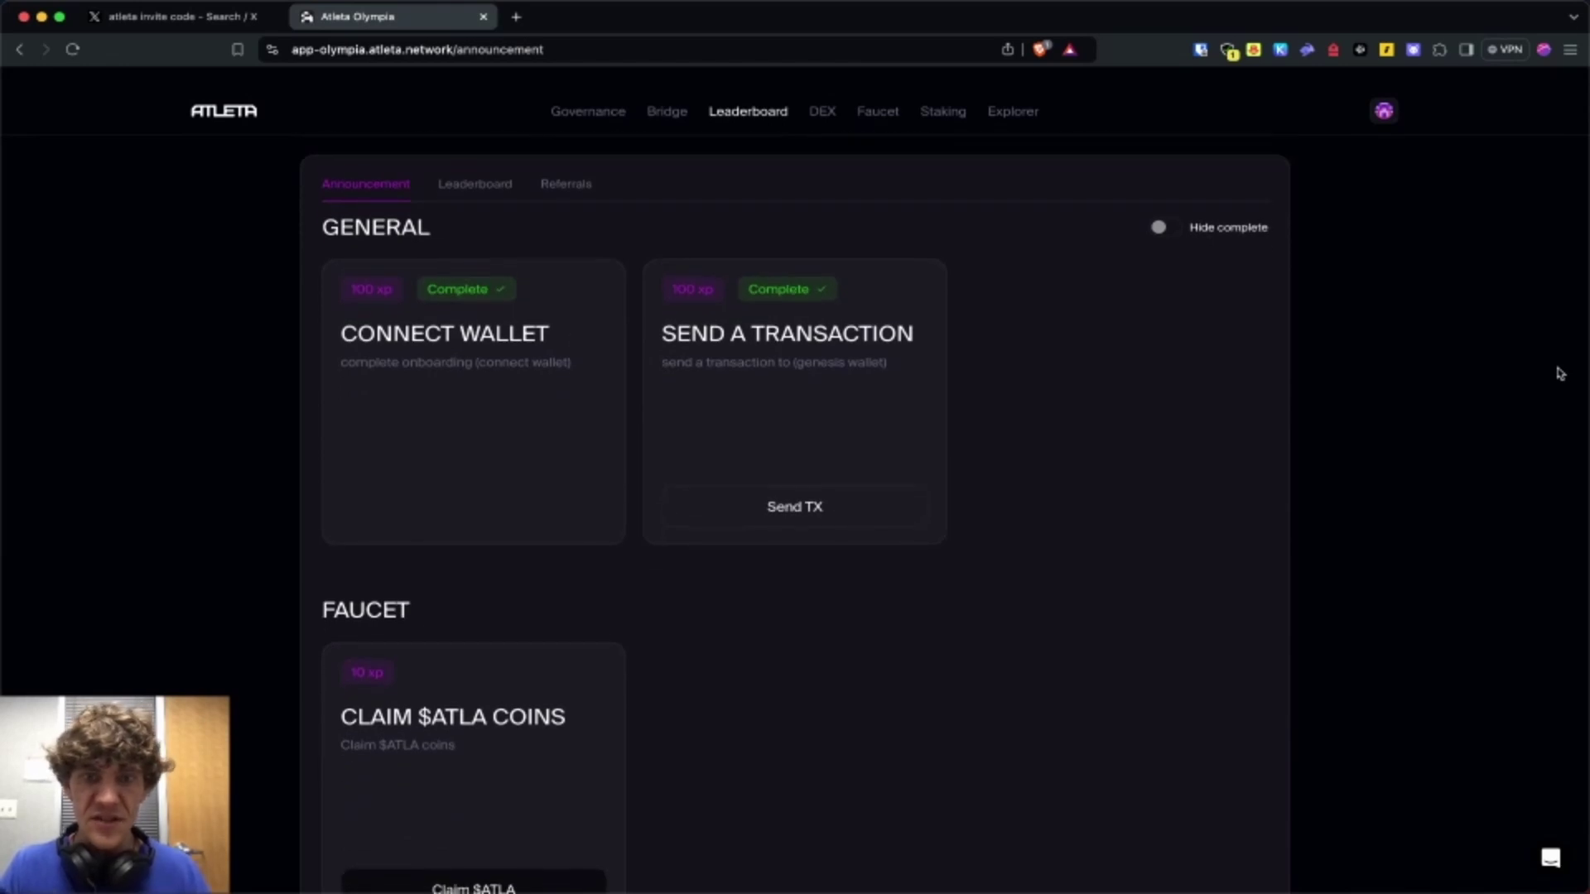
scroll(1414, 259, "down", 8)
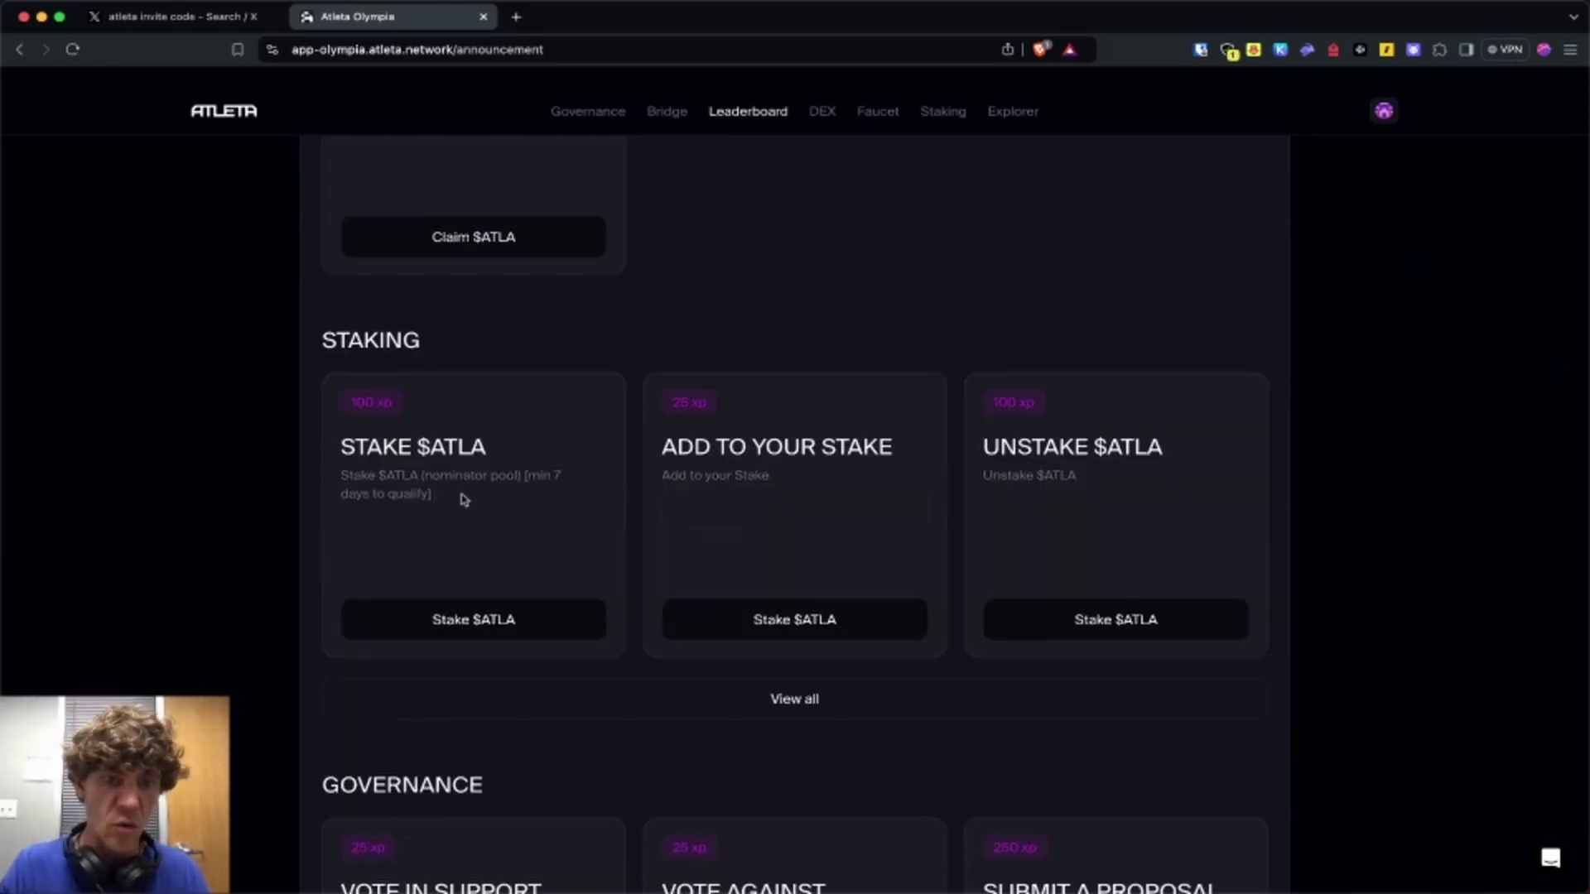
scroll(1391, 419, "up", 6)
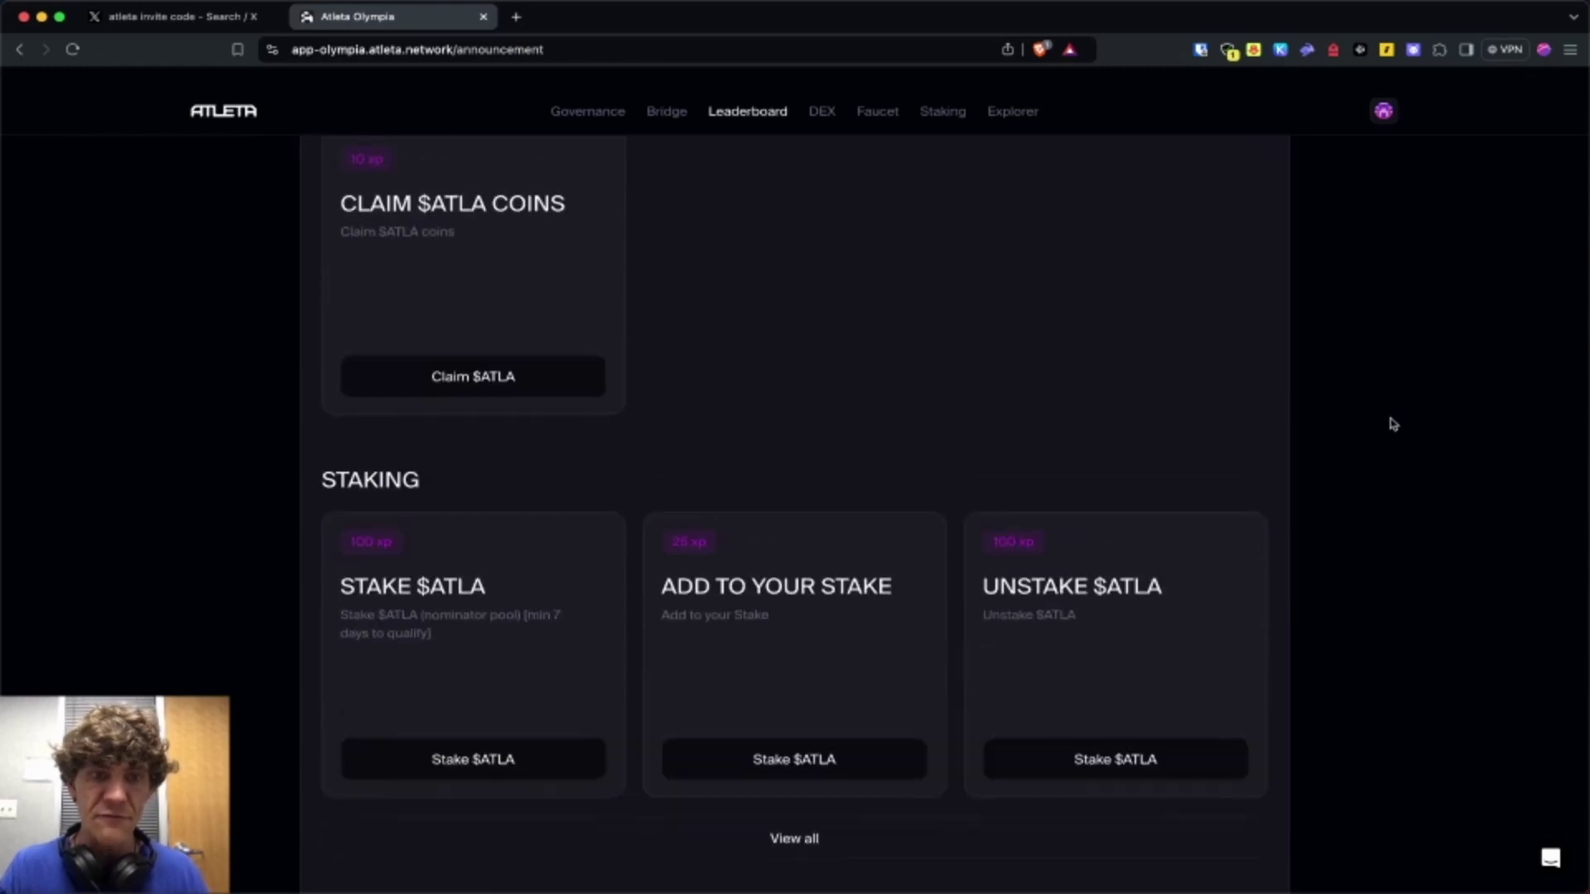
scroll(1392, 423, "down", 10)
scroll(1392, 424, "down", 3)
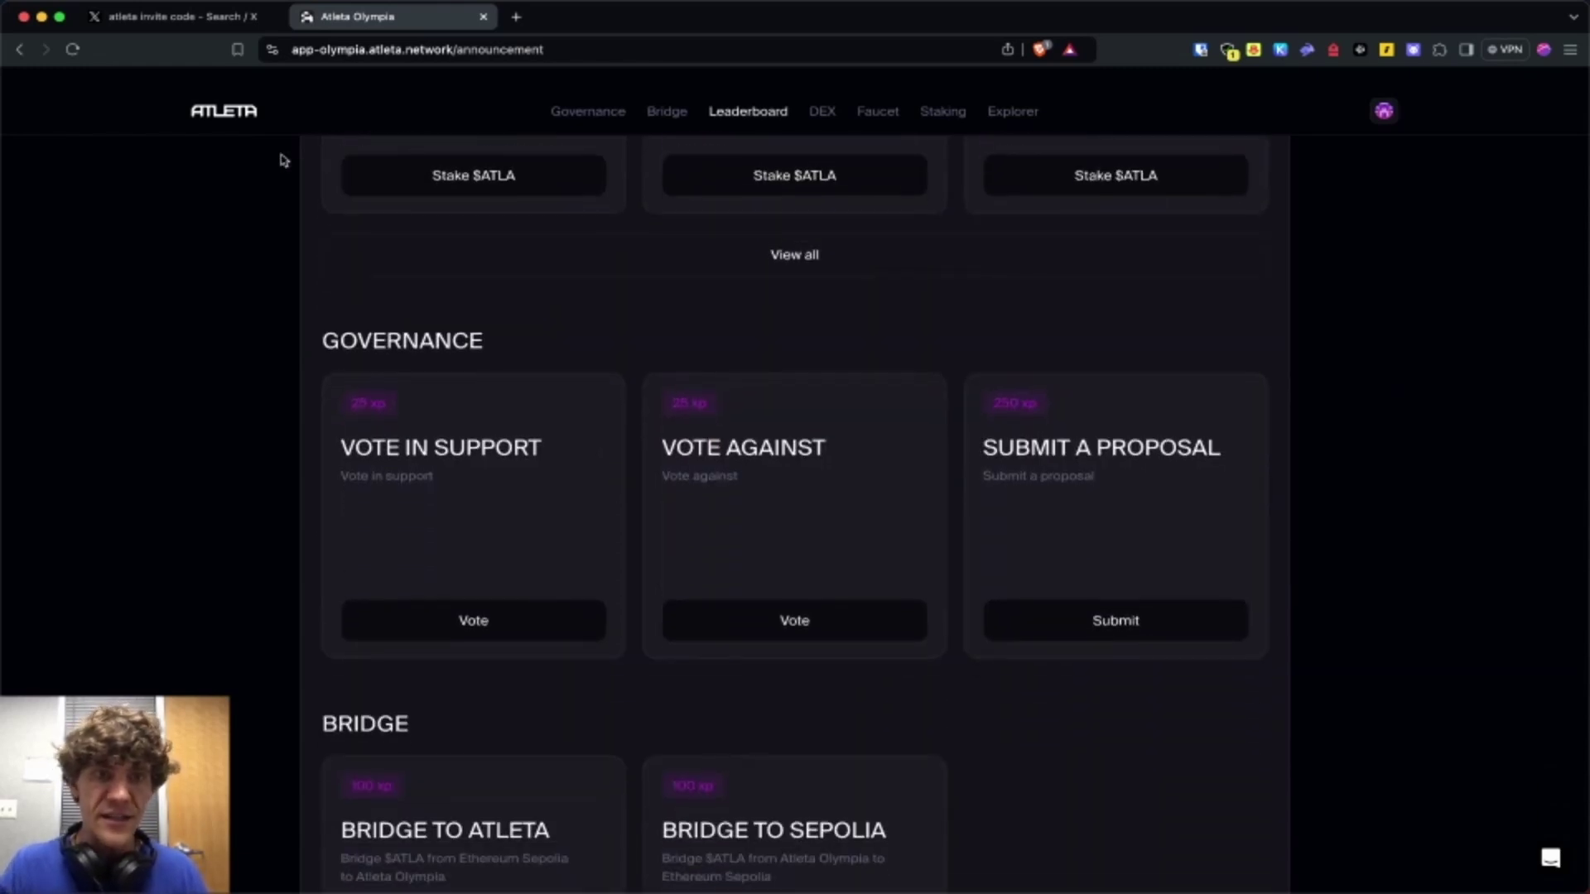
left_click(165, 16)
left_click(341, 18)
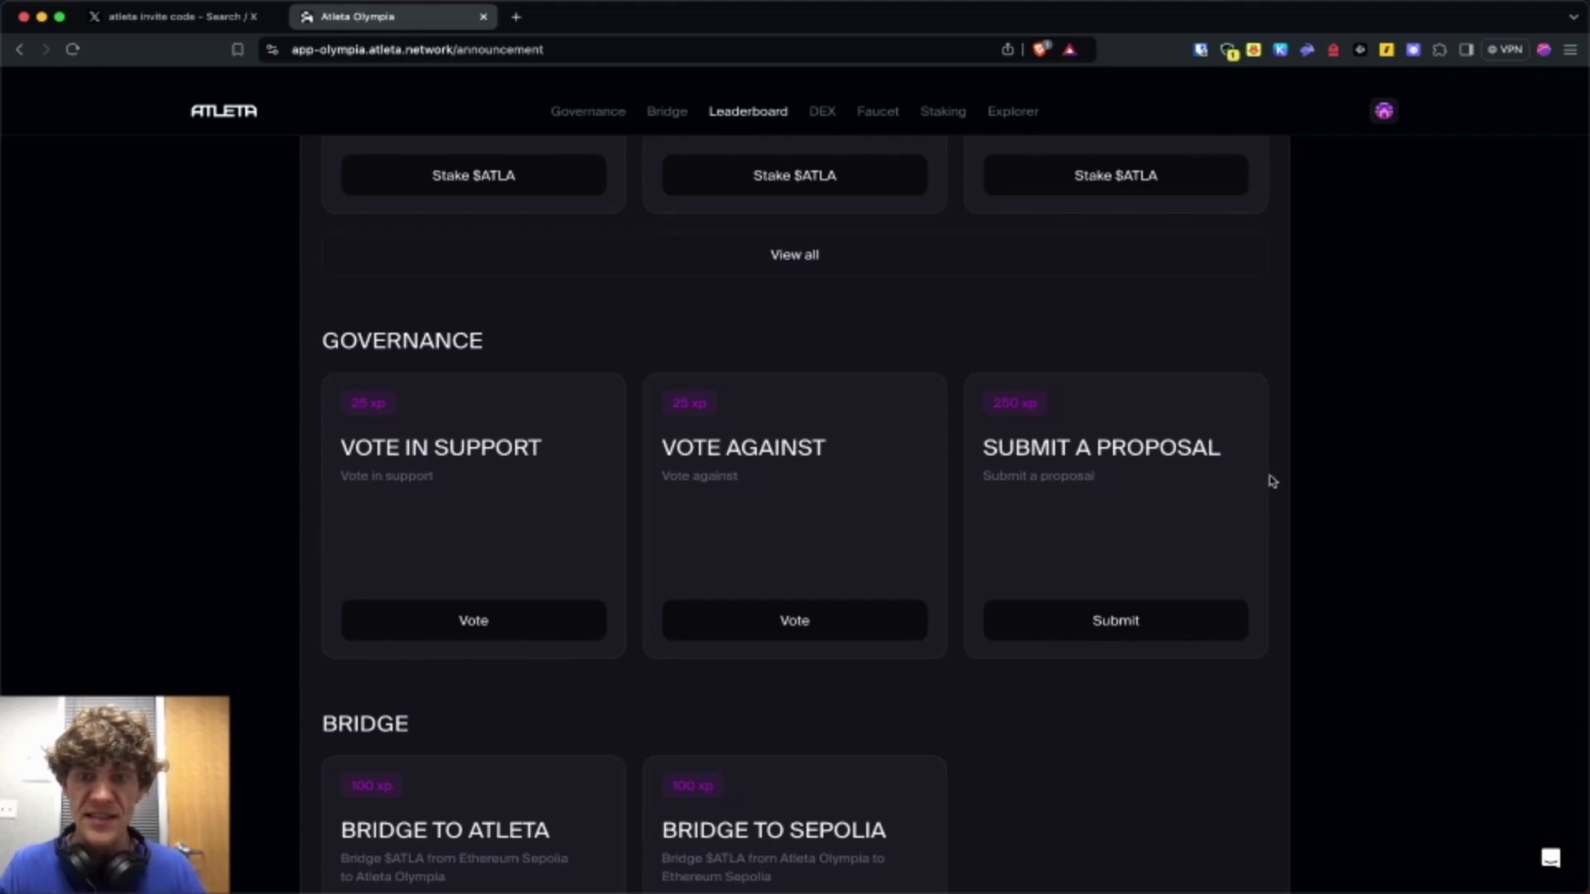
Step: Open Governance, connect the wallet there, and show the full proposals list
left_click(533, 622)
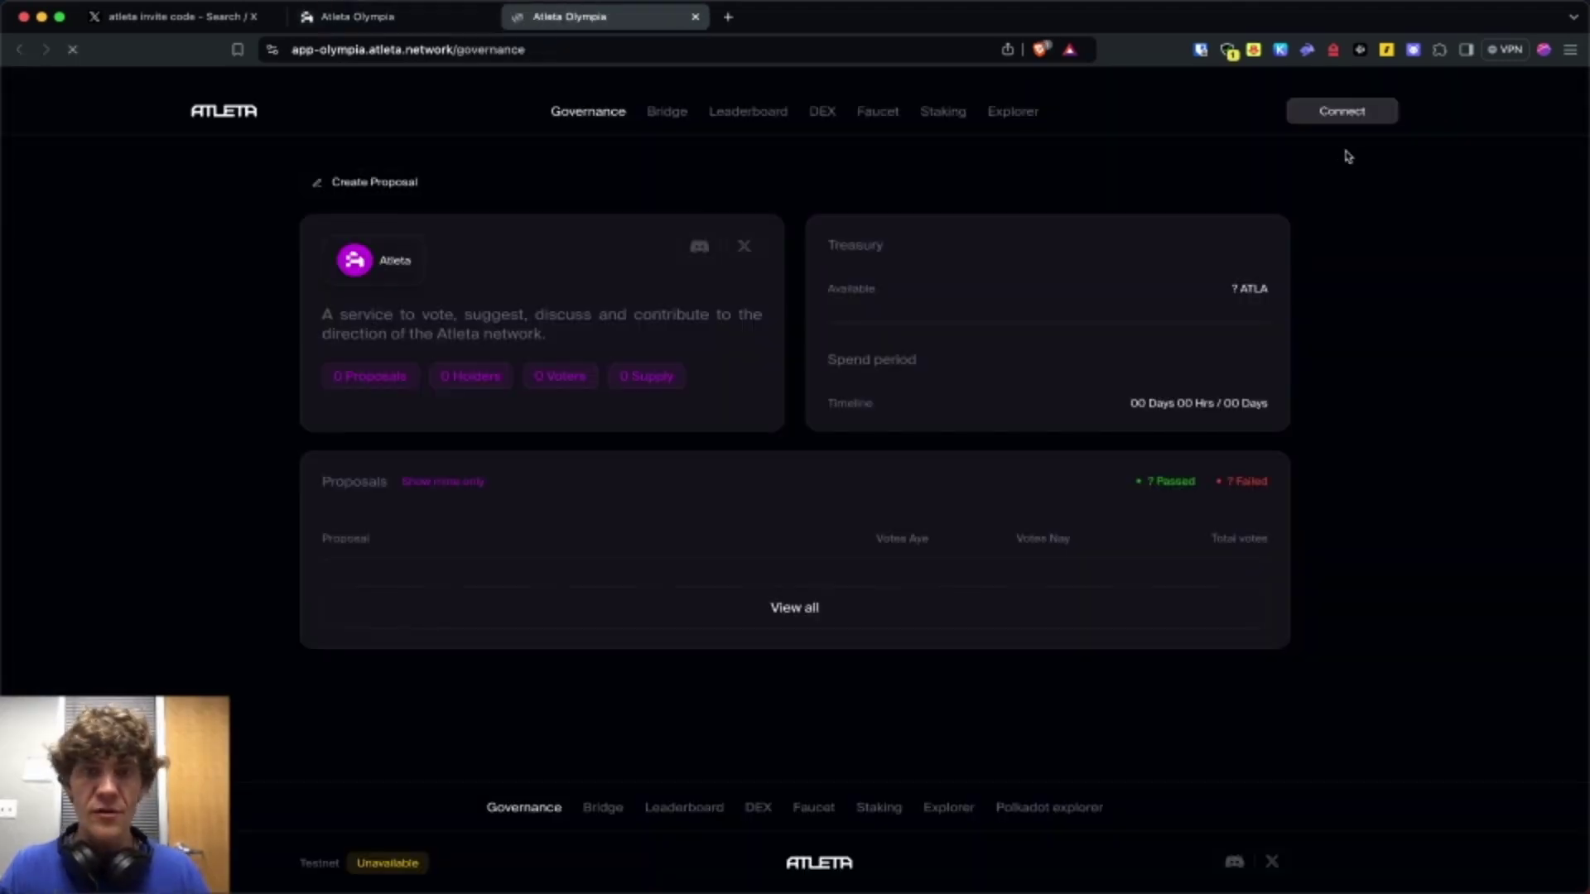
left_click(1323, 110)
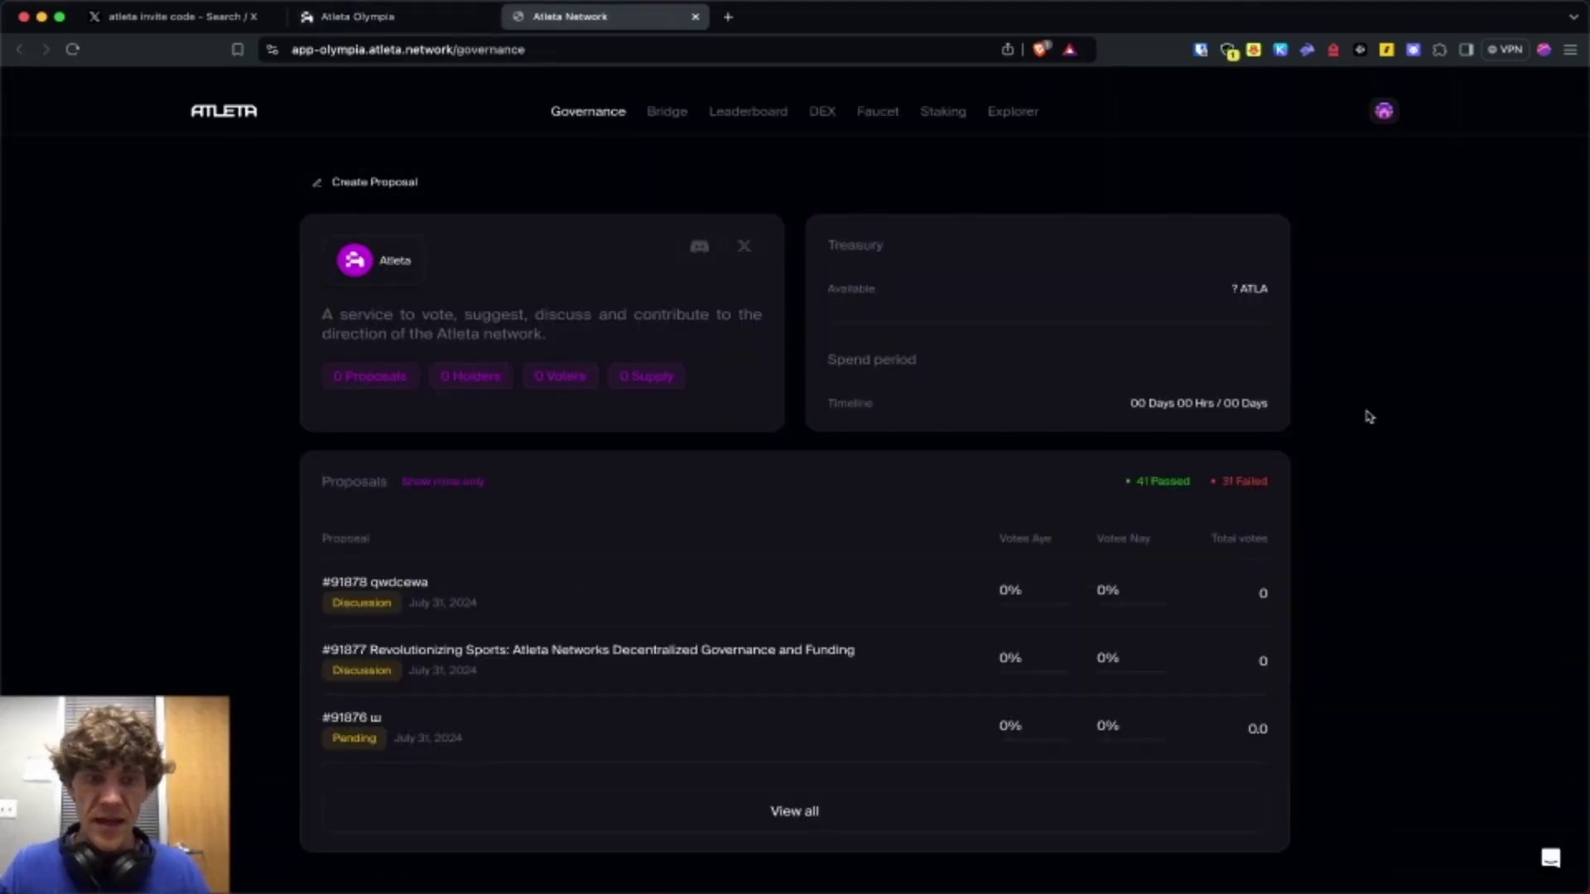
scroll(636, 525, "down", 1)
scroll(662, 580, "down", 1)
left_click(819, 695)
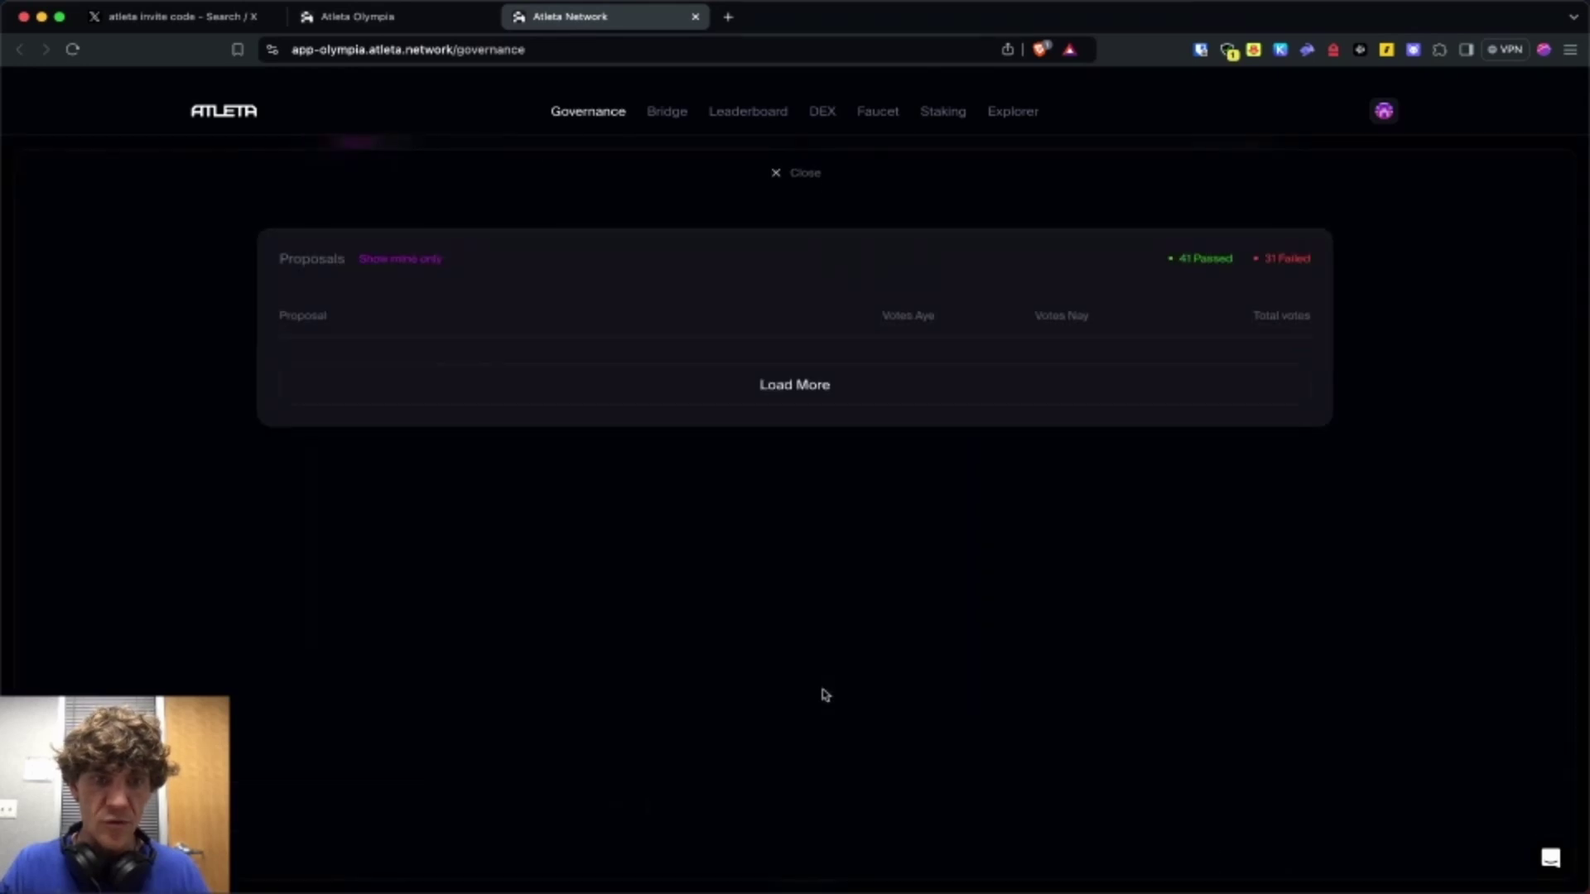
scroll(434, 328, "down", 3)
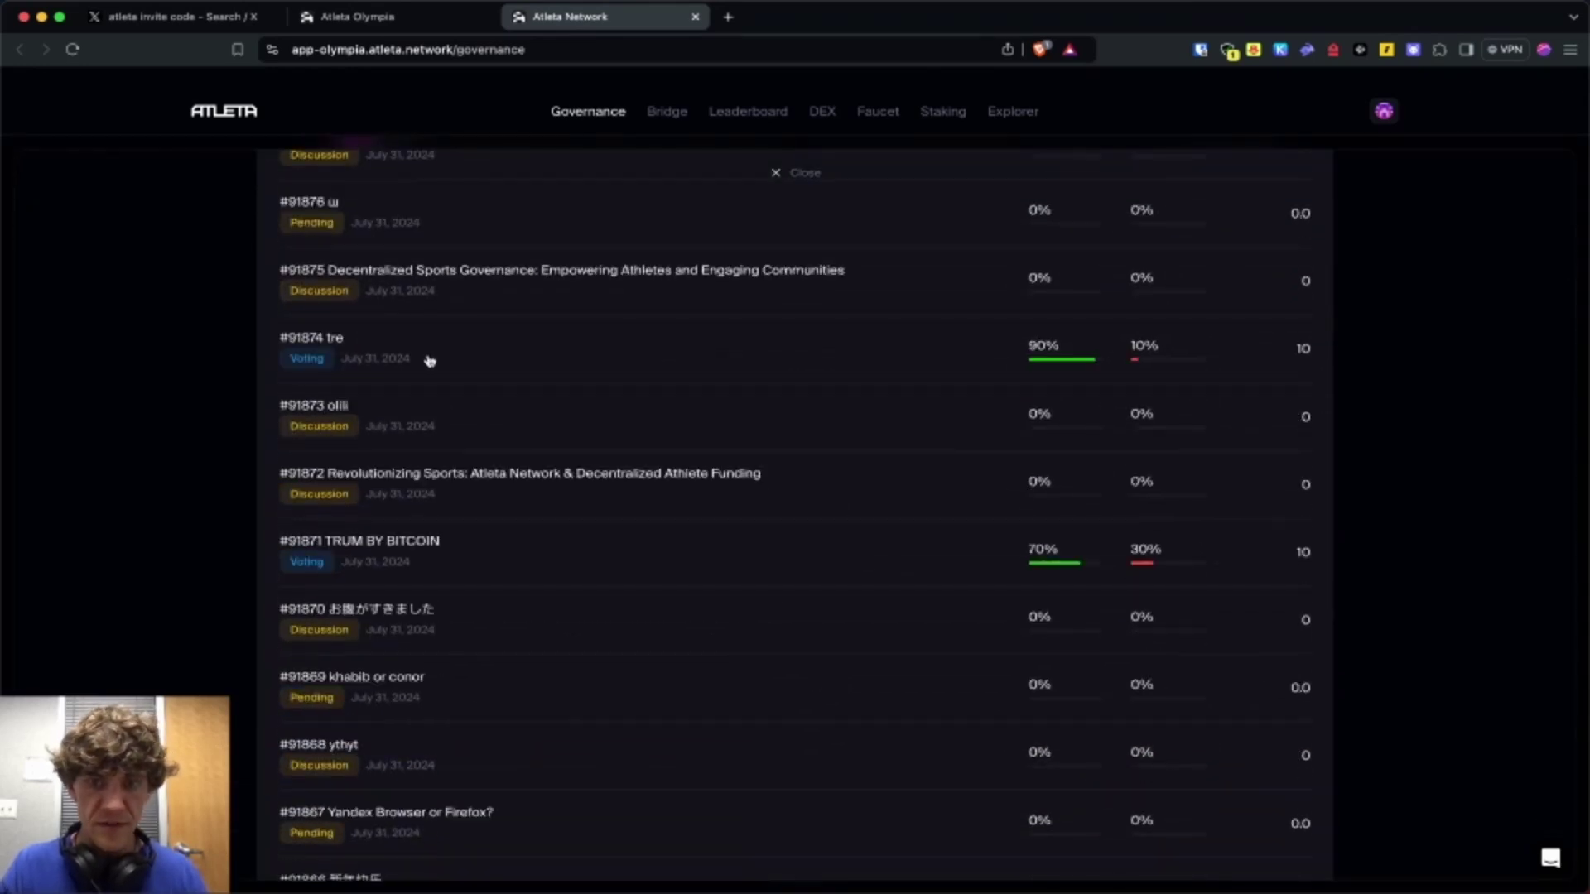
Step: Vote in favour of proposal #91874 and return to the proposals list
left_click(430, 361)
left_click(1118, 576)
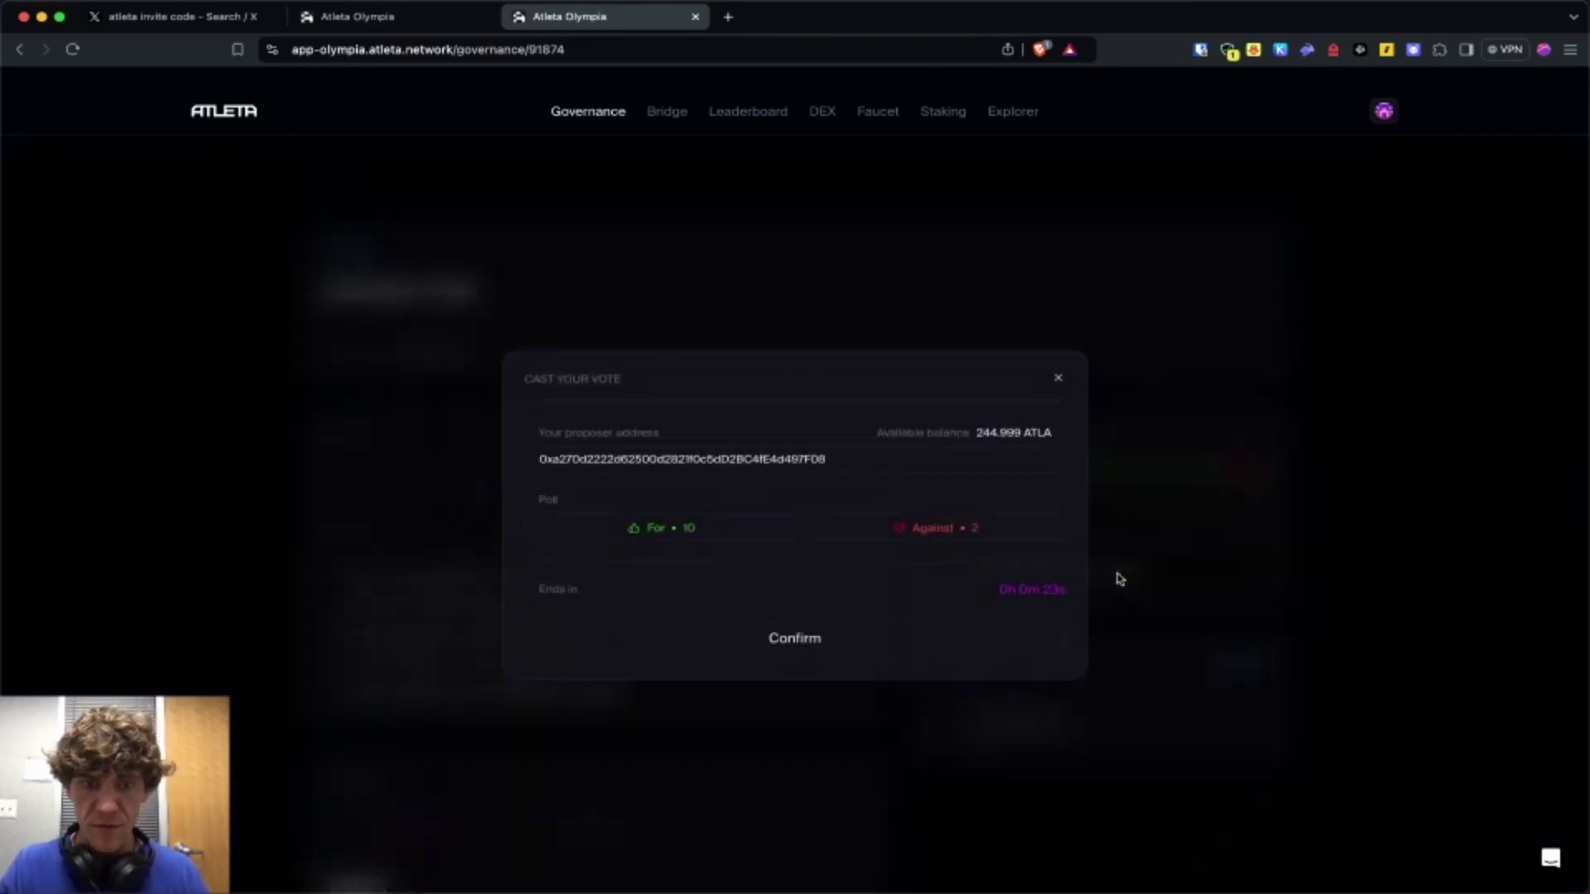
left_click(746, 539)
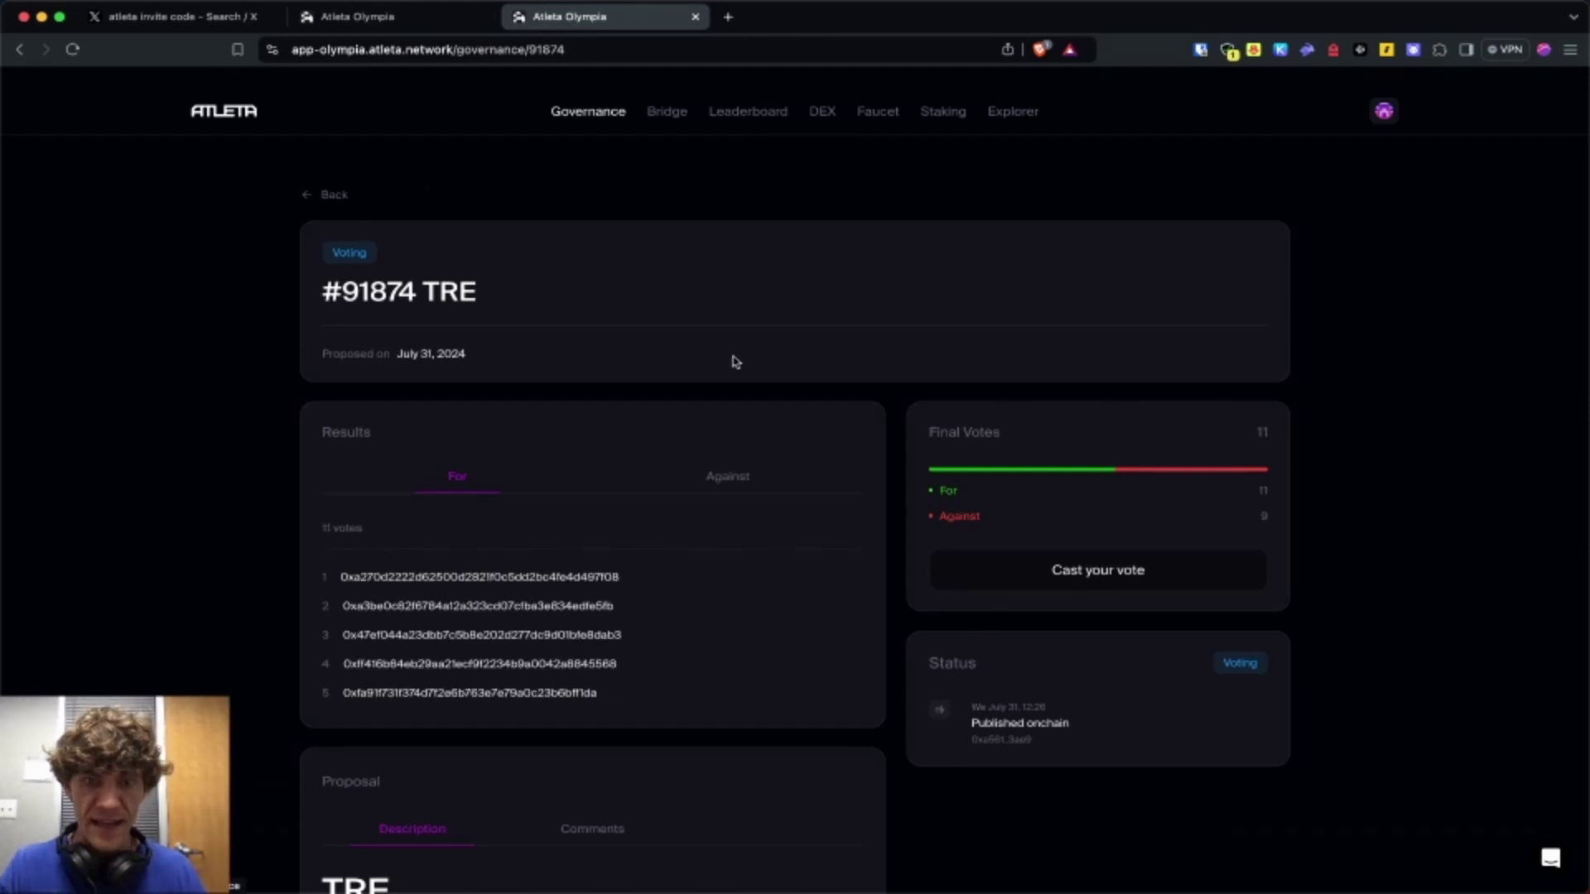
key("super+bracketleft")
Step: Vote against proposal #91871 TRUM BY BITCOIN and return to Governance
left_click(620, 589)
left_click(1089, 580)
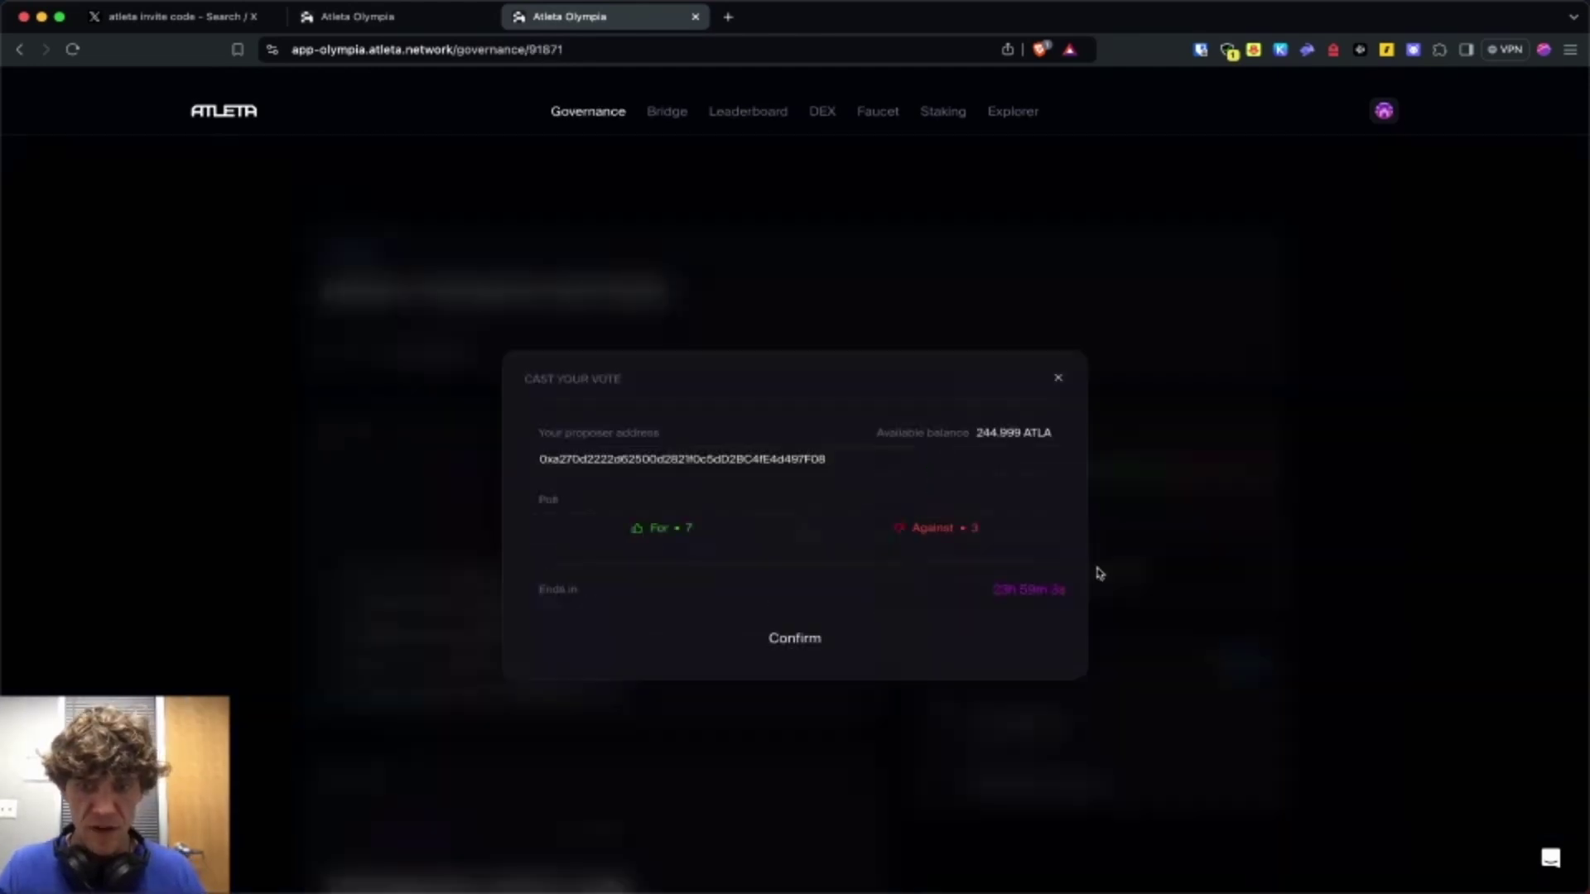
left_click(852, 654)
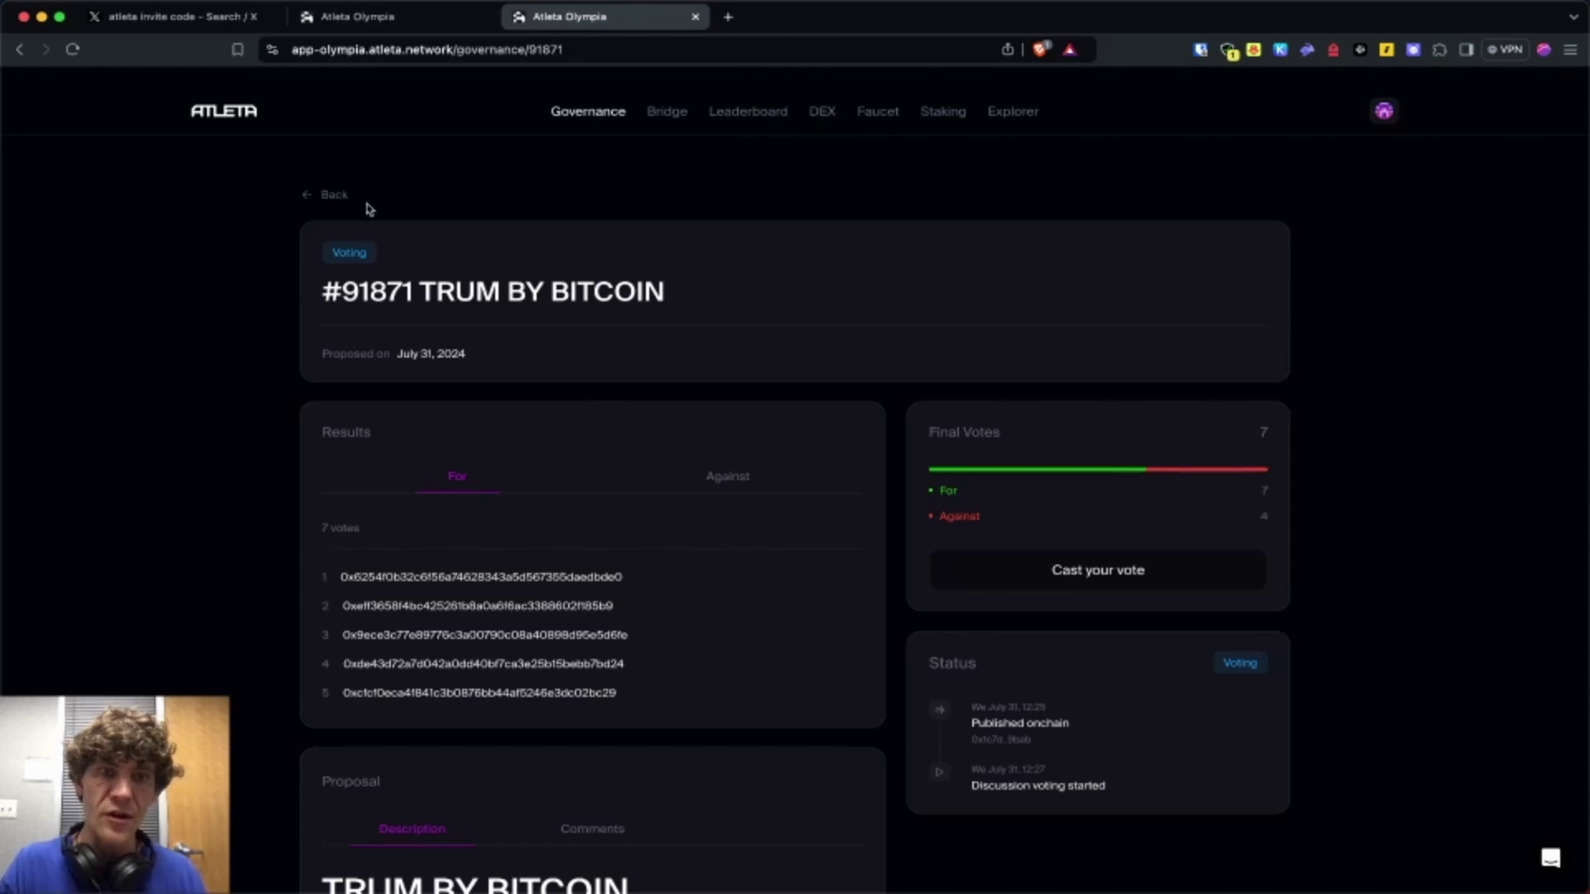
left_click(331, 193)
Step: Reopen the full proposals list and scroll through it back to the top
left_click(820, 692)
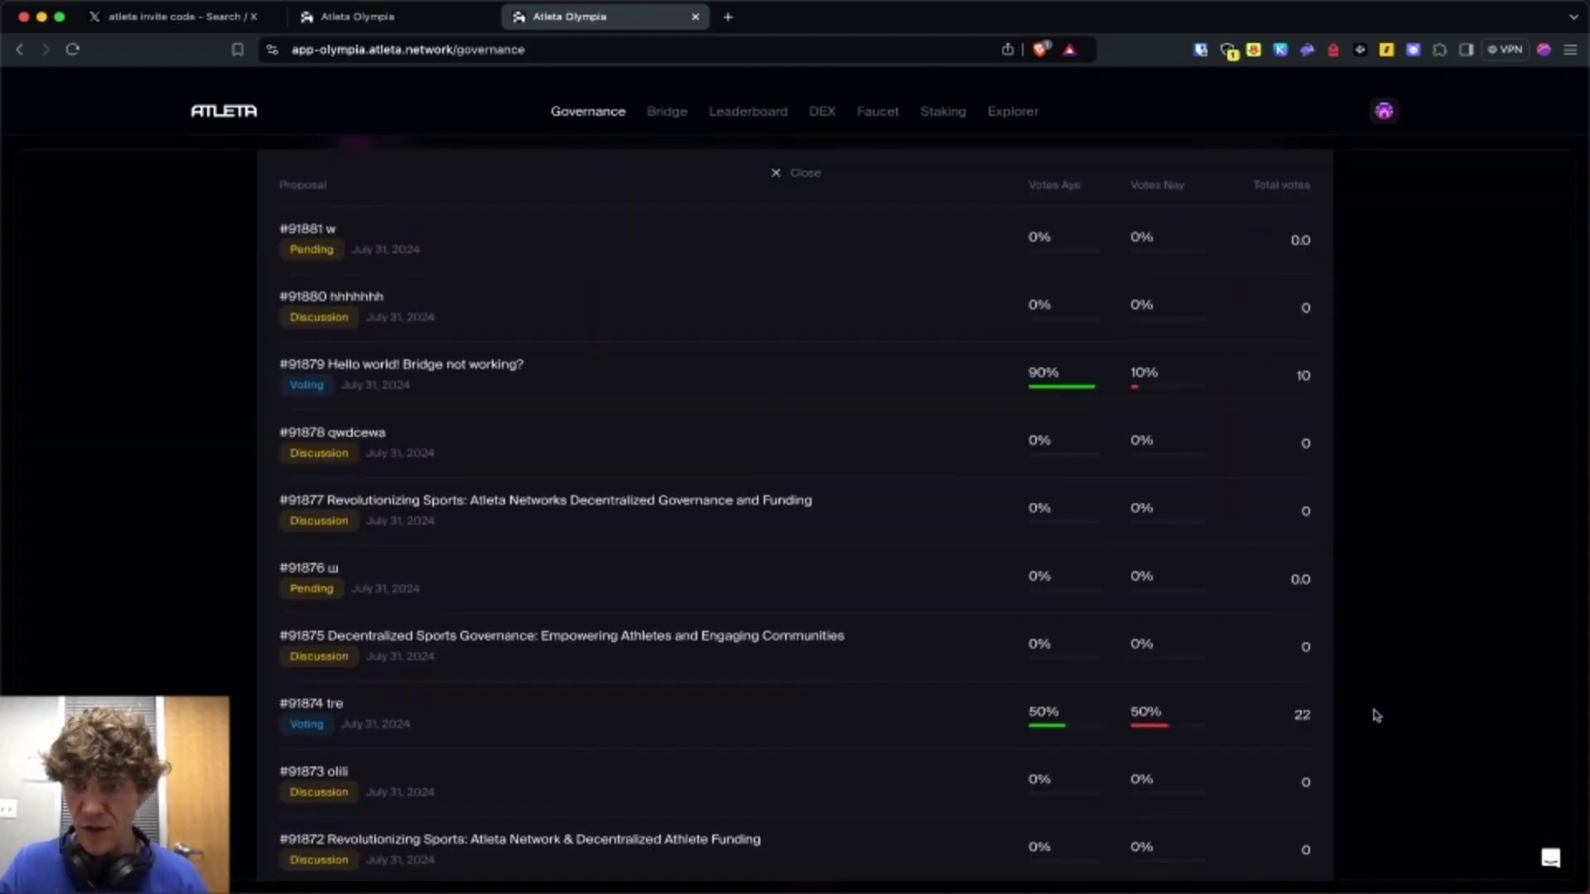
scroll(1405, 505, "down", 3)
scroll(1405, 505, "up", 1)
scroll(1405, 505, "up", 5)
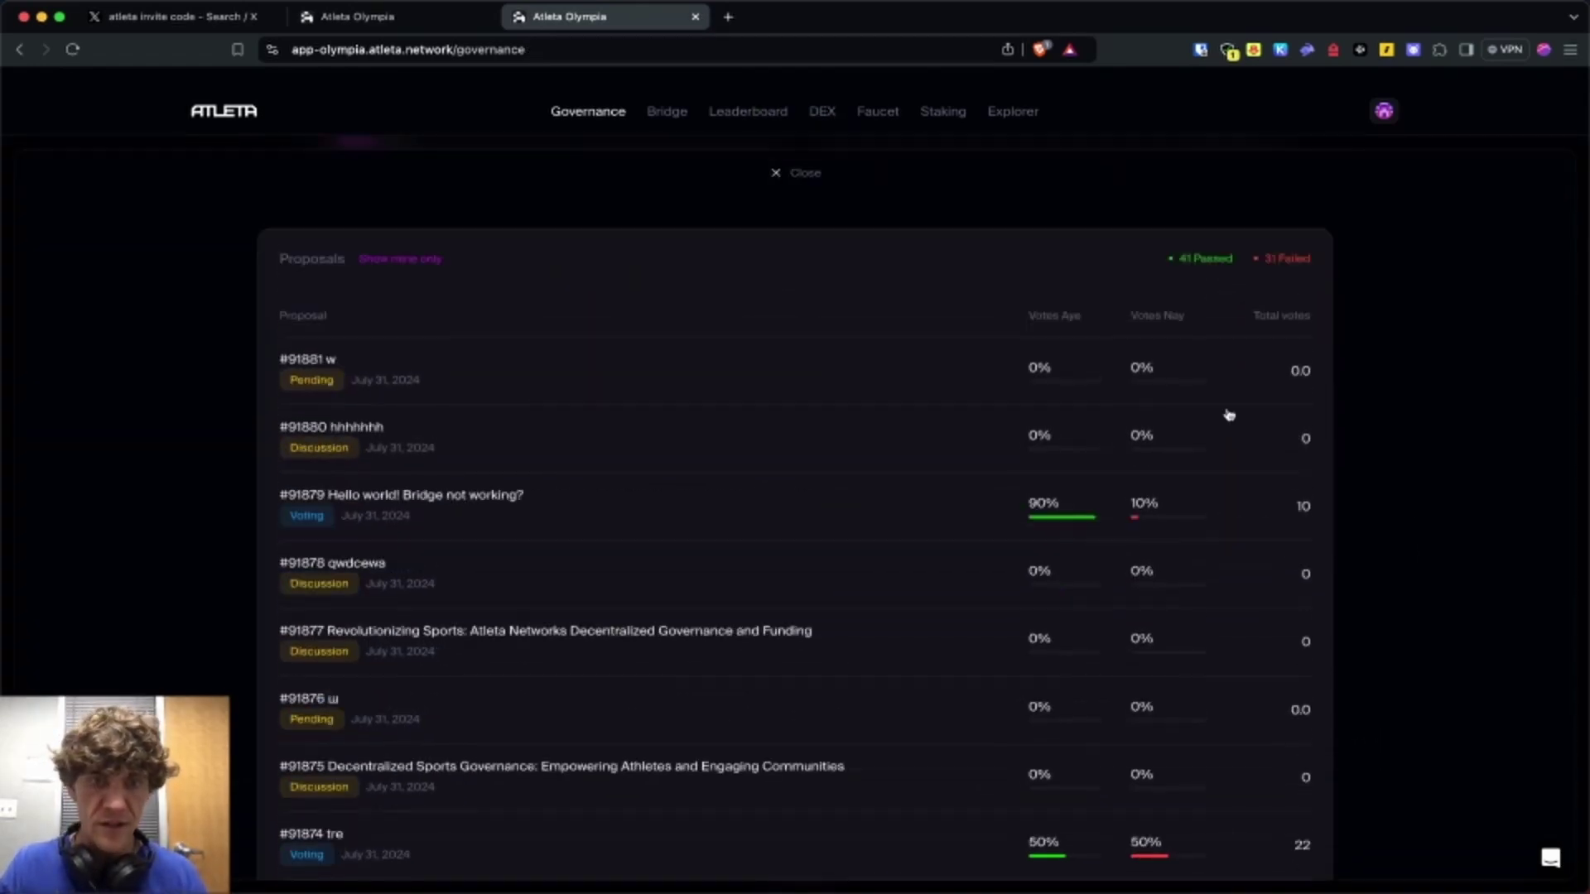
Step: Close the proposals list and browse the Discussion post, Referendum and Treasury proposal forms
left_click(798, 176)
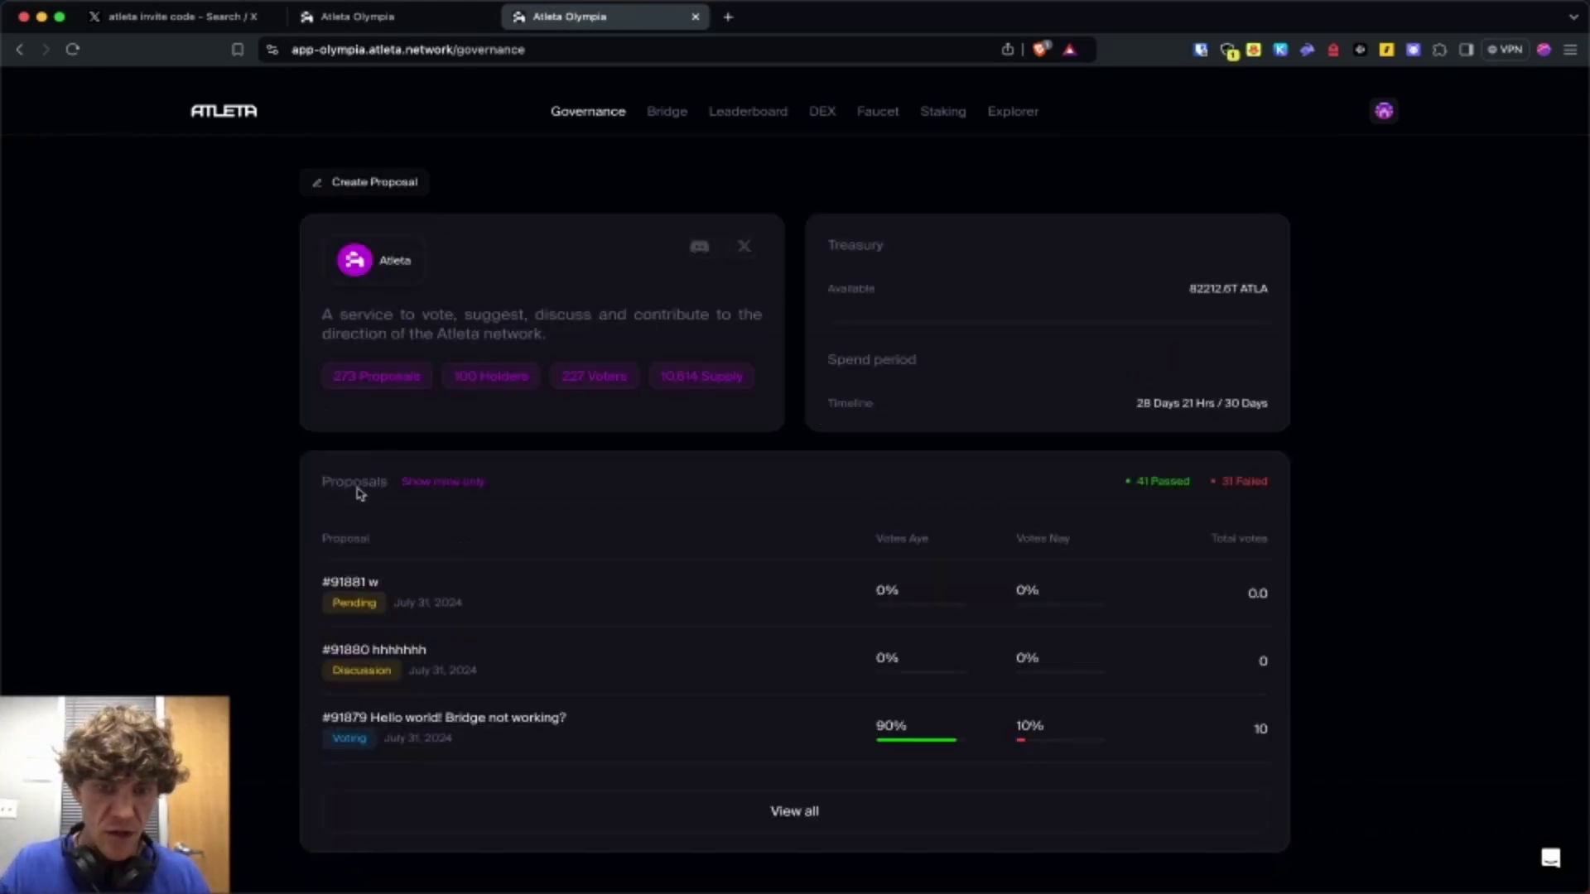
left_click(380, 183)
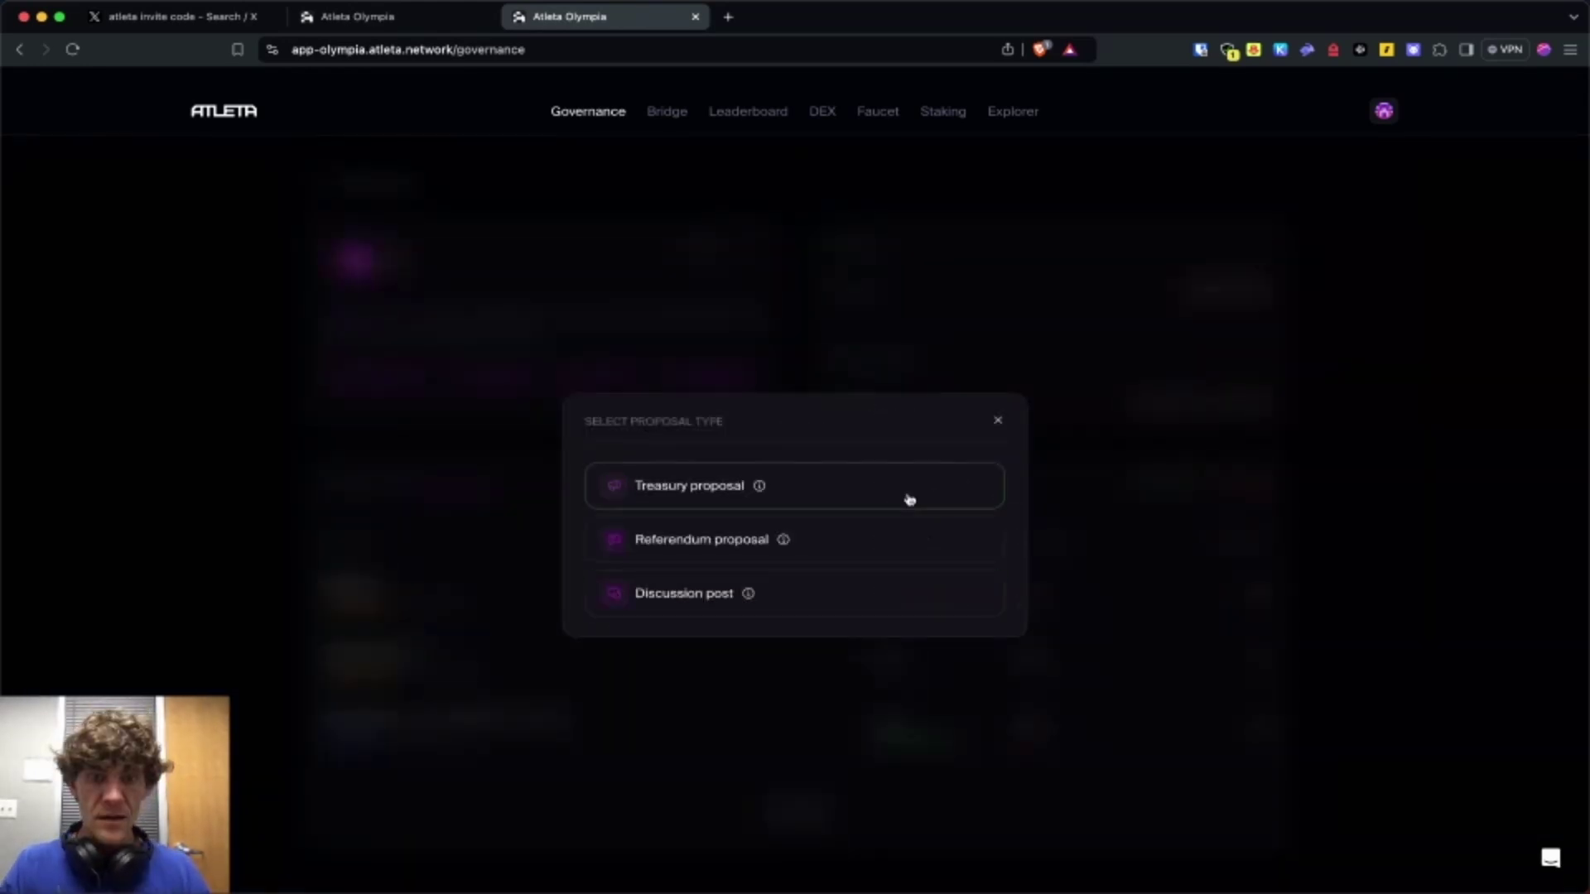
left_click(858, 596)
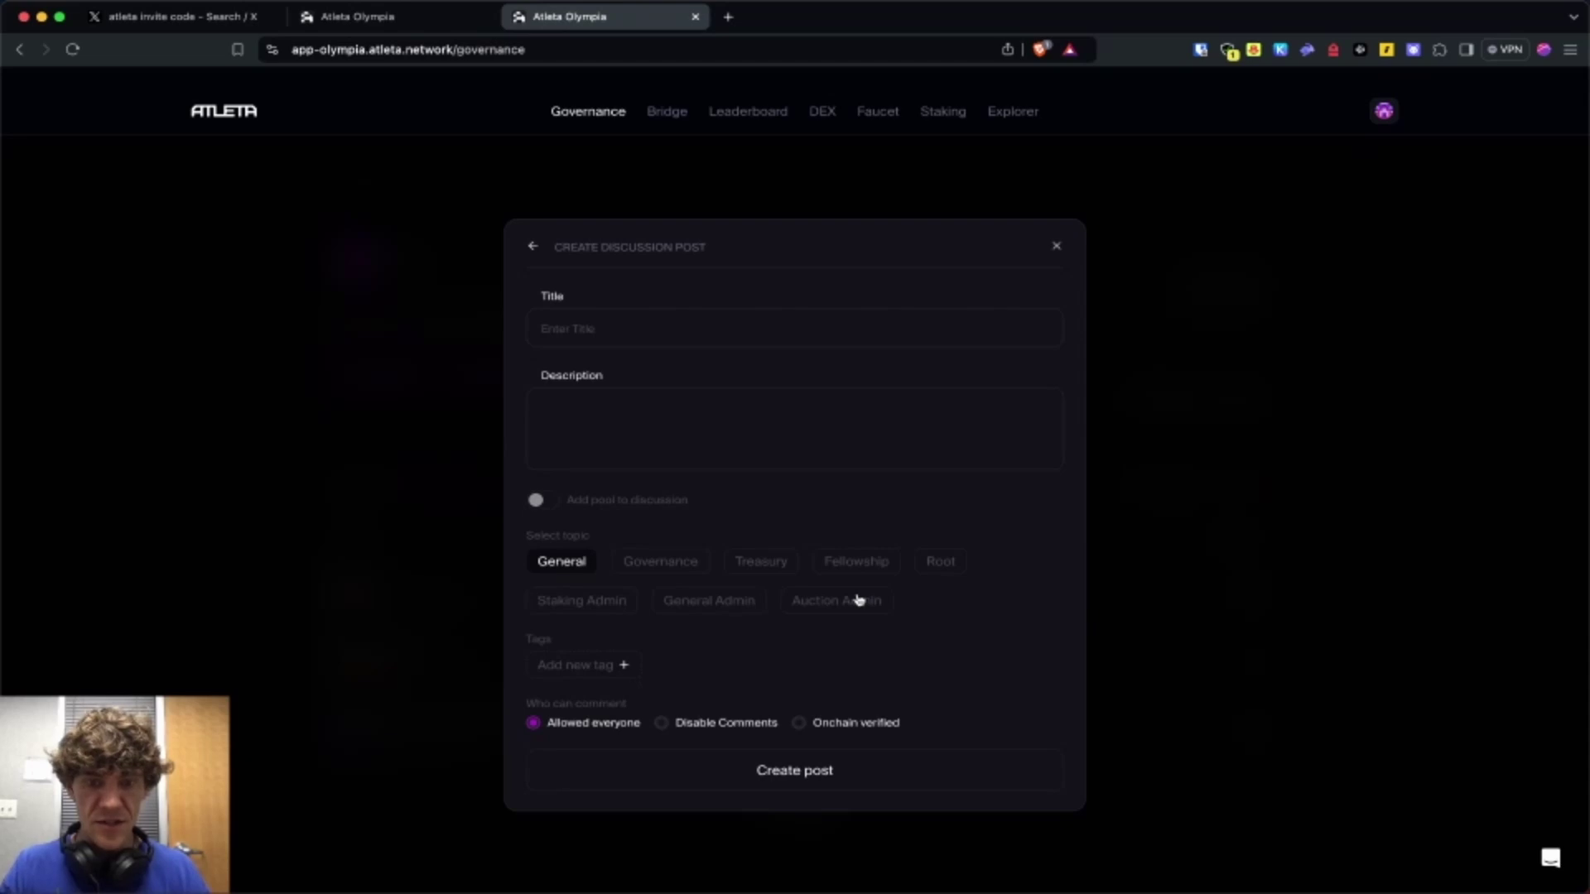
left_click(533, 246)
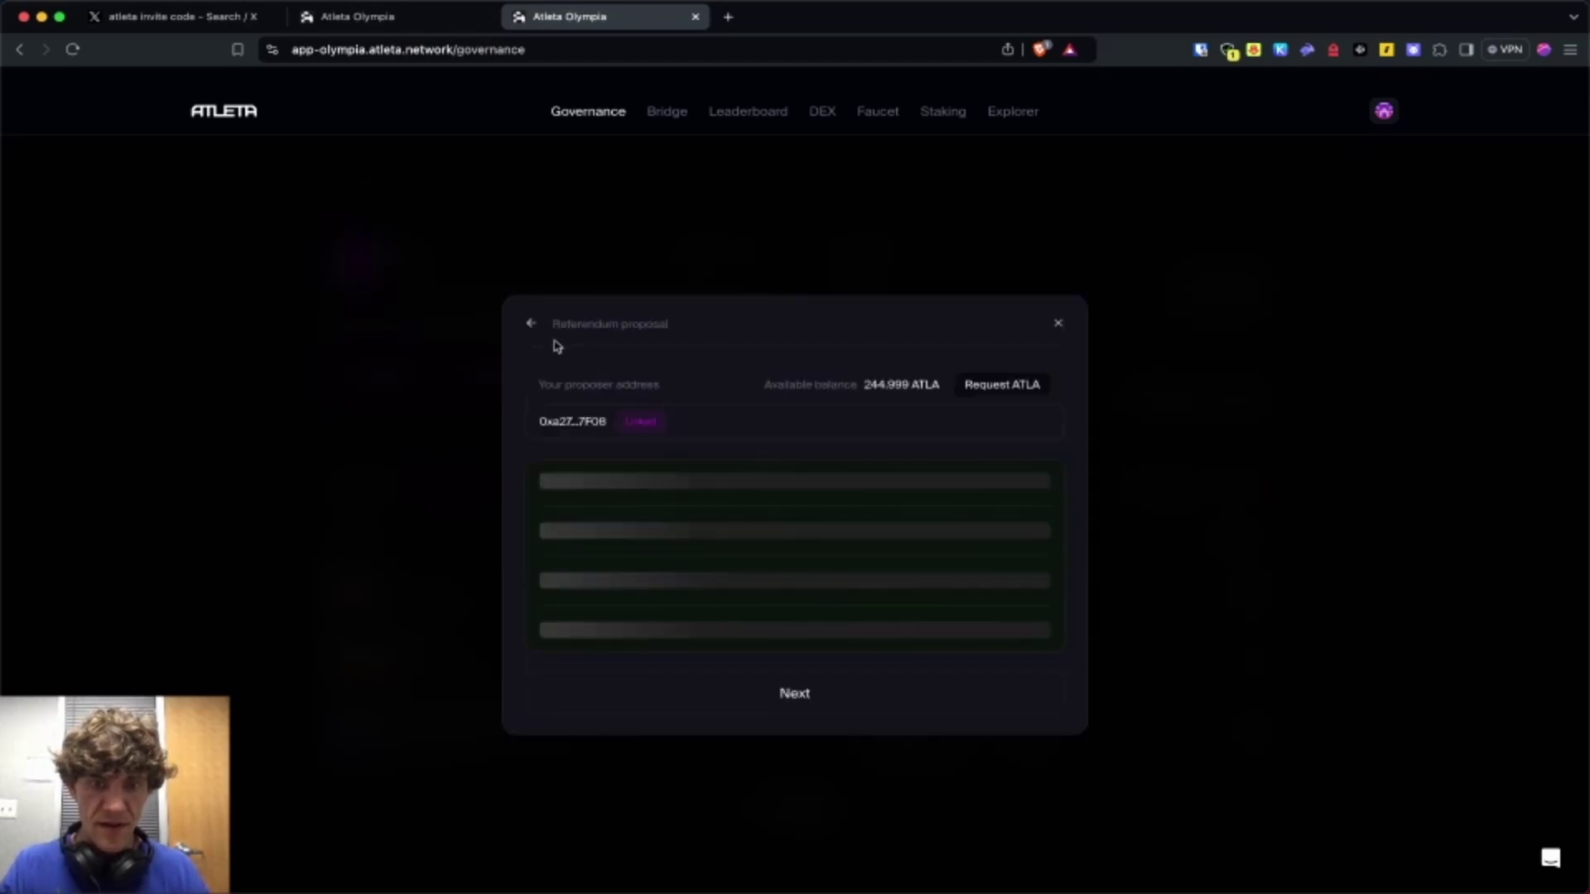
left_click(531, 329)
left_click(756, 486)
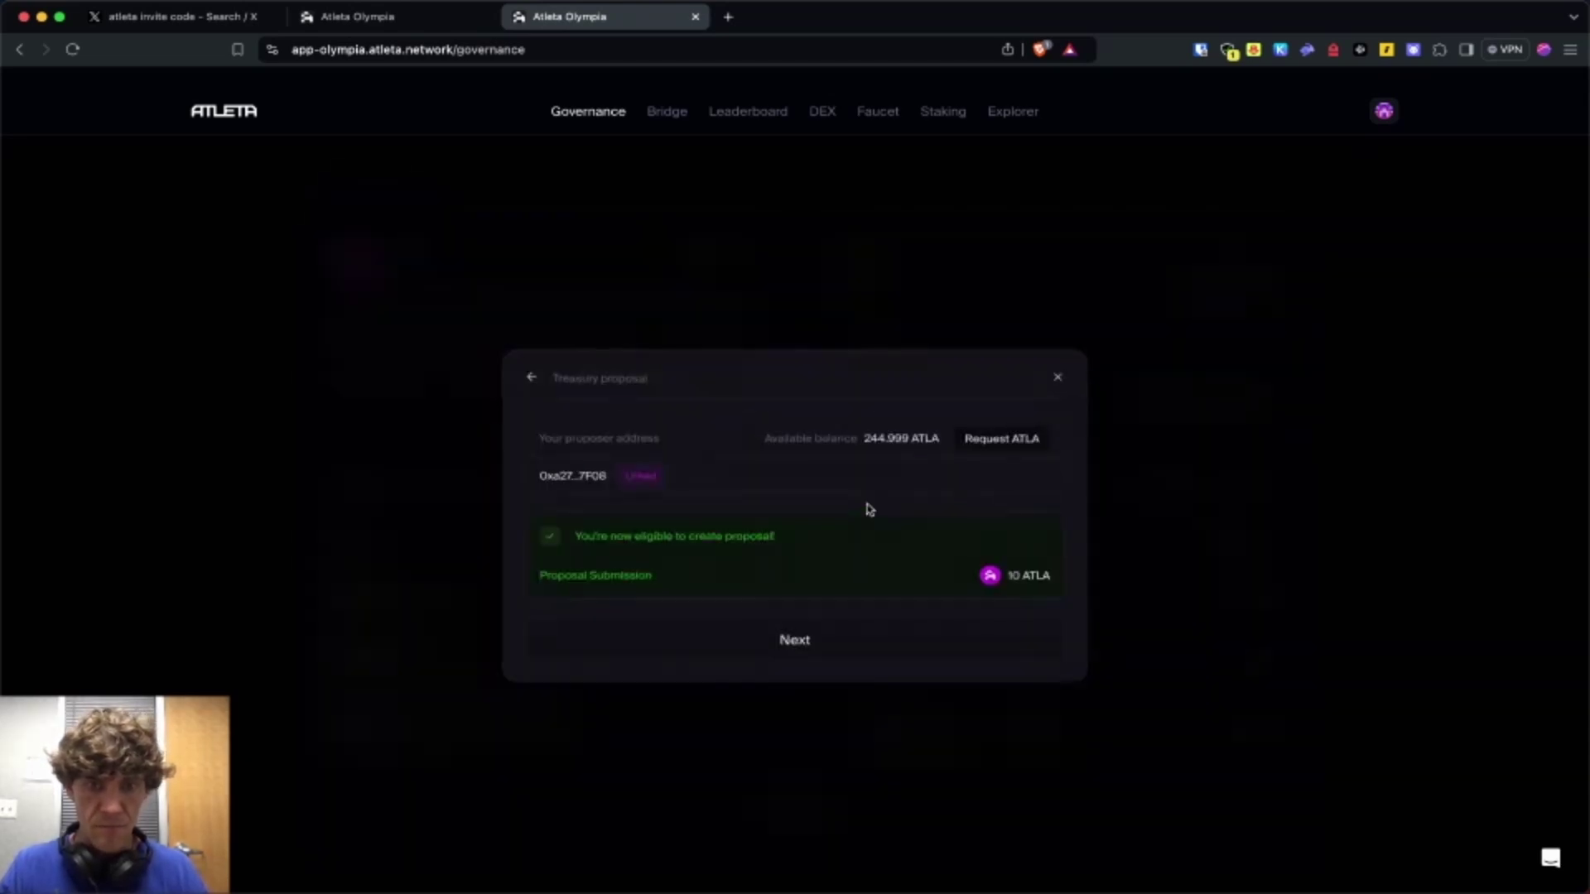
left_click(1058, 376)
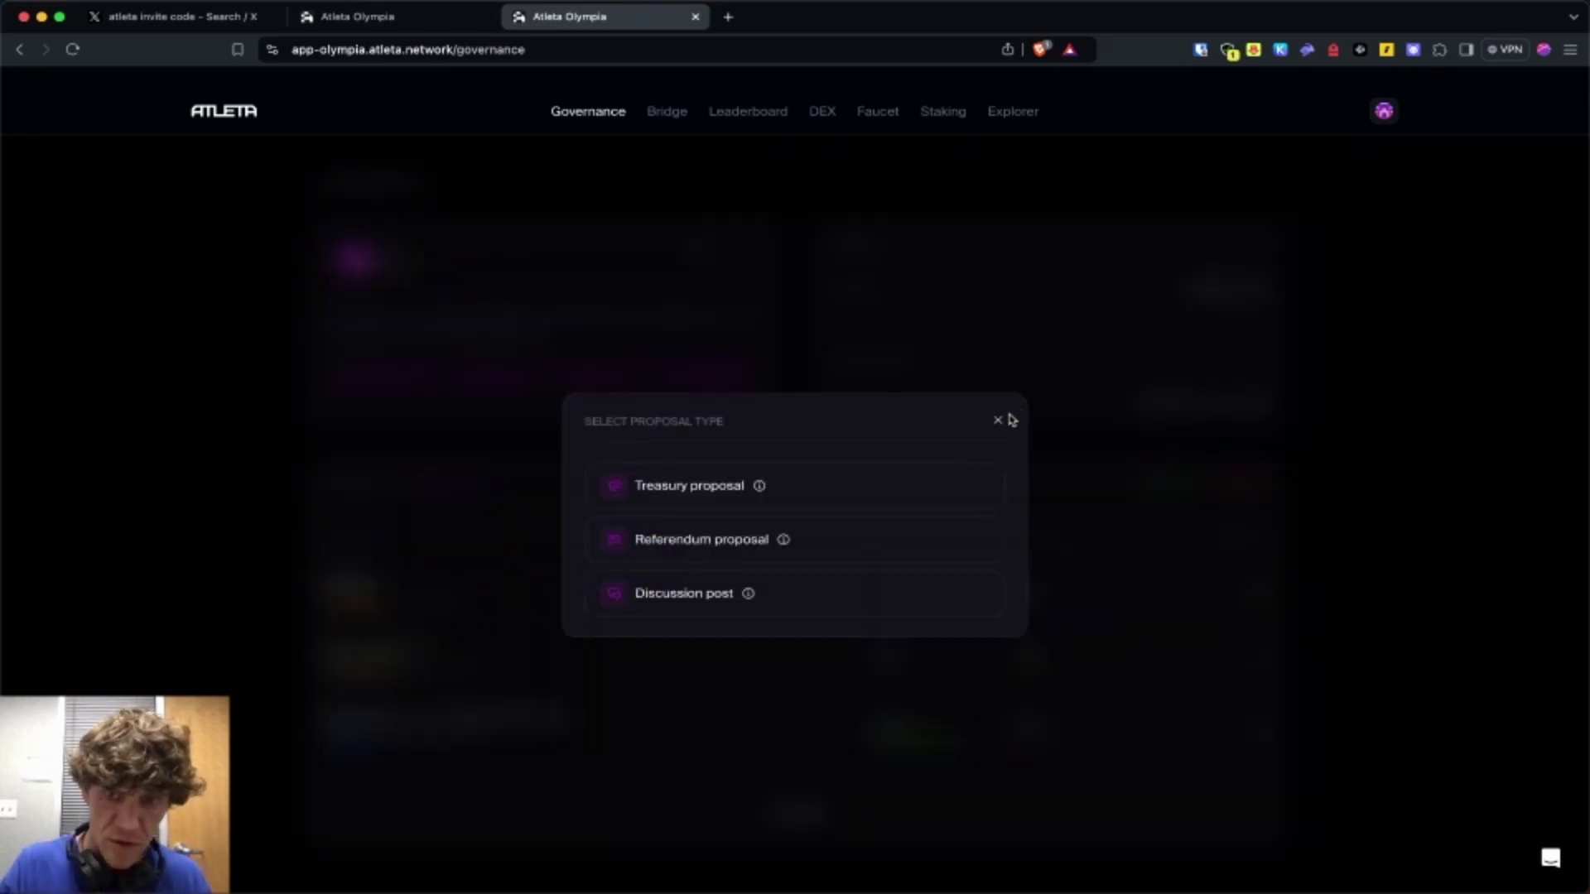
Step: Start a new proposal of the Discussion post type
left_click(1000, 419)
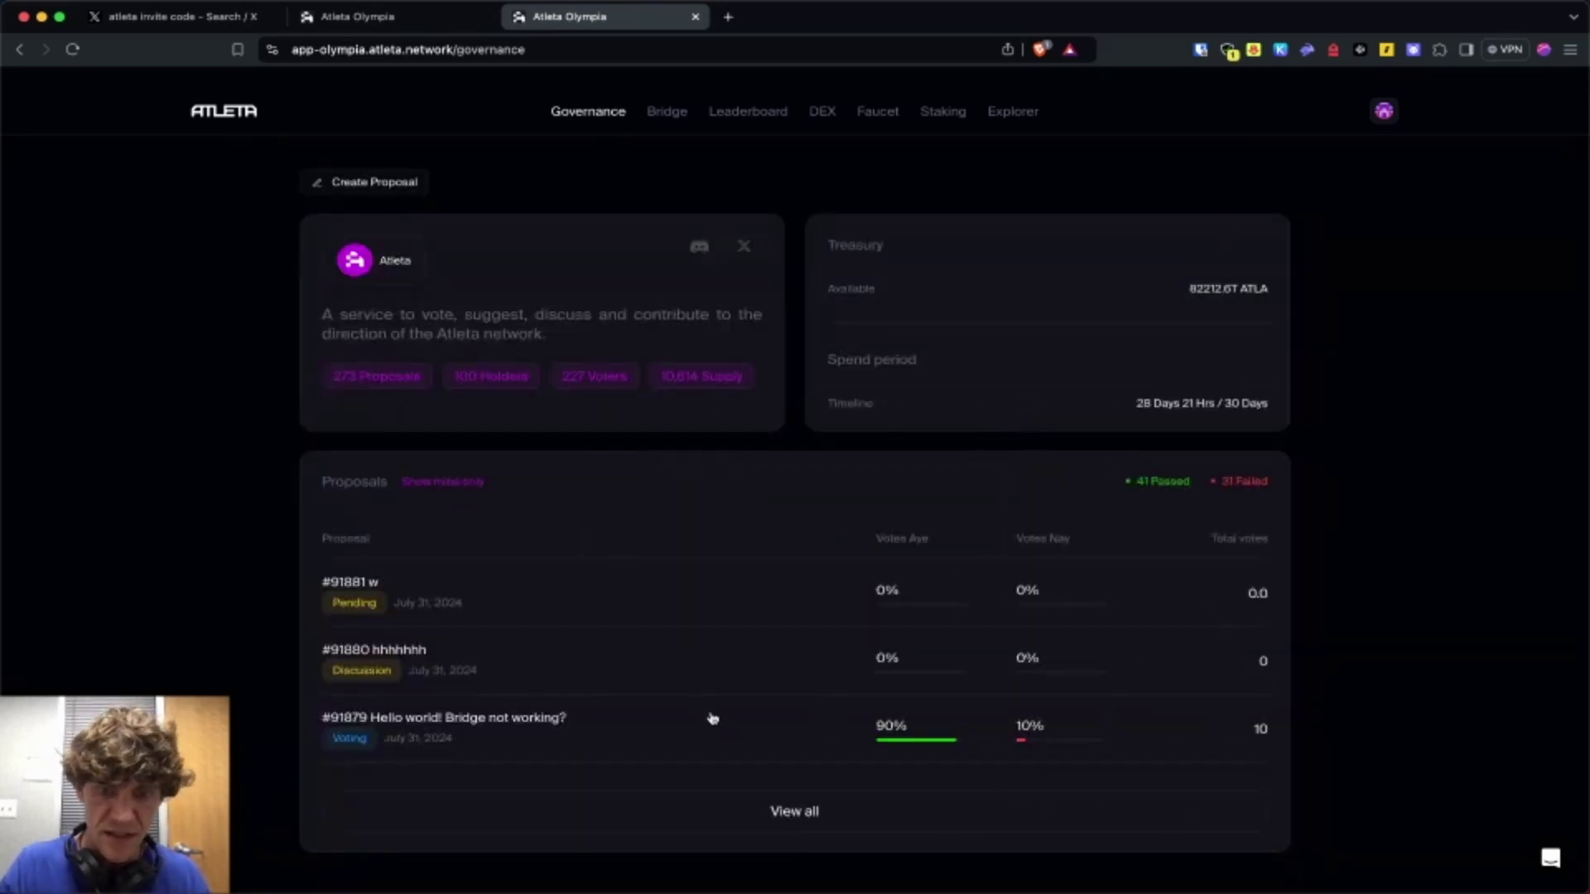
scroll(774, 617, "down", 1)
left_click(364, 142)
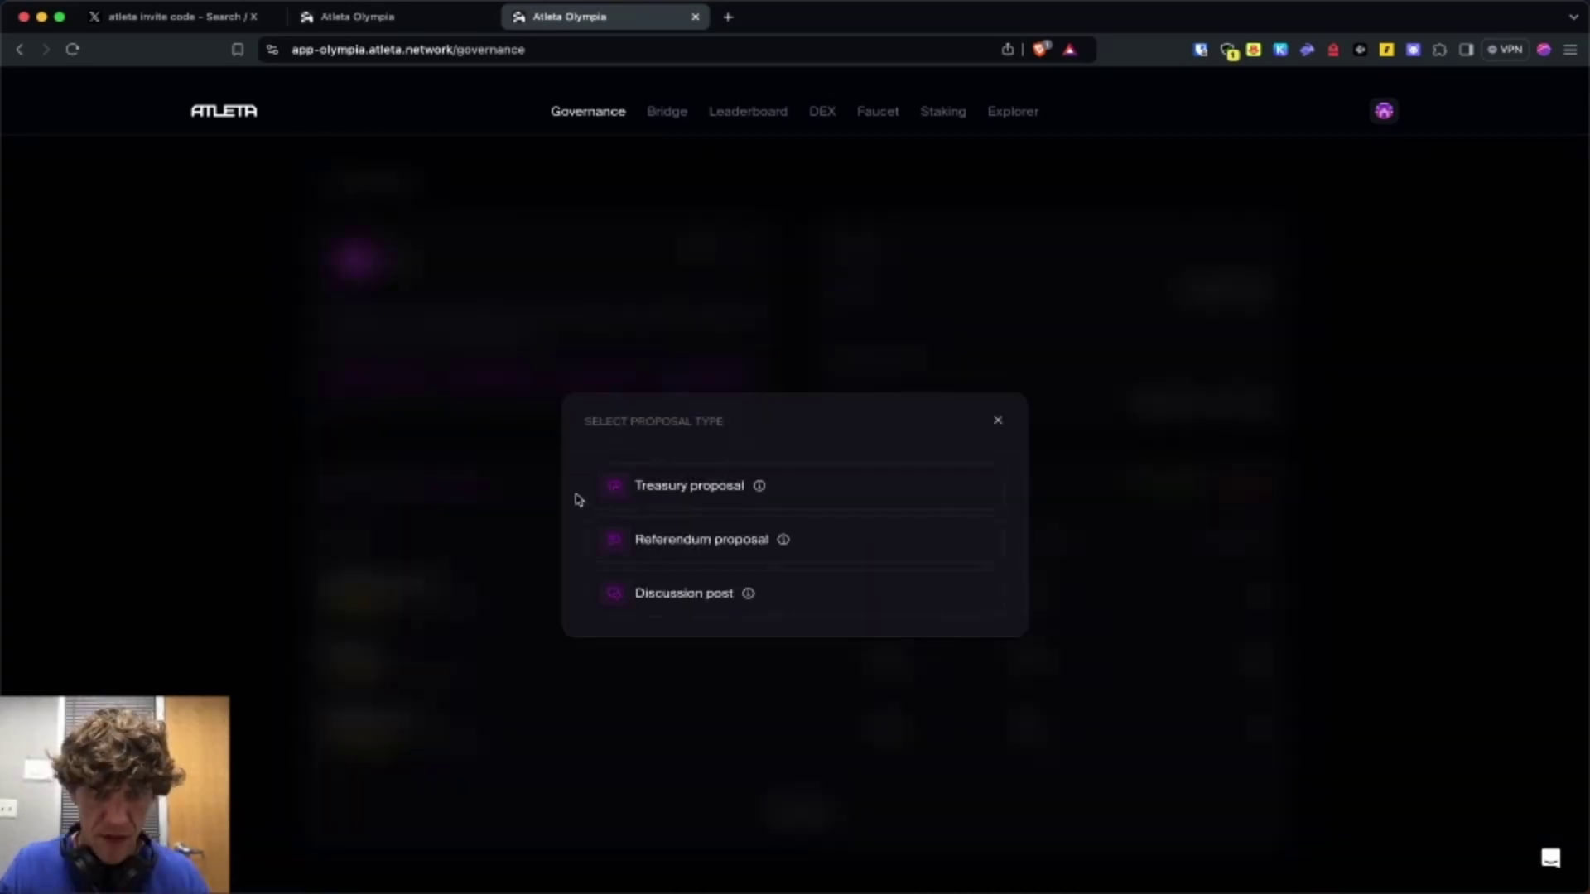
left_click(839, 600)
Step: Title the post 'Testnet experience', add a poll, keep topic General, preview and submit
left_click(675, 312)
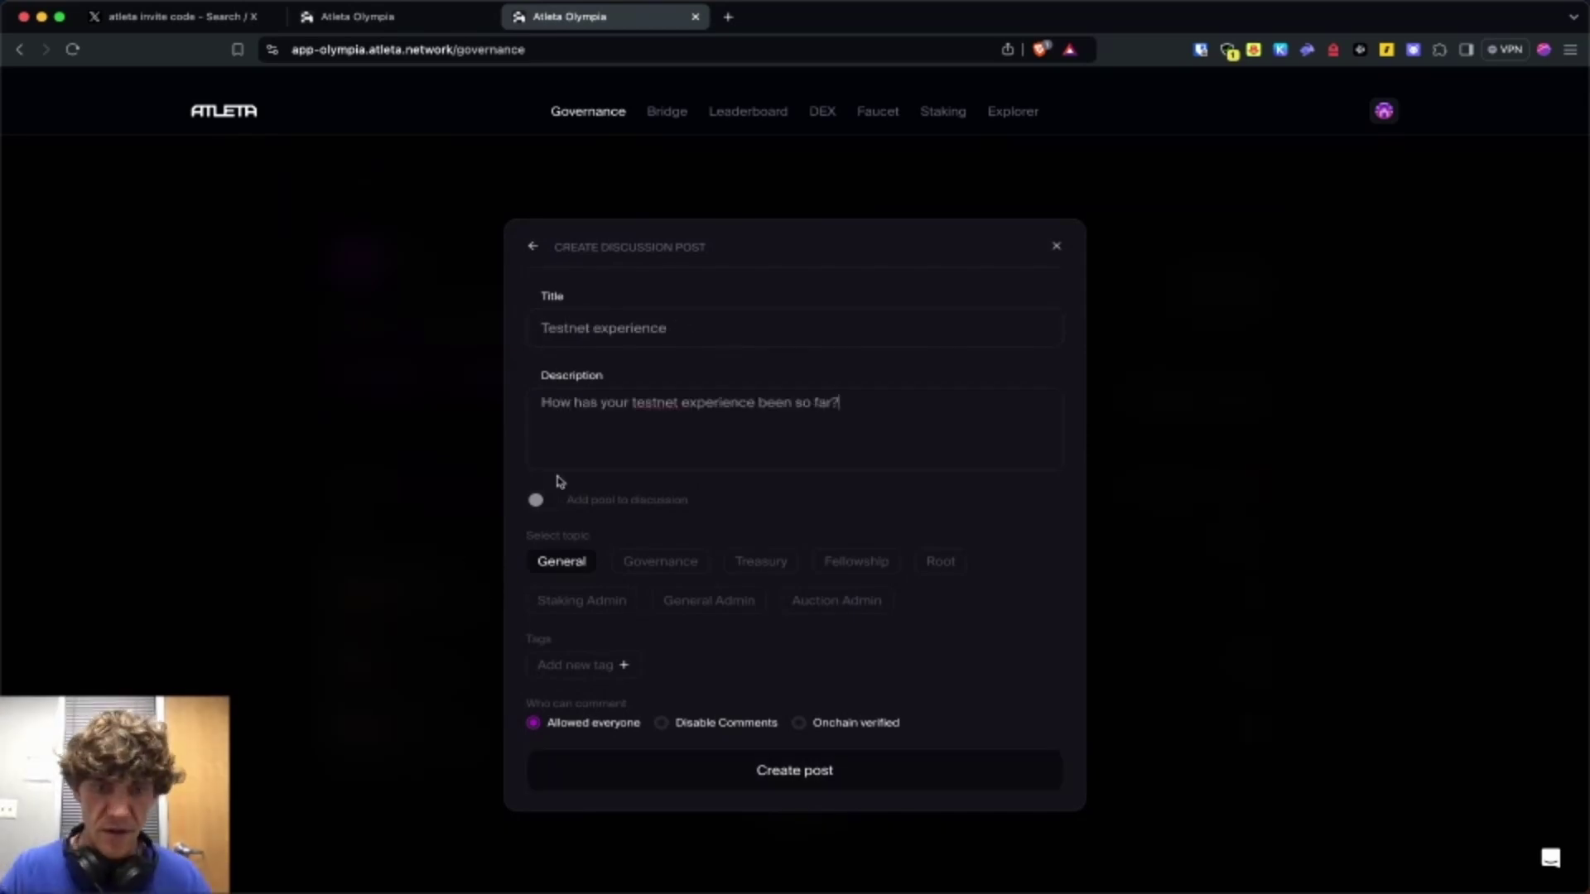
left_click(546, 502)
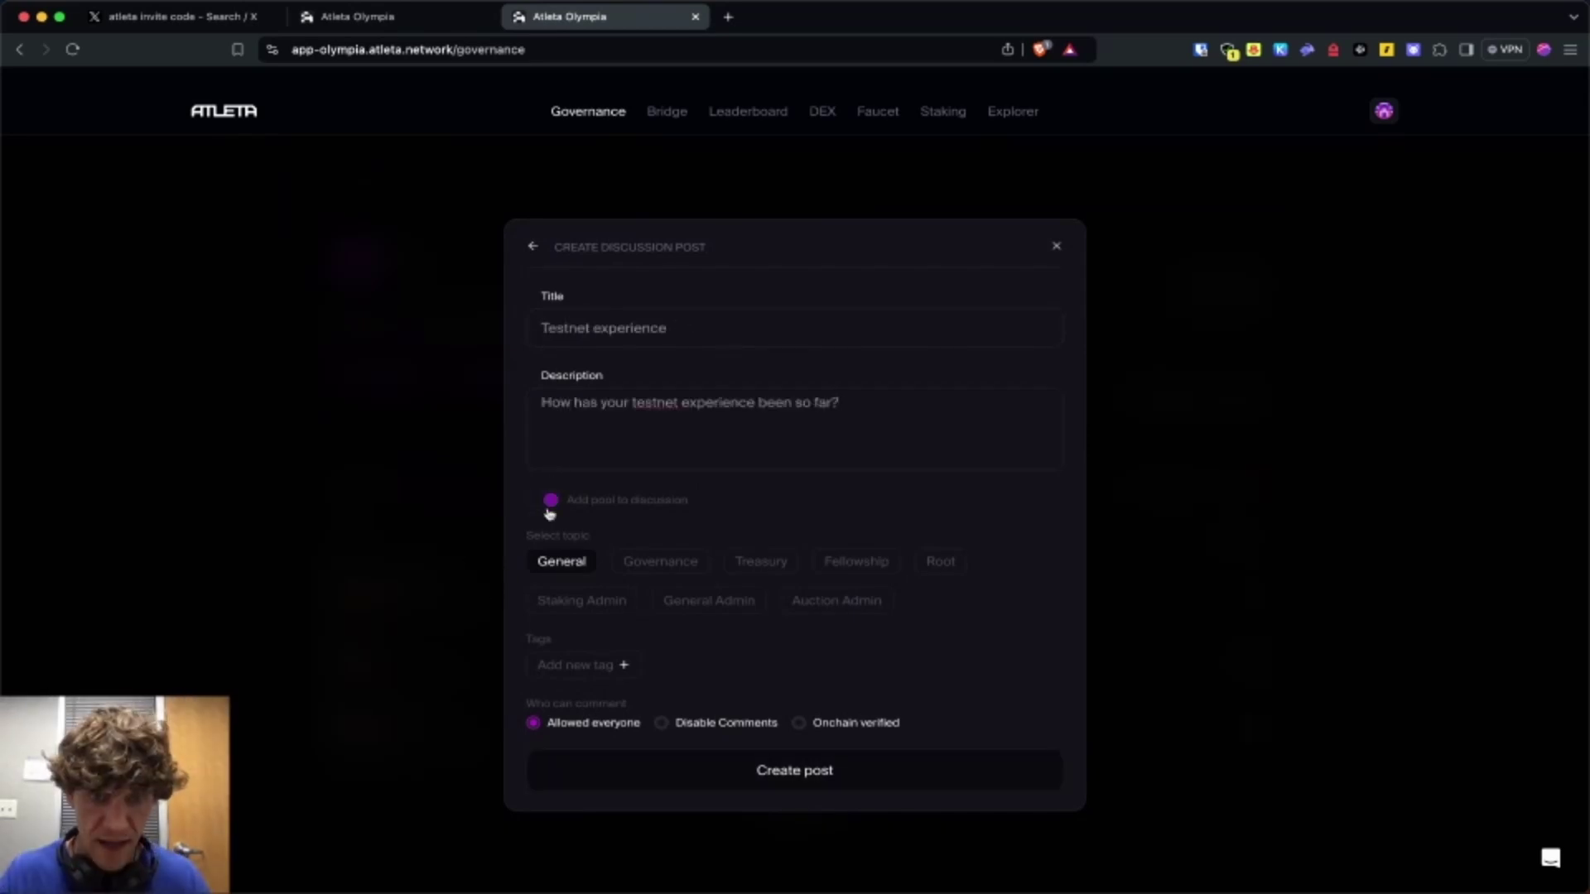
left_click(668, 562)
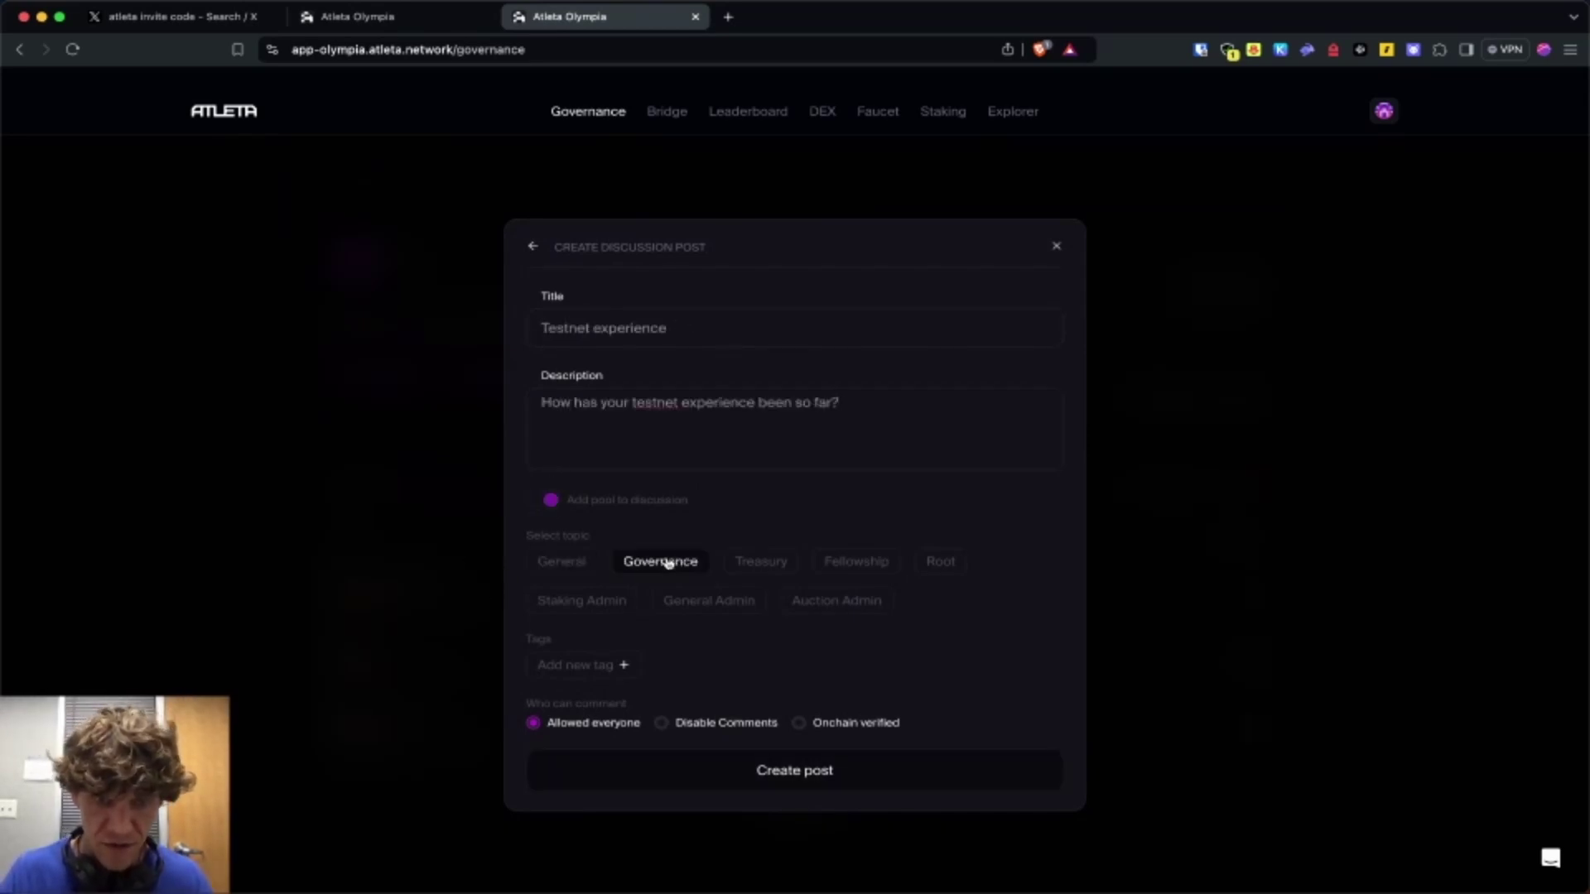
left_click(595, 566)
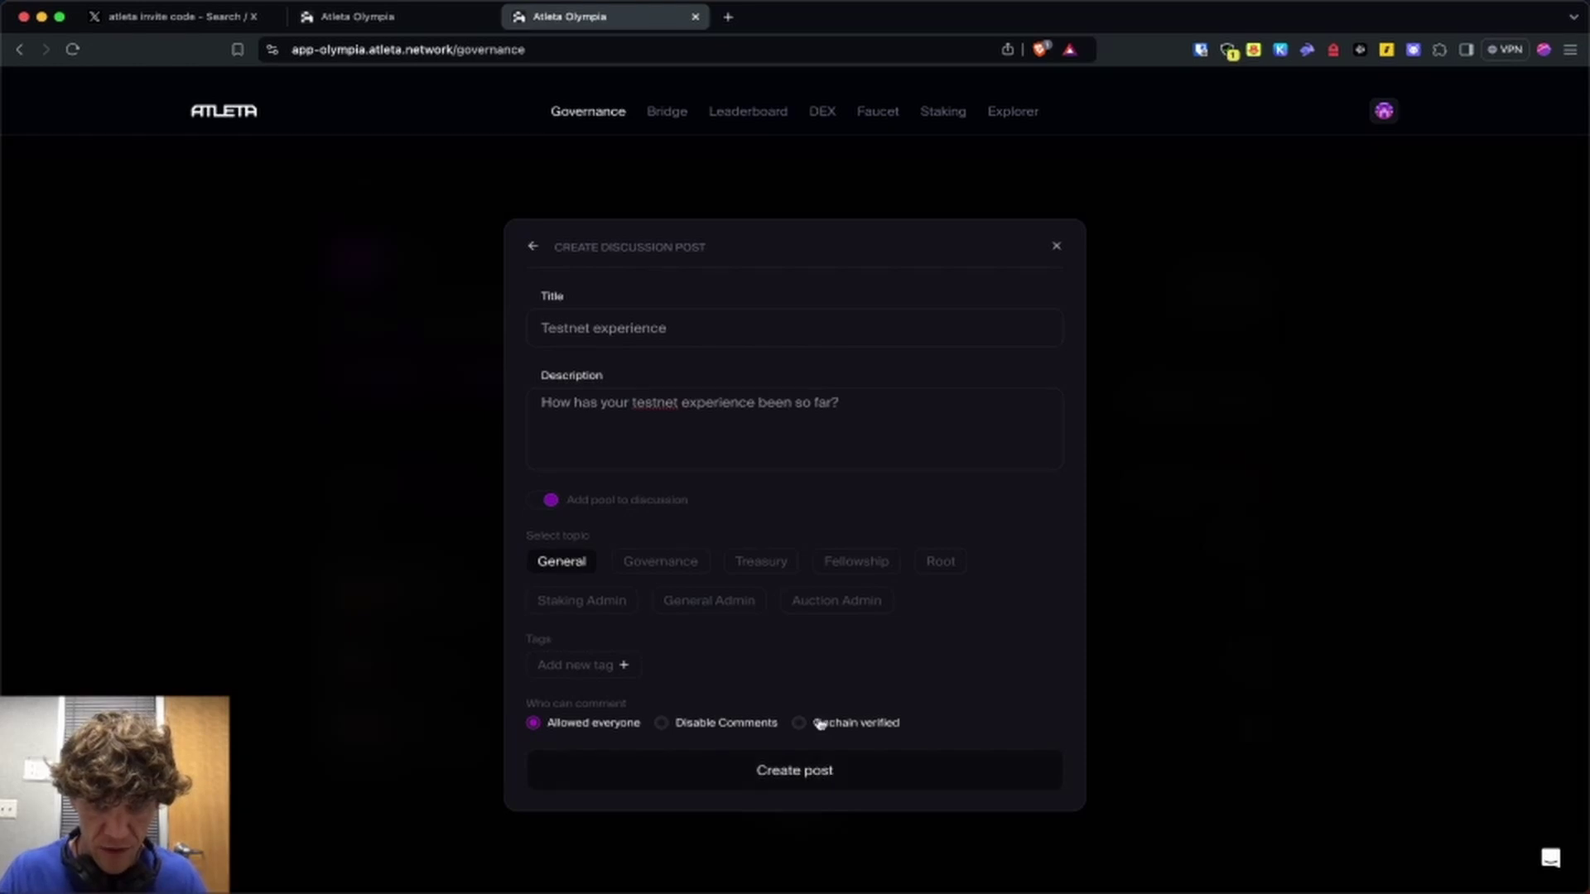
left_click(804, 774)
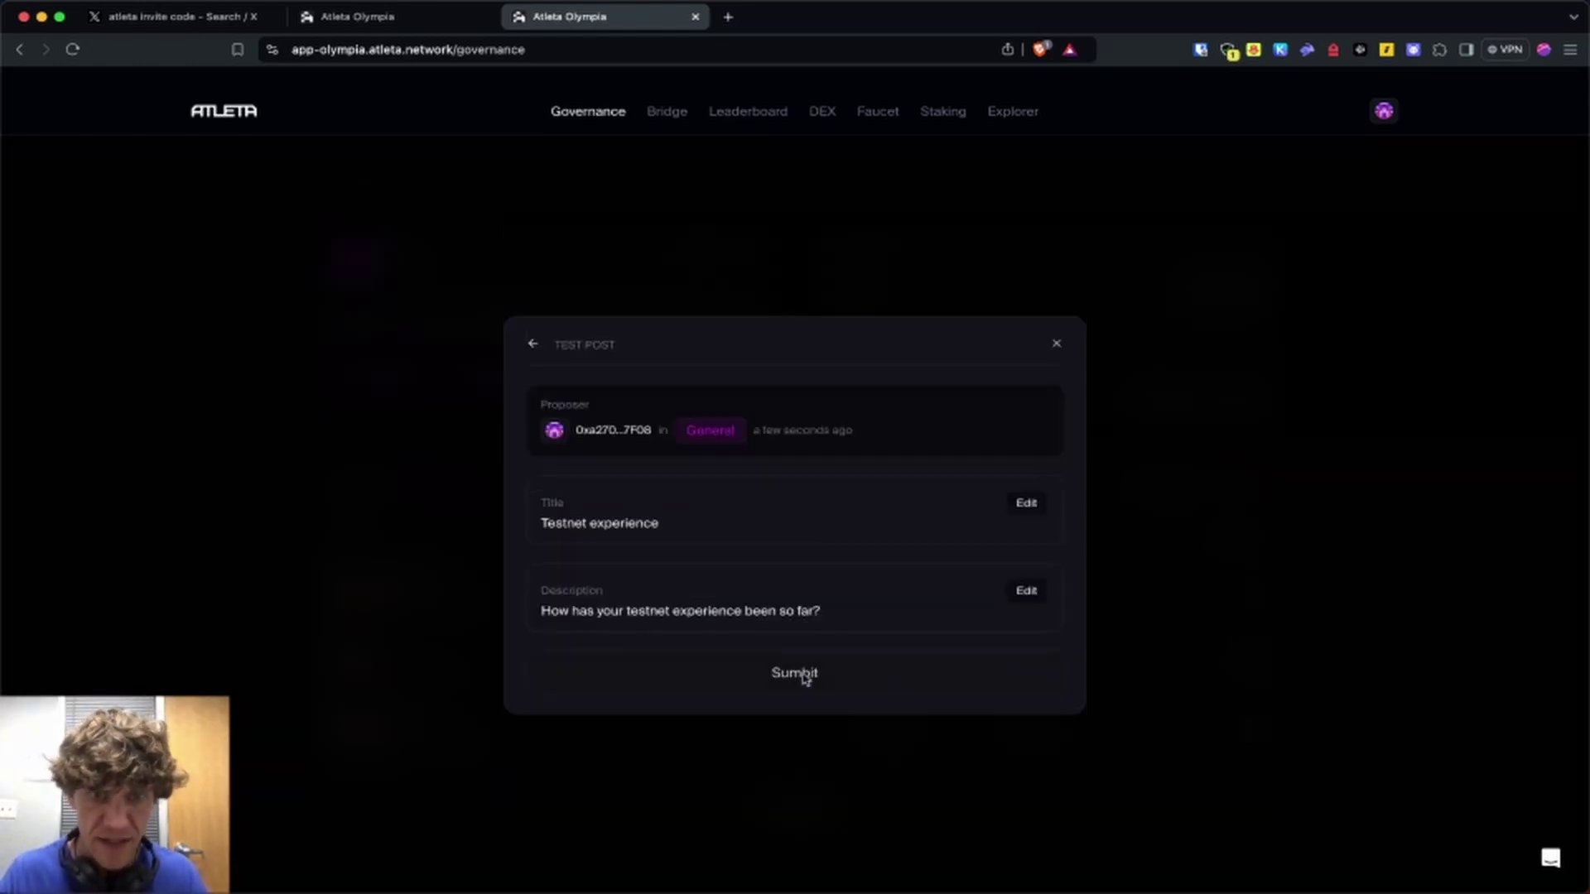
left_click(804, 674)
Step: Go to the Leaderboard page and close the duplicate Atleta Olympia tab
left_click(330, 198)
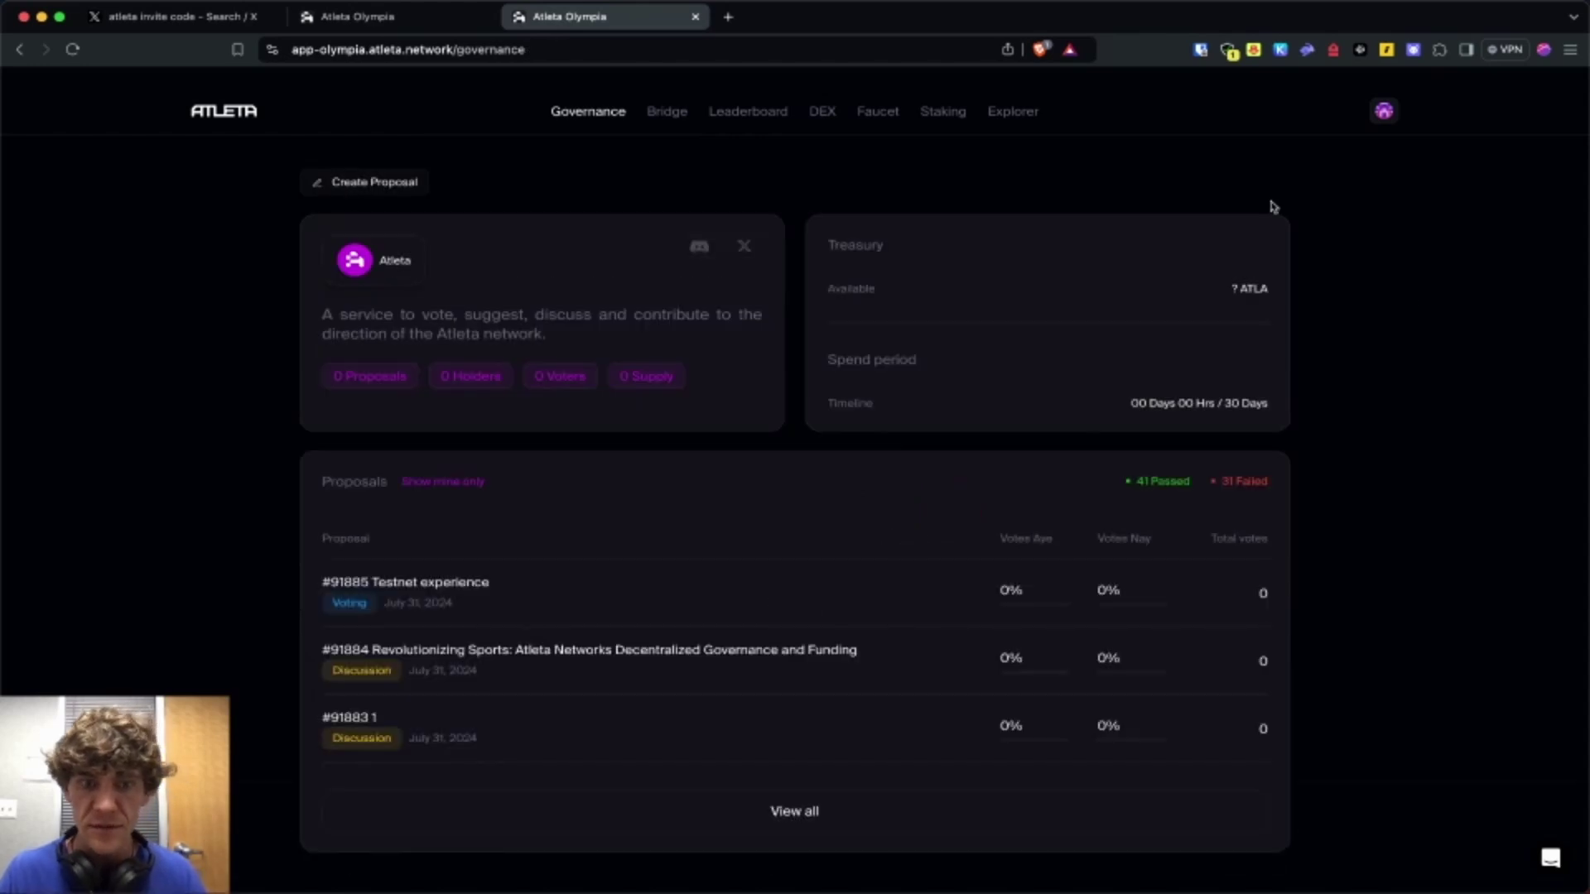
scroll(1408, 302, "down", 3)
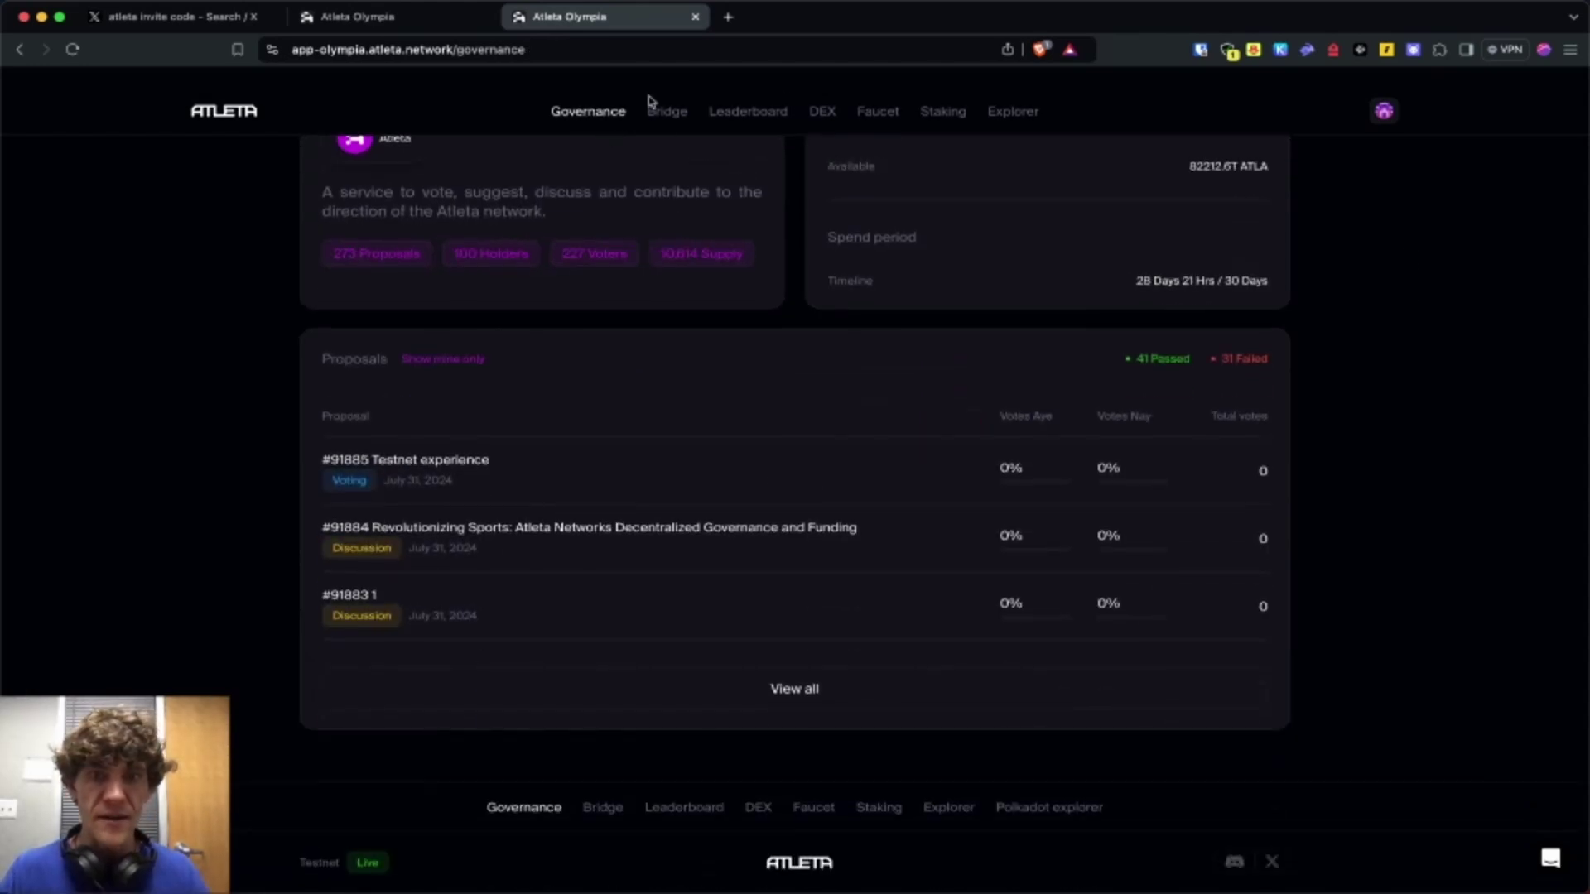
left_click(747, 111)
left_click(483, 17)
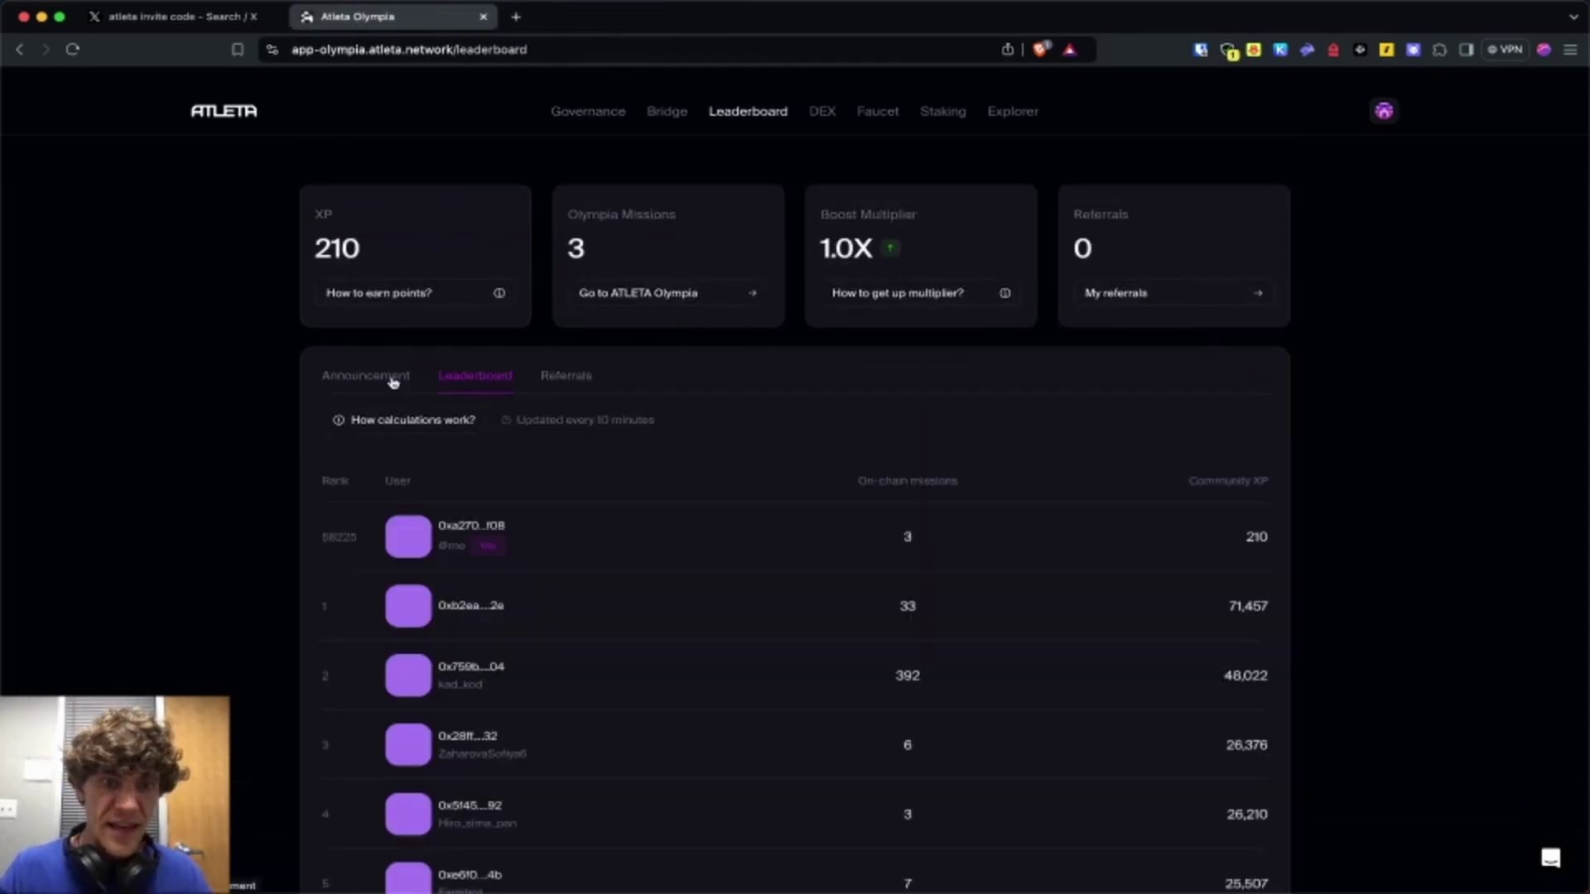
Step: Scroll through the staking, governance and bridging XP mission cards under Announcement
left_click(394, 377)
scroll(1422, 358, "down", 4)
scroll(1425, 362, "up", 2)
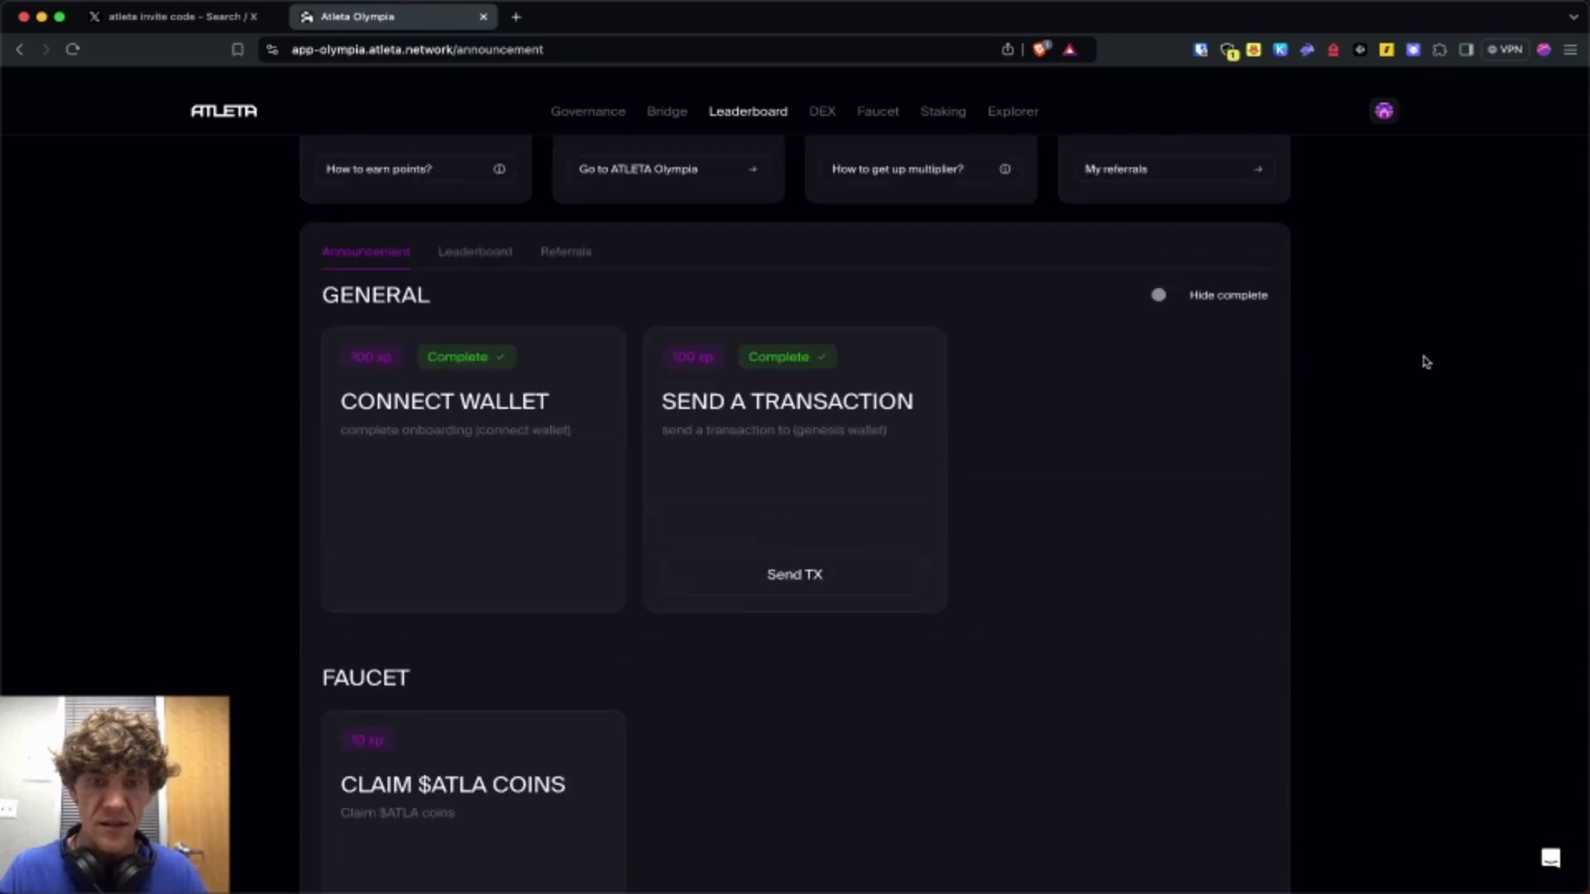
scroll(1424, 359, "up", 3)
scroll(1415, 458, "down", 10)
scroll(1419, 460, "up", 8)
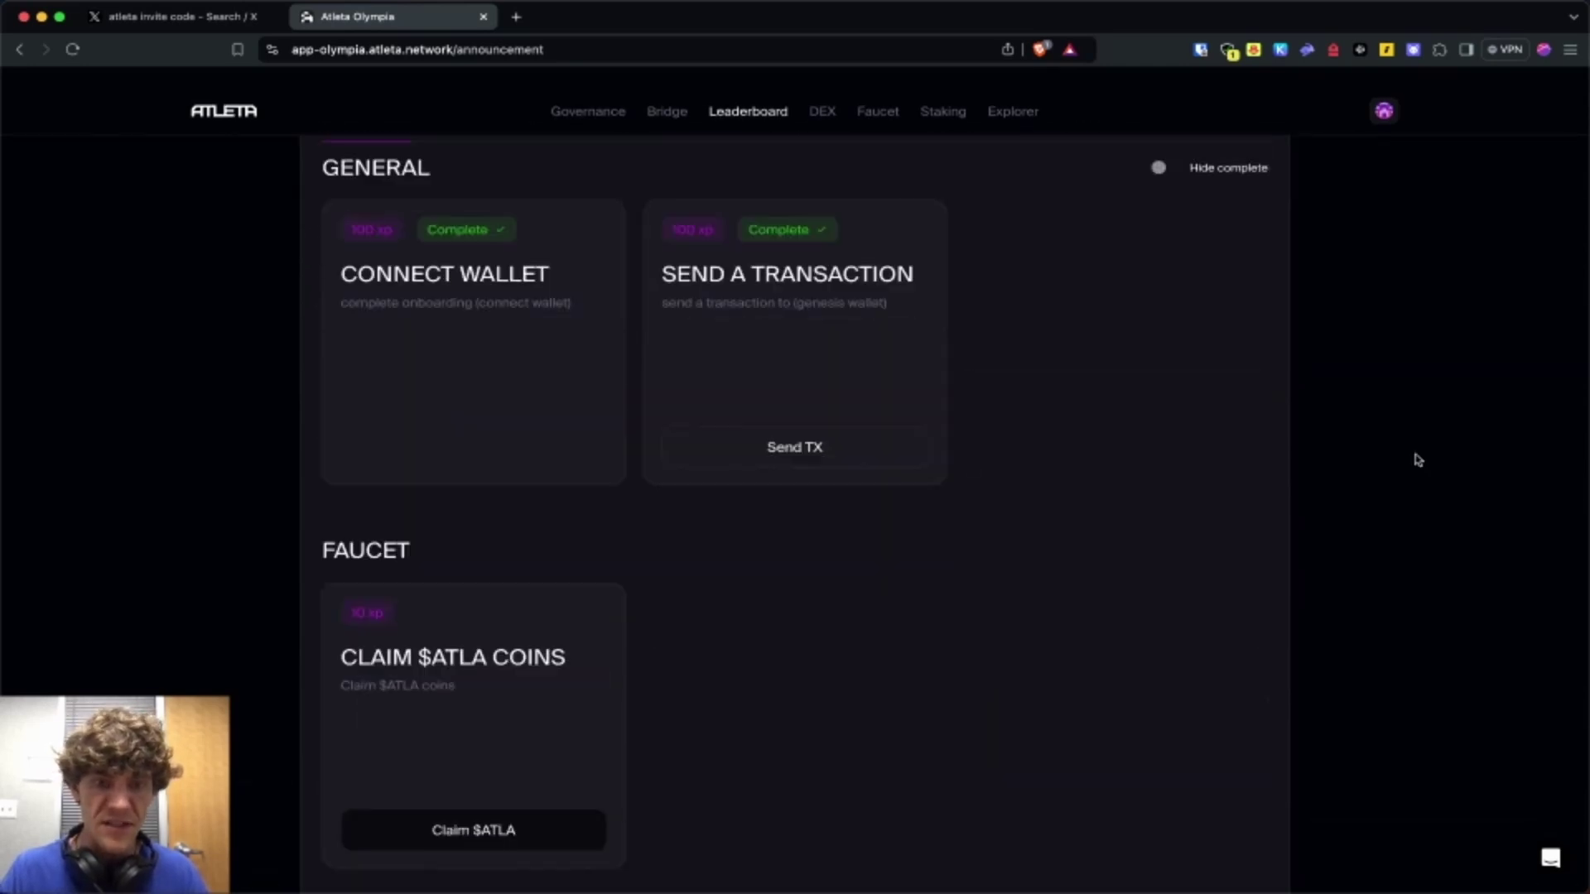
scroll(1418, 461, "down", 1)
scroll(1417, 504, "down", 4)
scroll(1412, 500, "up", 1)
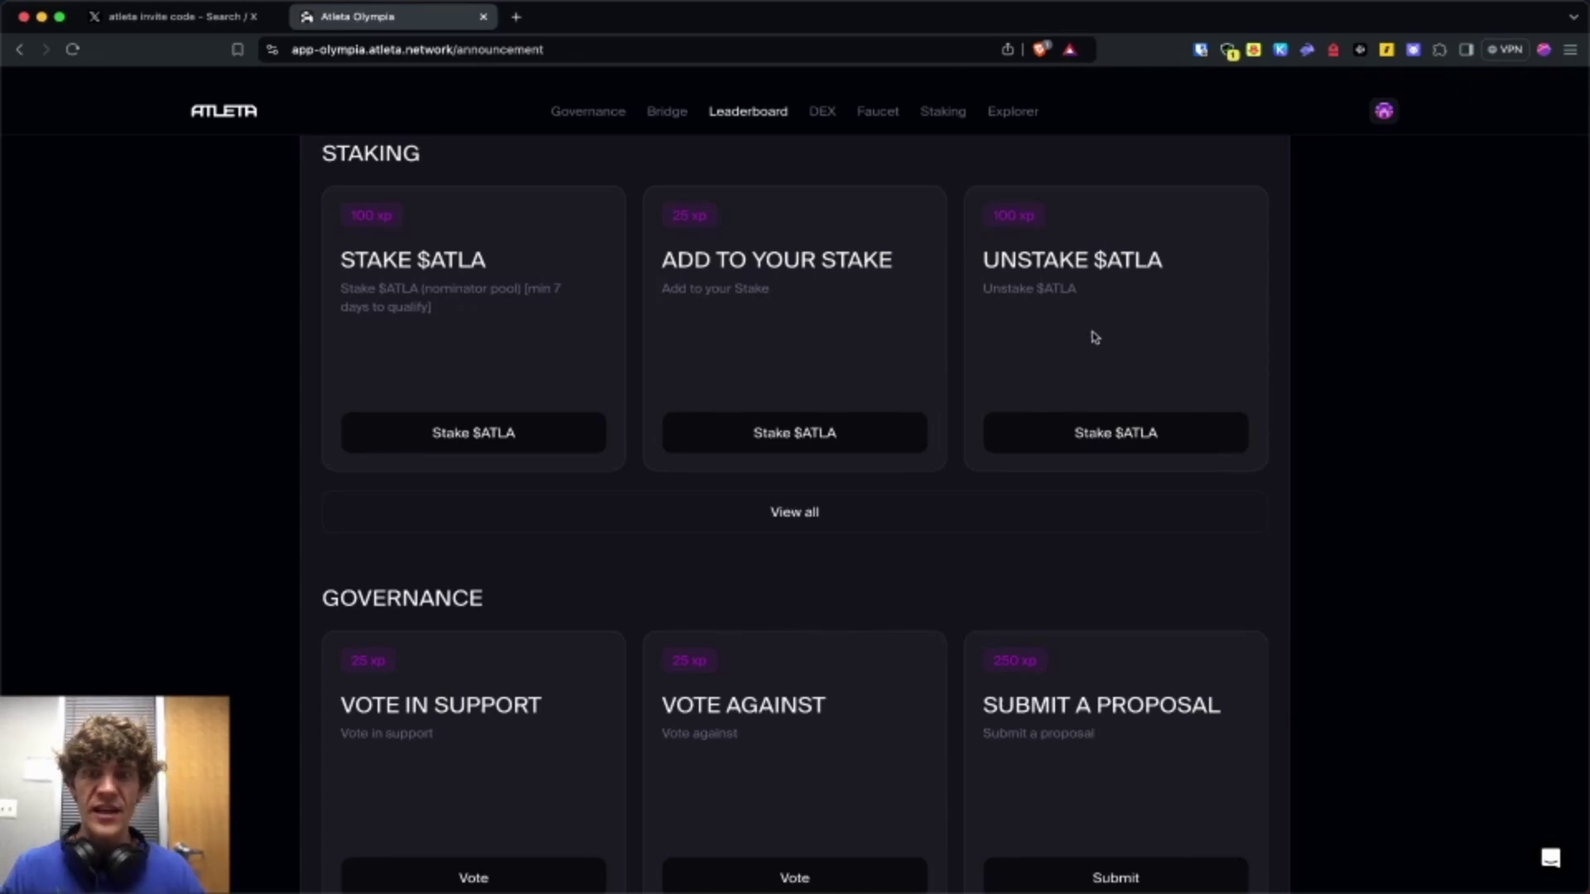
scroll(1094, 337, "down", 5)
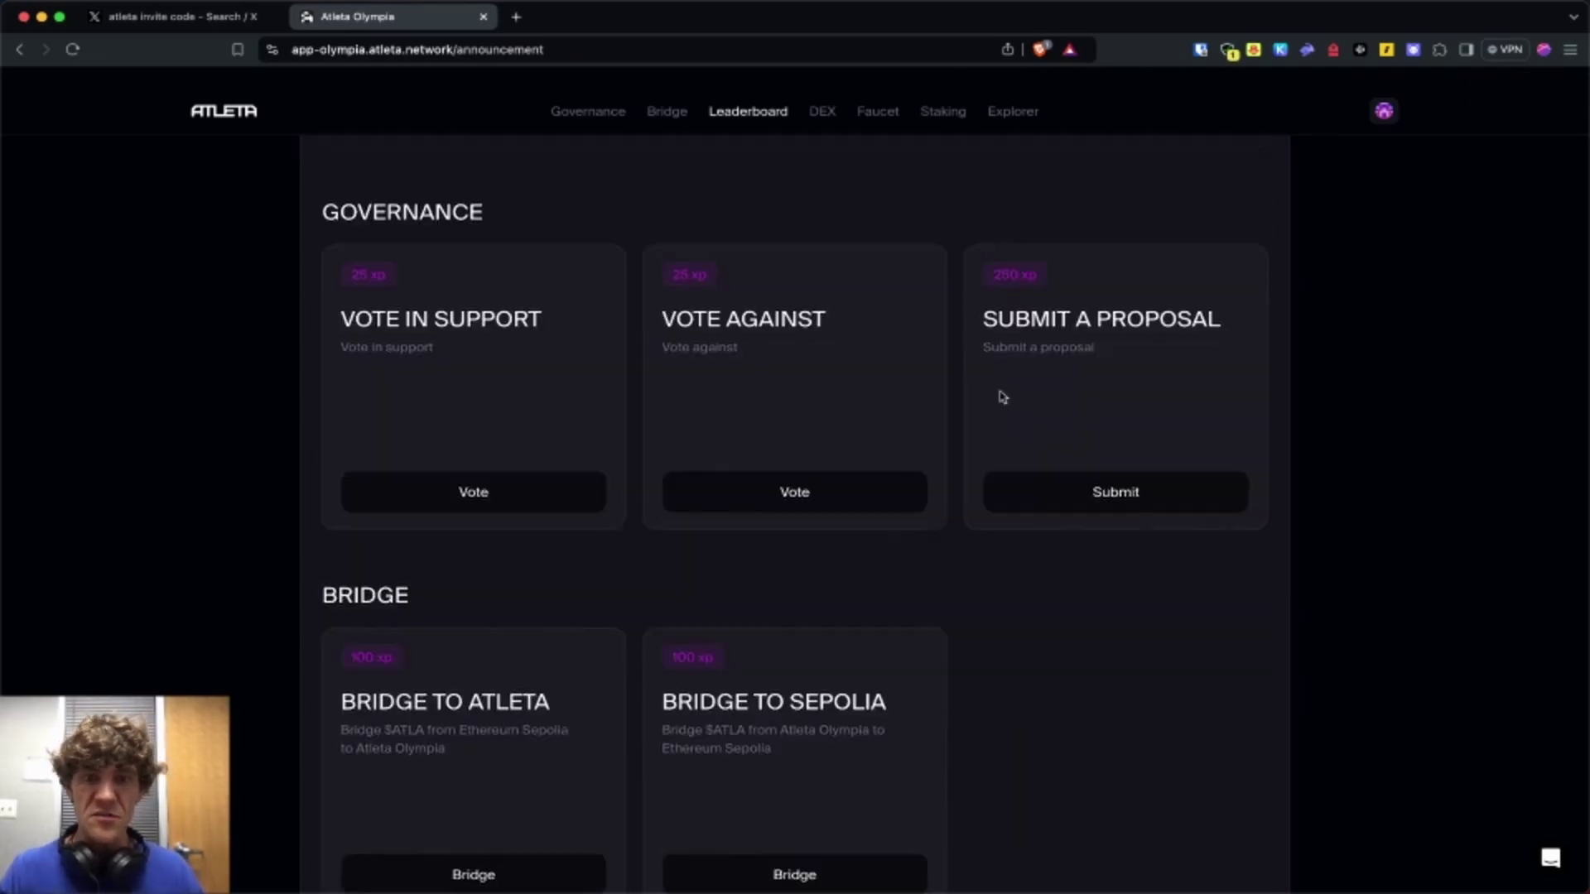
scroll(1146, 393, "down", 3)
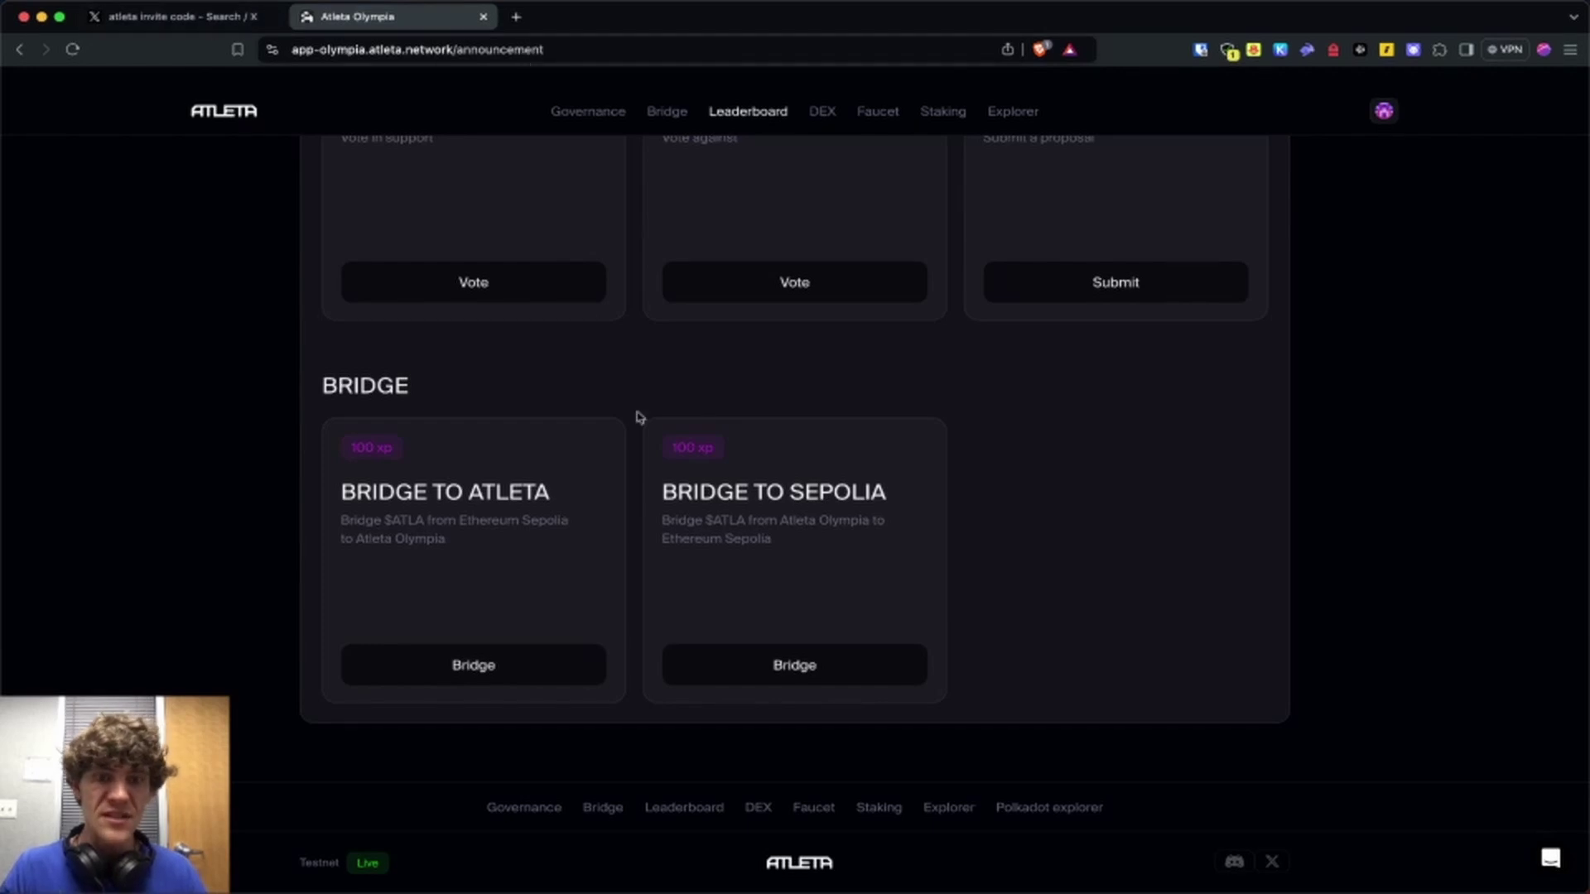
scroll(679, 654, "up", 15)
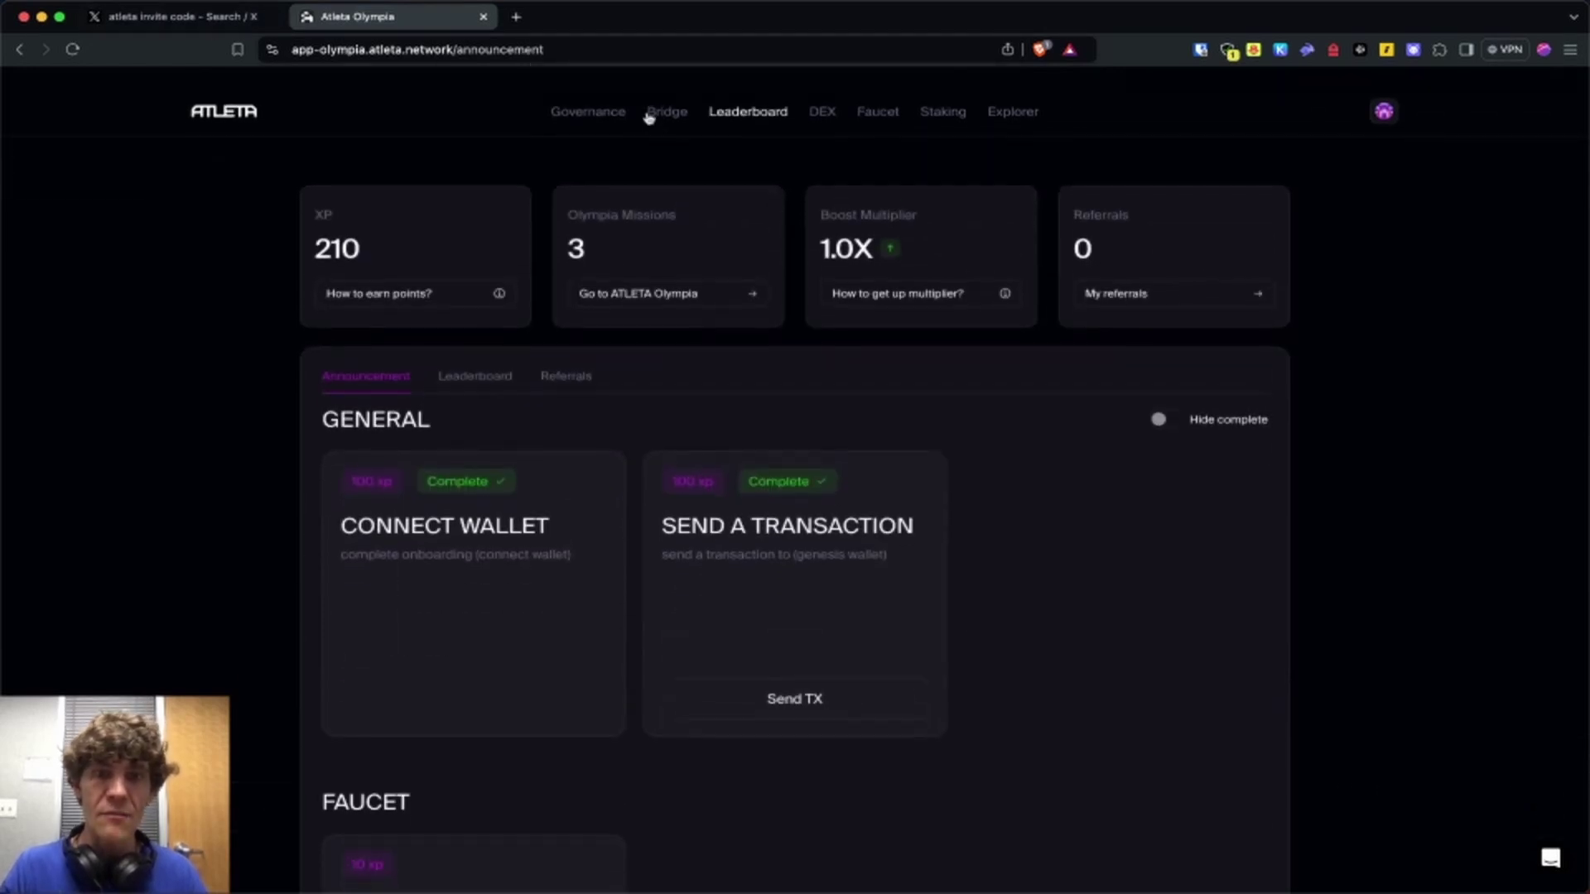
Step: Open the bridge, reverse it to Sepolia → Atleta Olympia, and inspect the completed 10 ATLA transfer
left_click(669, 115)
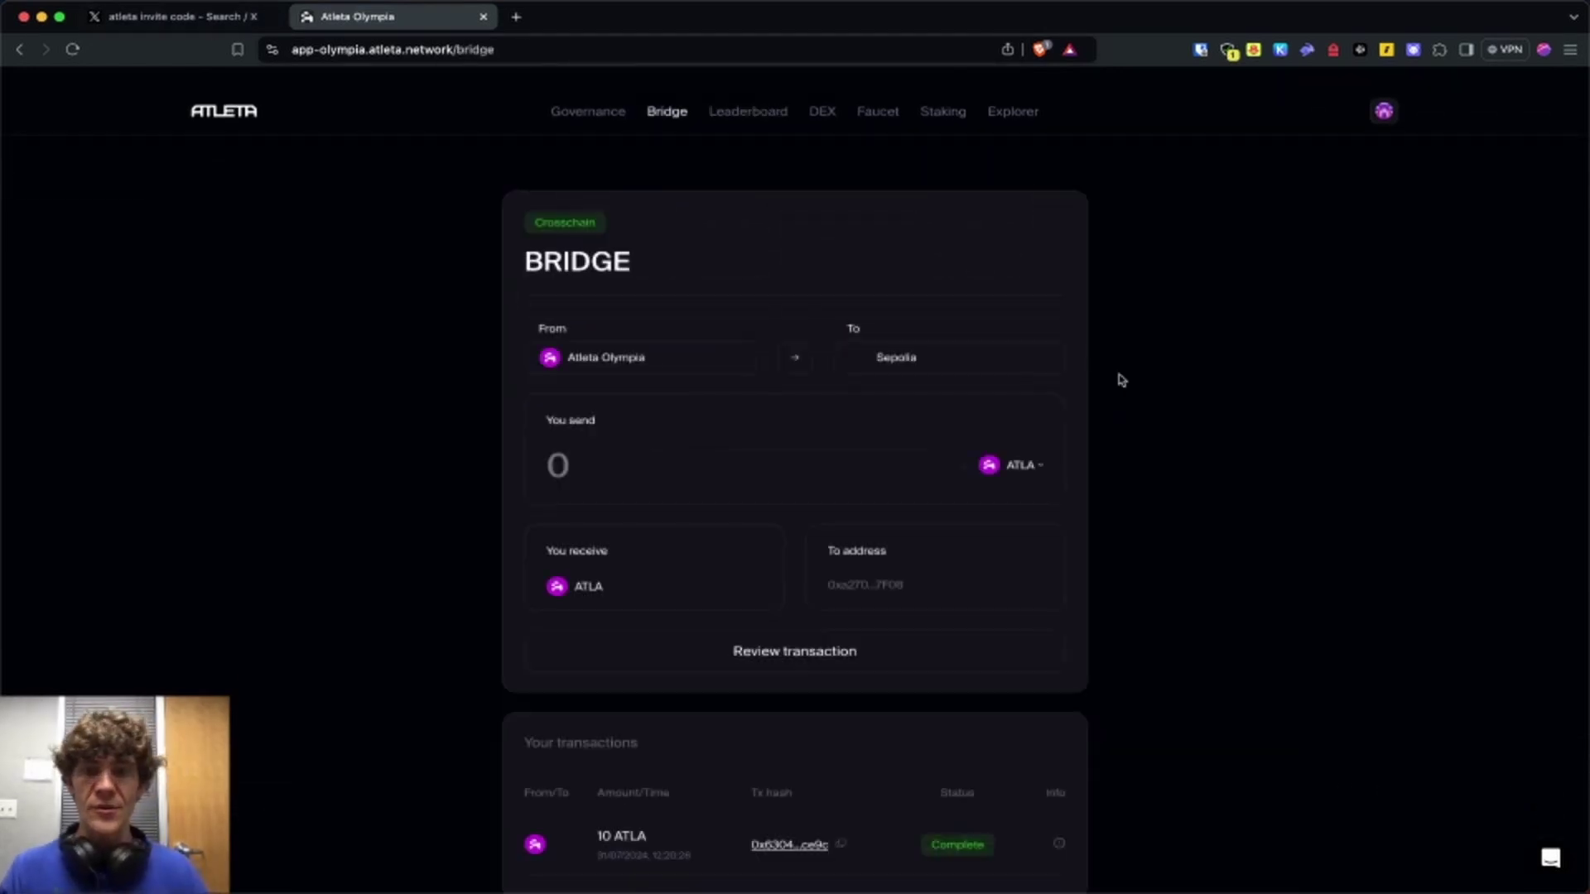
left_click(795, 357)
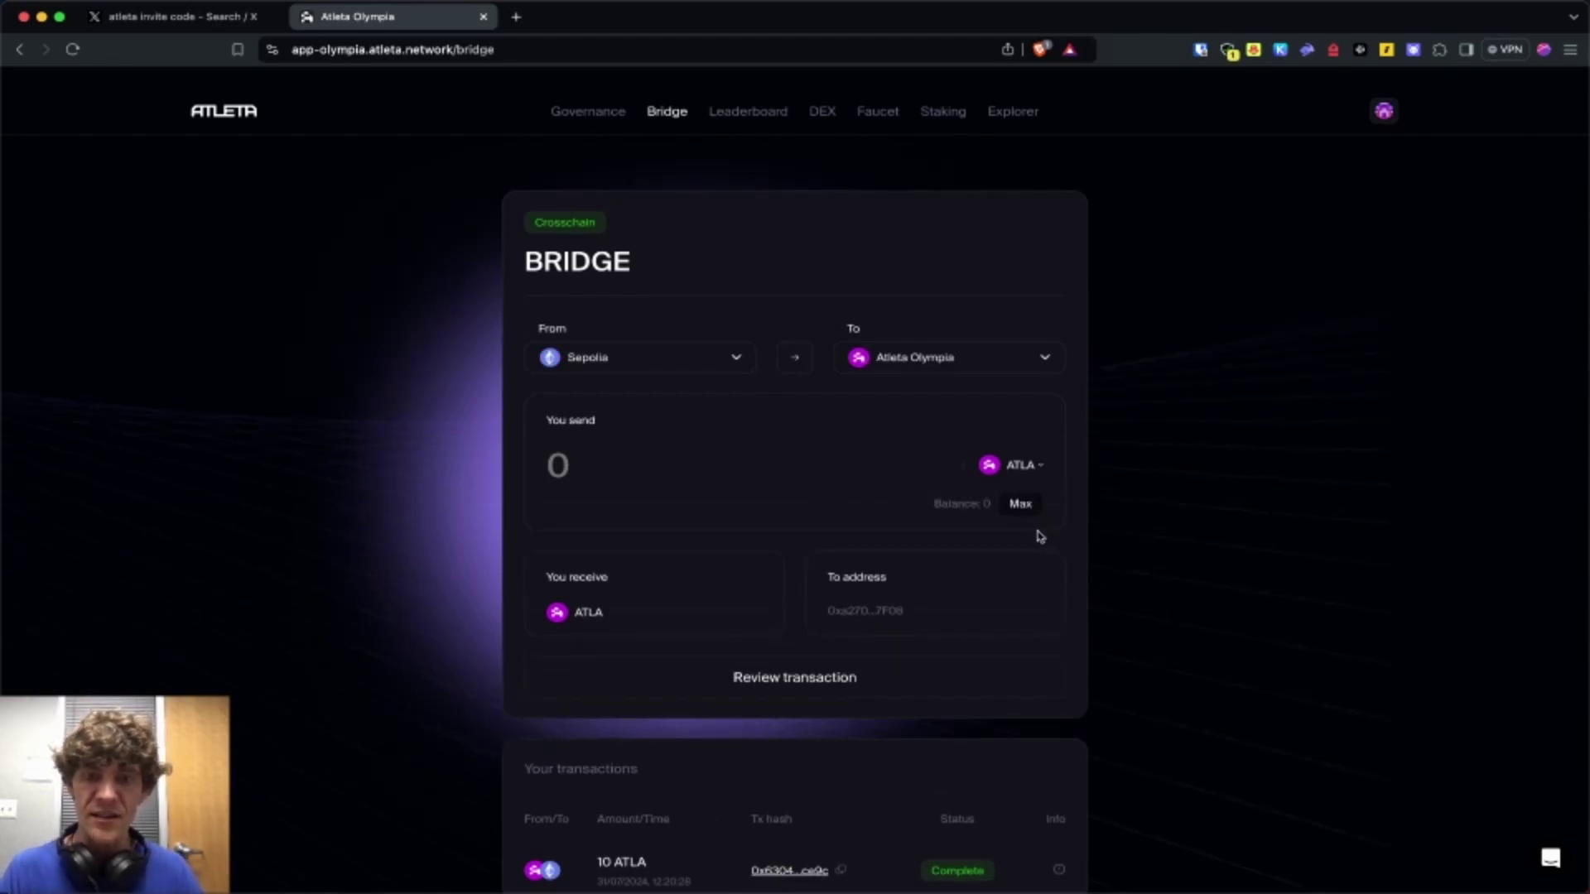
scroll(1132, 512, "down", 2)
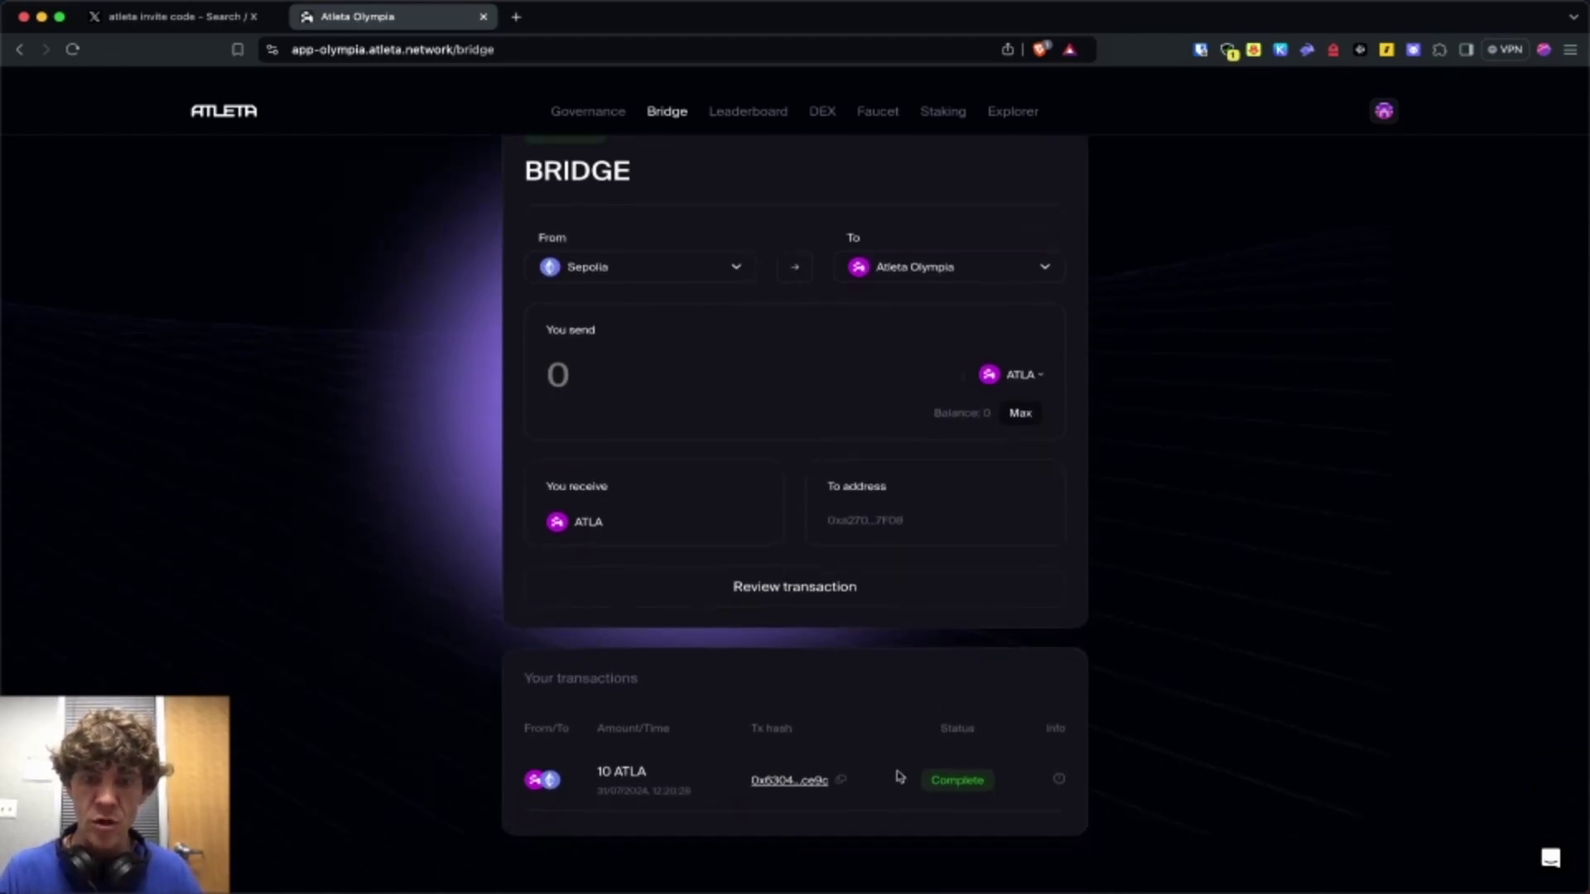
left_click(1022, 414)
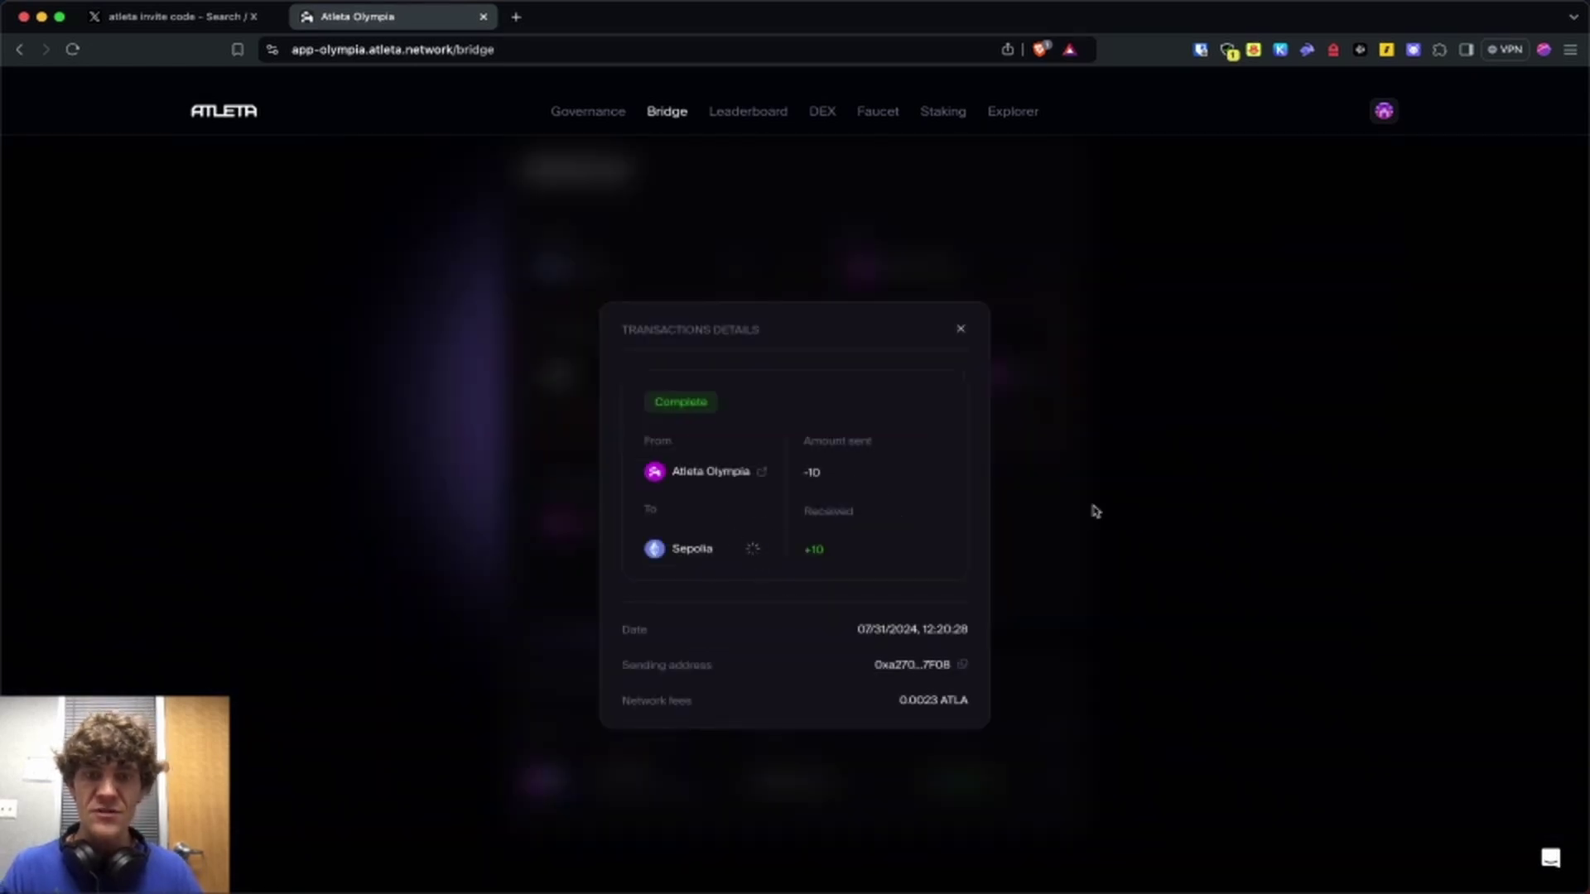
left_click(1055, 432)
left_click(735, 263)
left_click(867, 380)
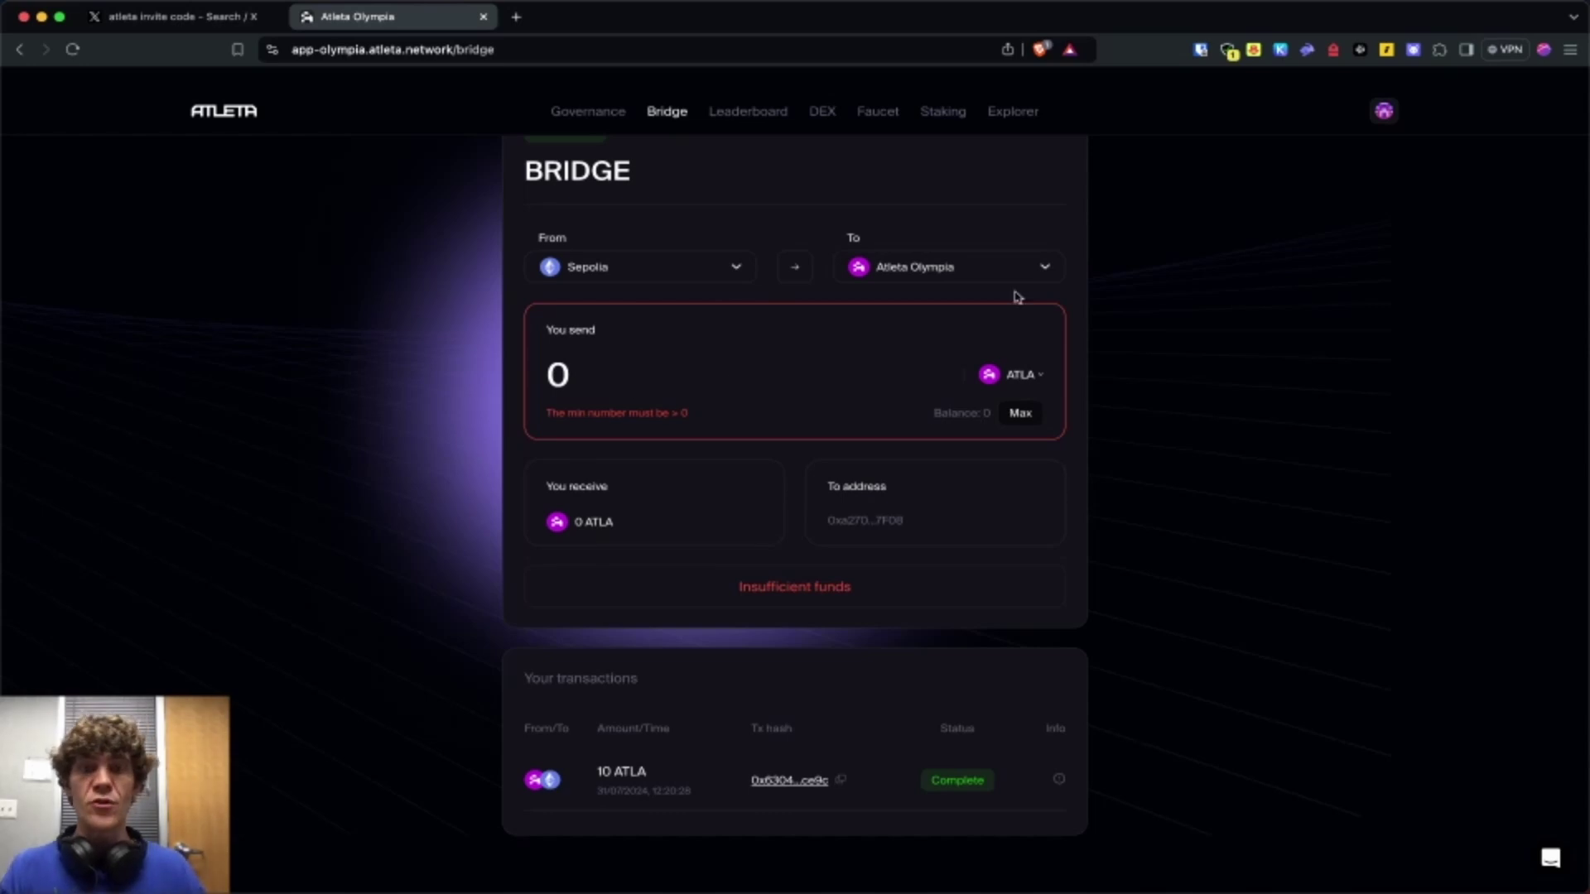
Step: Enter 5 ATLA as the send amount, correcting an initial 10
left_click(842, 366)
key("BackSpace")
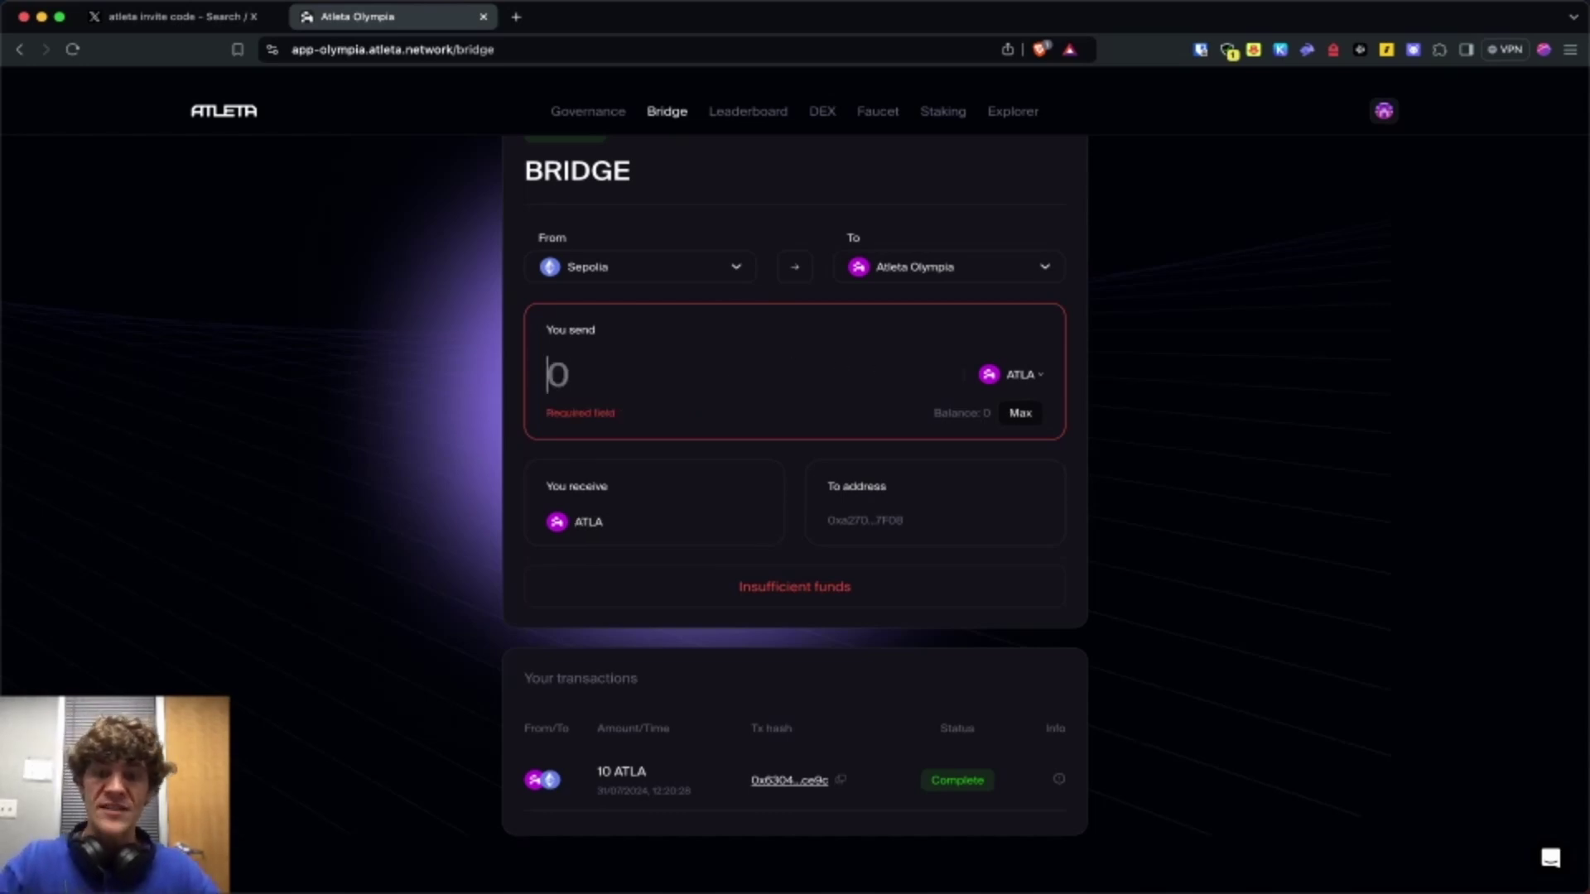
type("10")
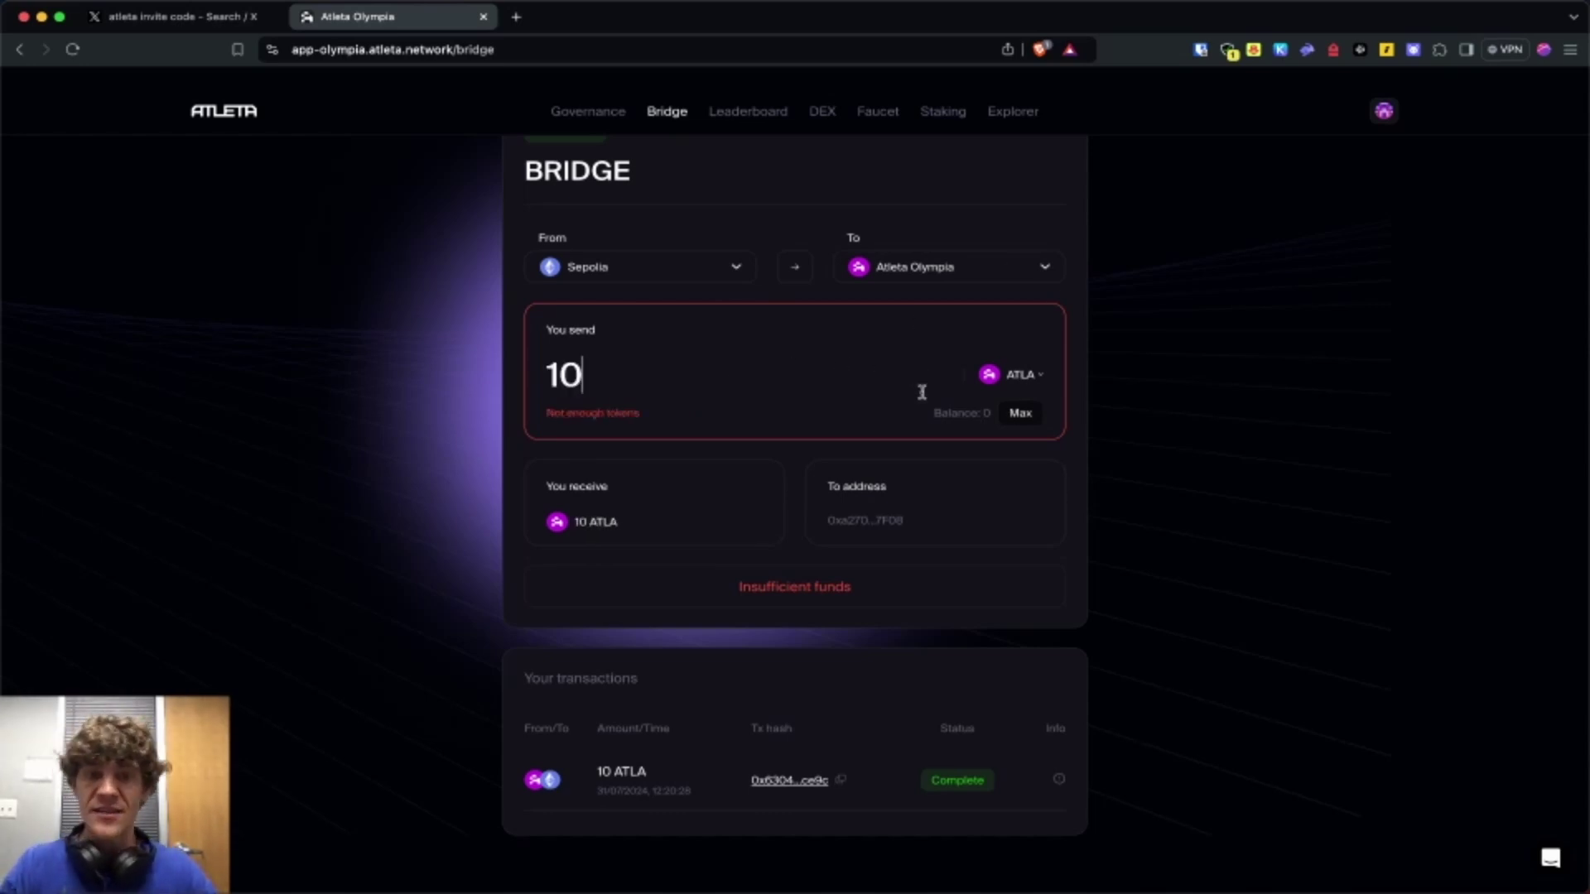
key("BackSpace")
type("5")
key("BackSpace")
key("BackSpace")
type("5")
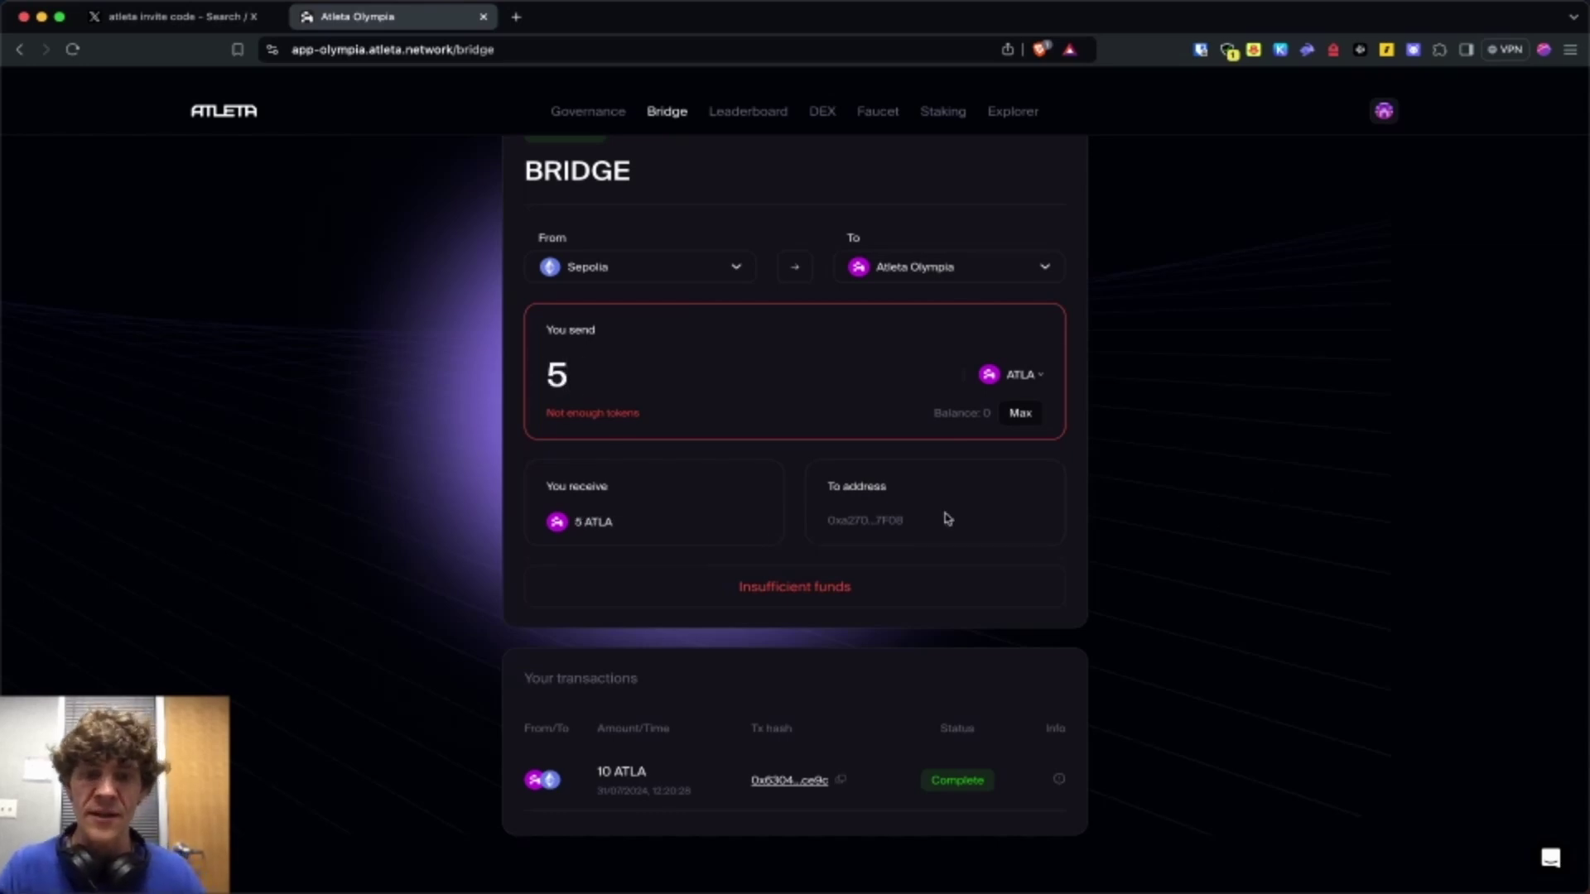
scroll(948, 519, "up", 2)
Step: Move through Governance and the ATLETA Olympia home page back to the Leaderboard
left_click(592, 112)
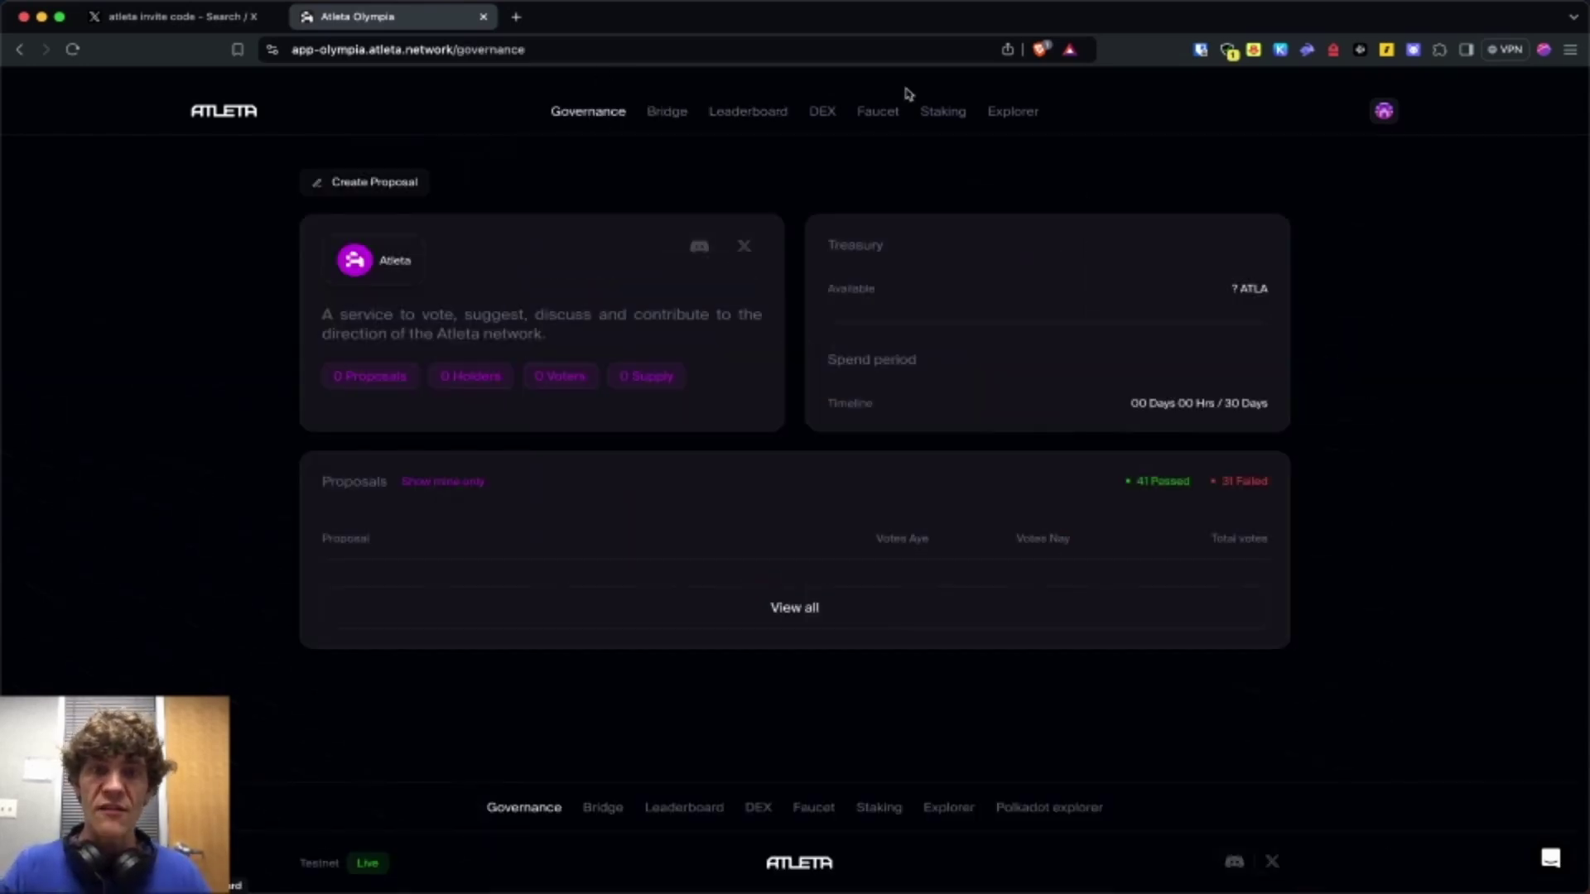
left_click(759, 111)
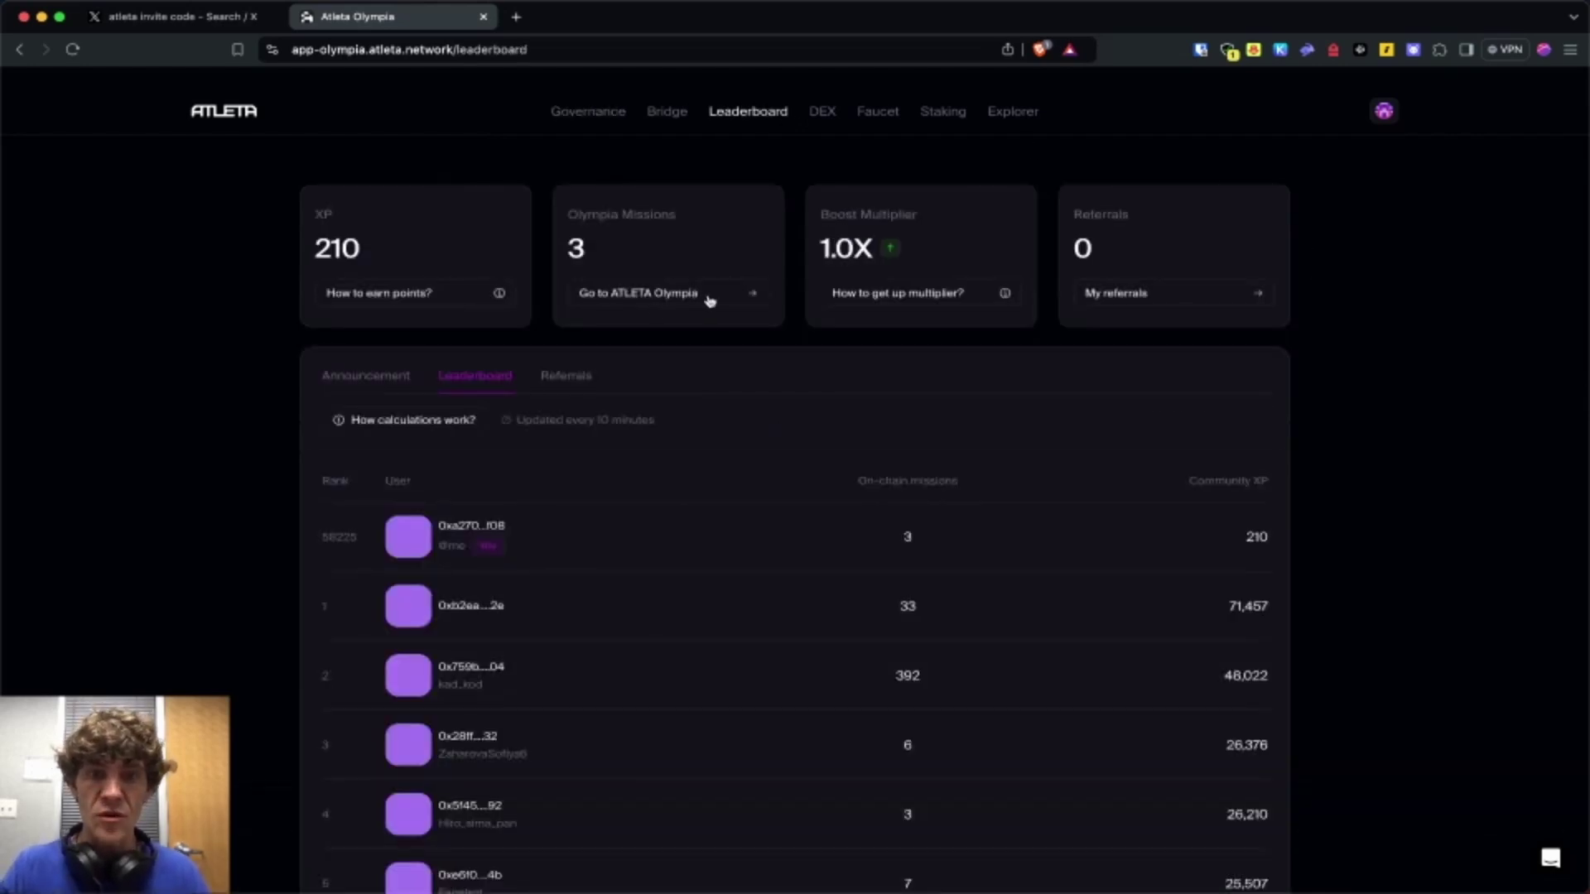
left_click(710, 295)
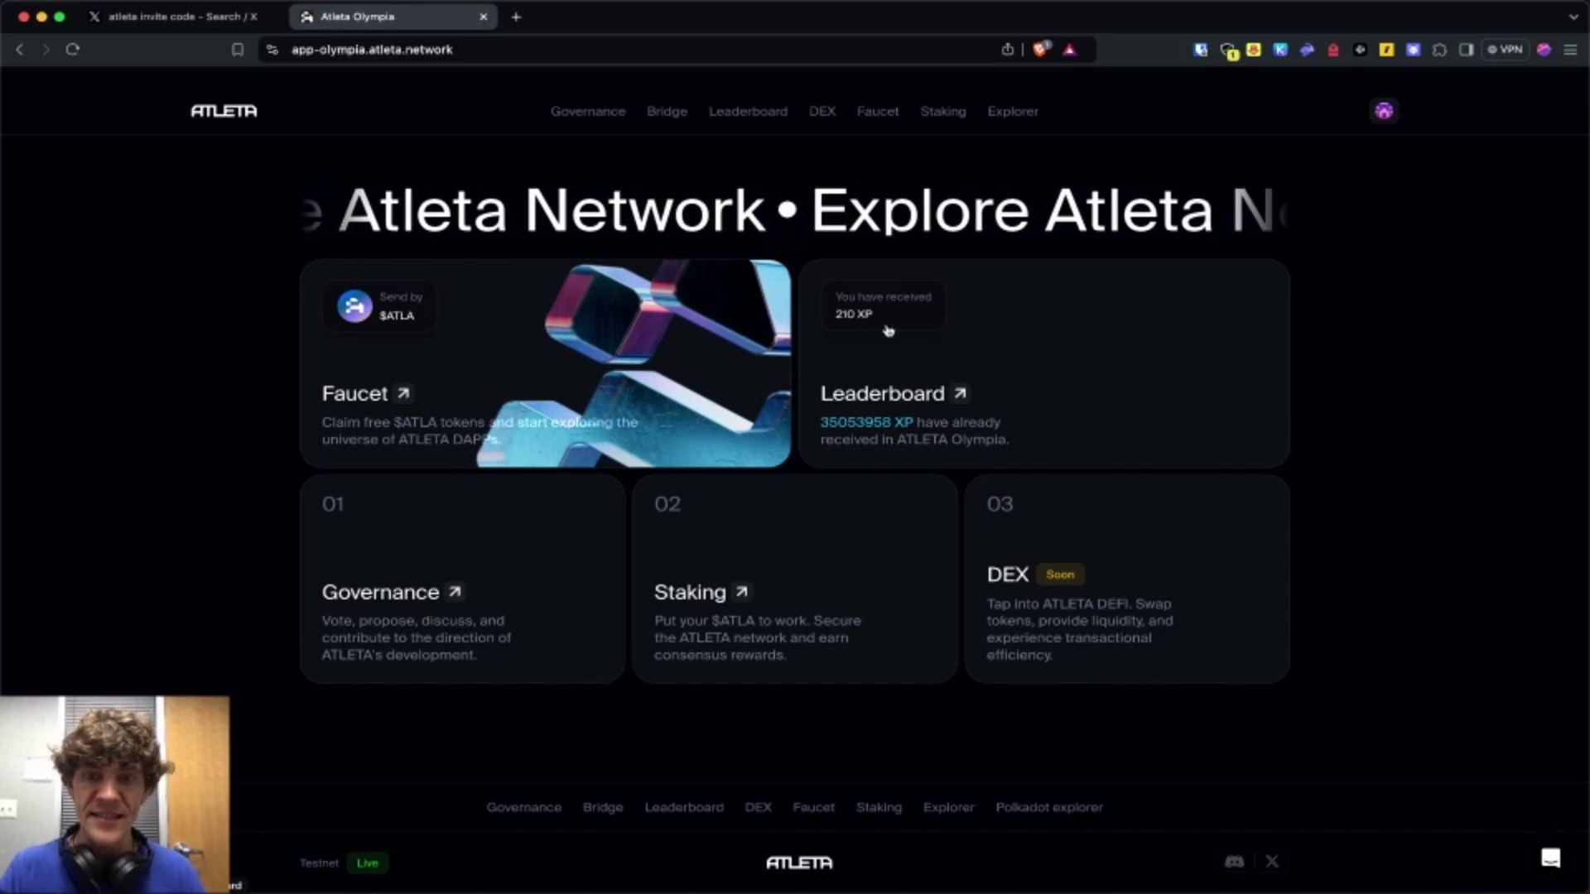
left_click(965, 397)
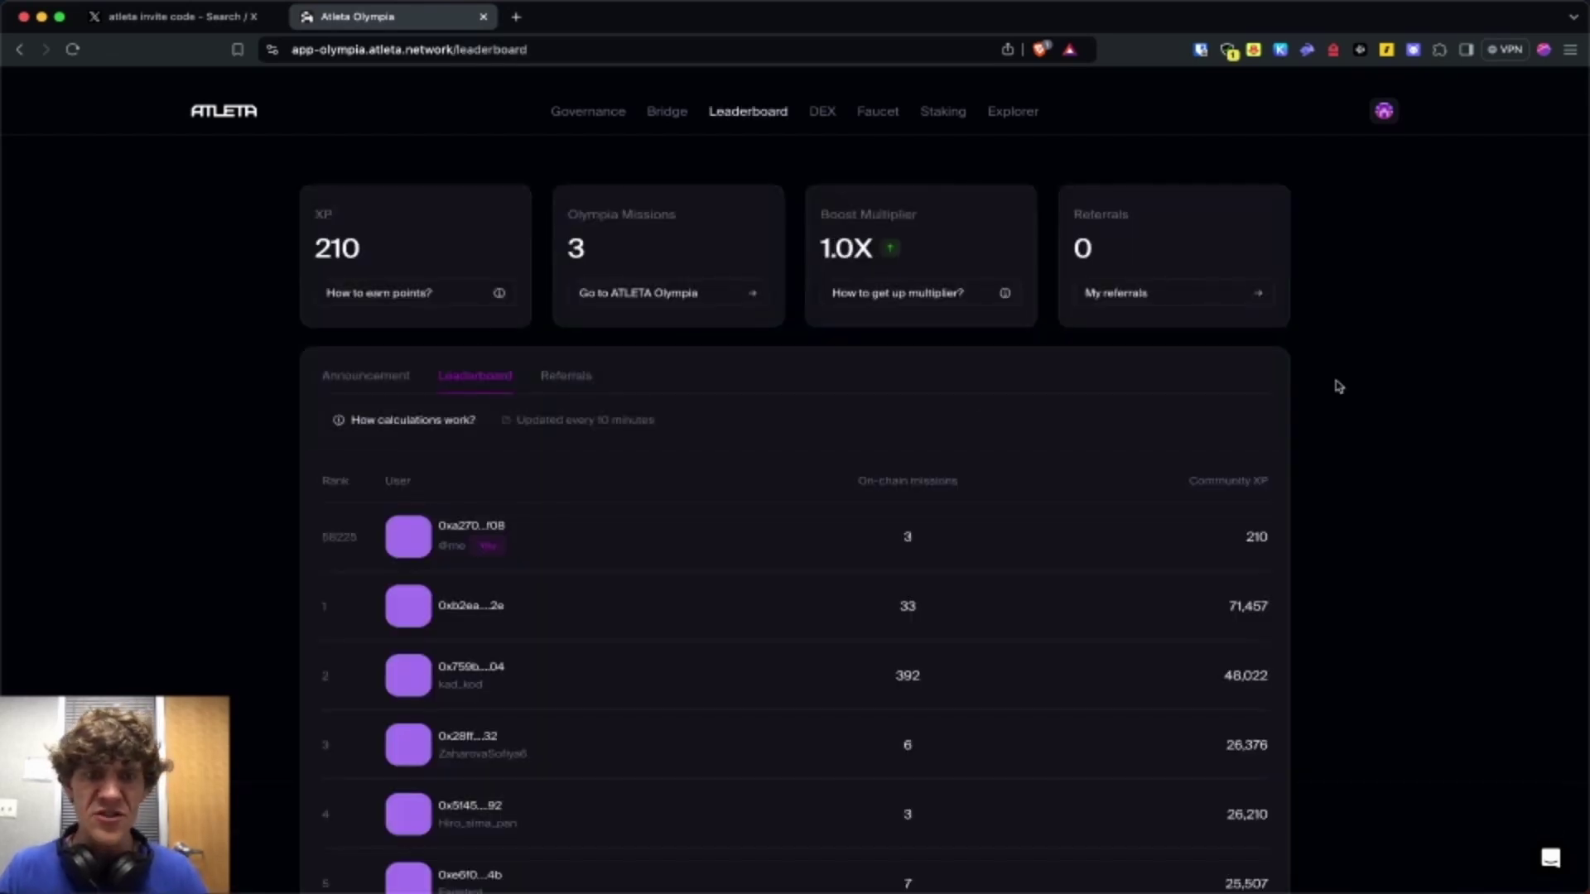
Step: Show the Olympia missions and scroll through the staking, governance and bridge XP tasks
left_click(357, 380)
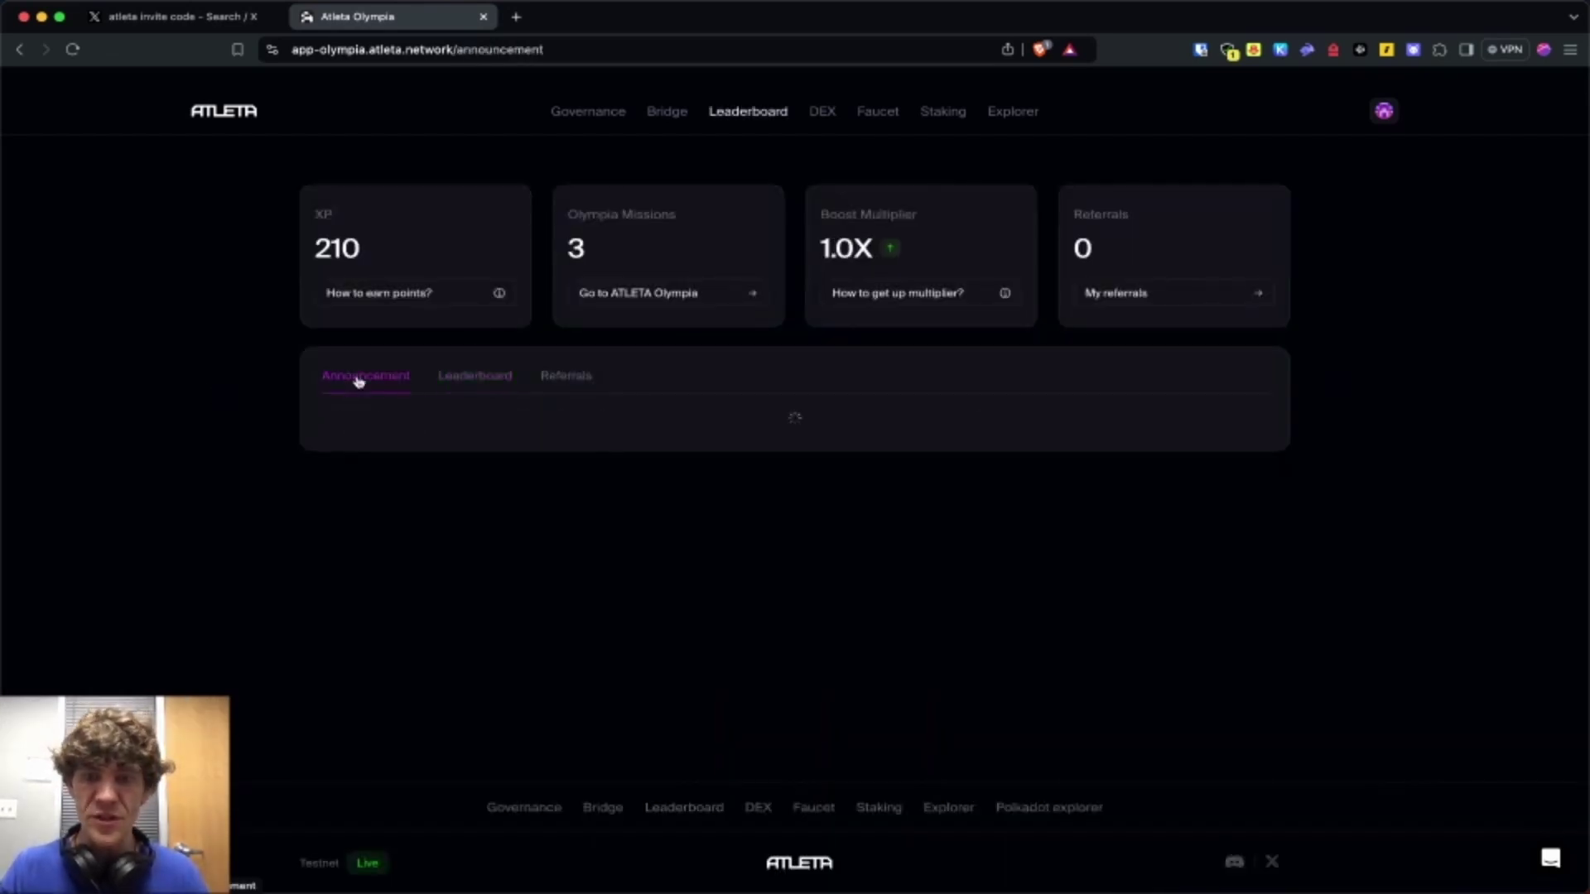
scroll(213, 486, "down", 10)
scroll(212, 490, "up", 2)
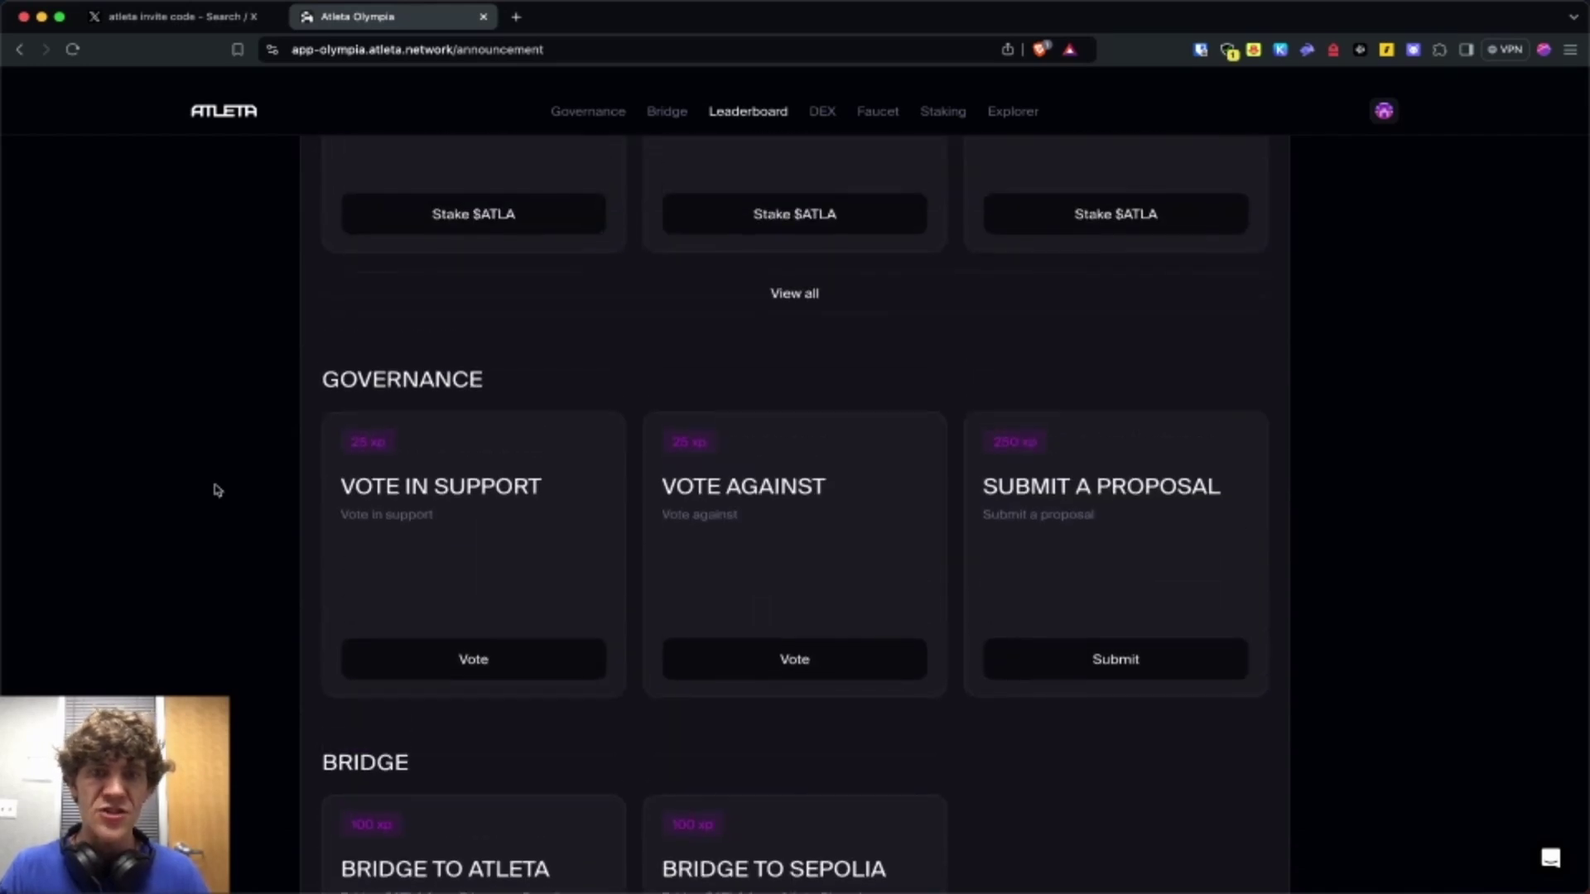
scroll(568, 277, "up", 4)
scroll(181, 330, "down", 7)
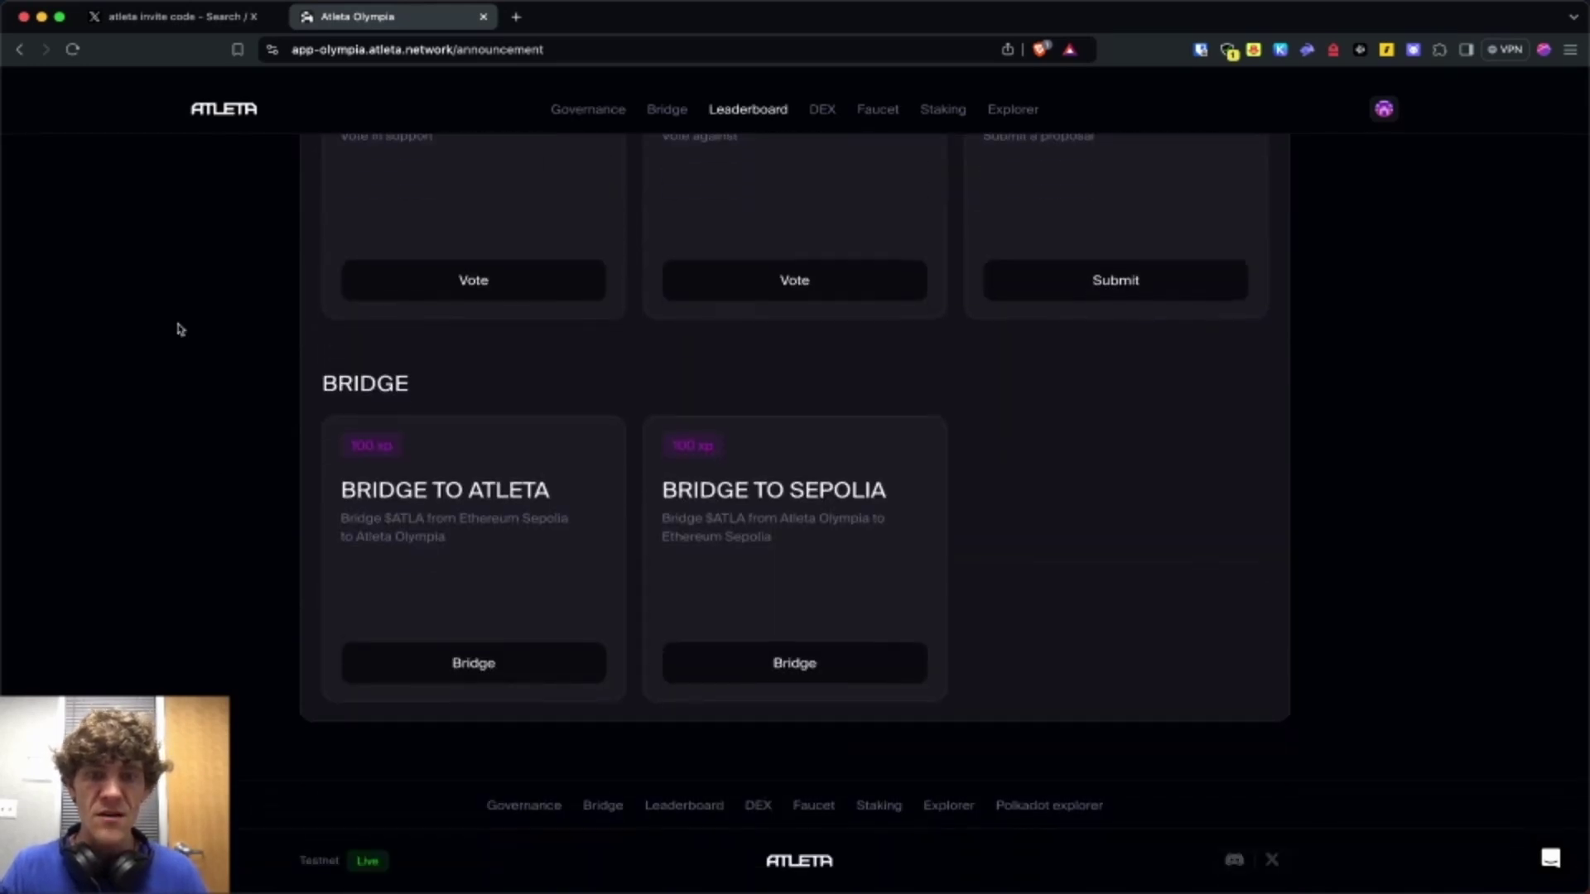
scroll(180, 329, "up", 10)
scroll(181, 330, "down", 3)
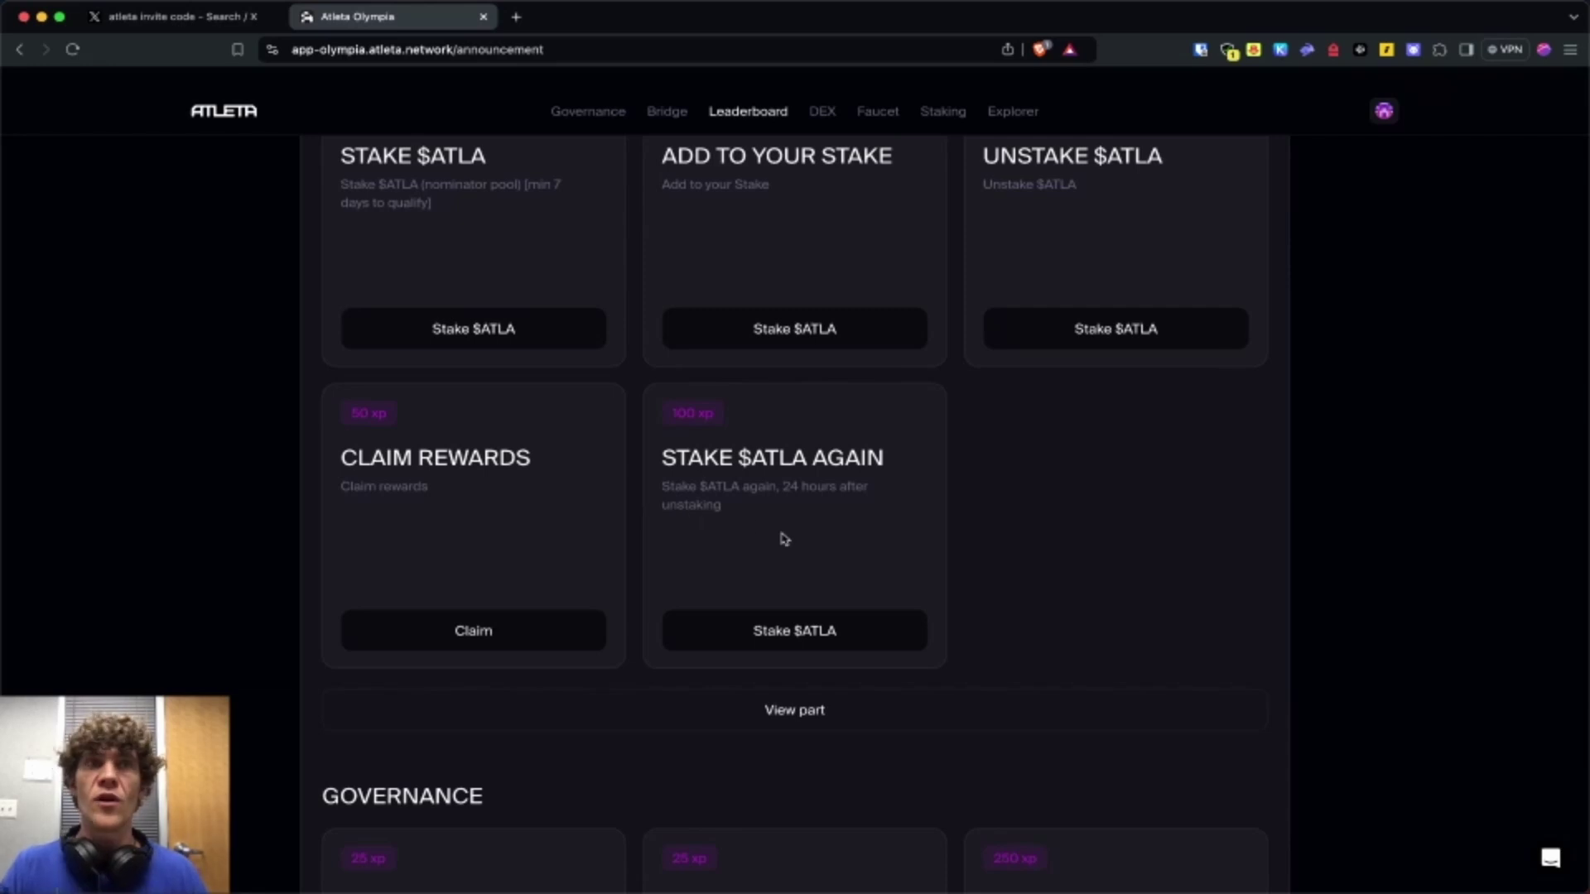
scroll(1443, 441, "up", 4)
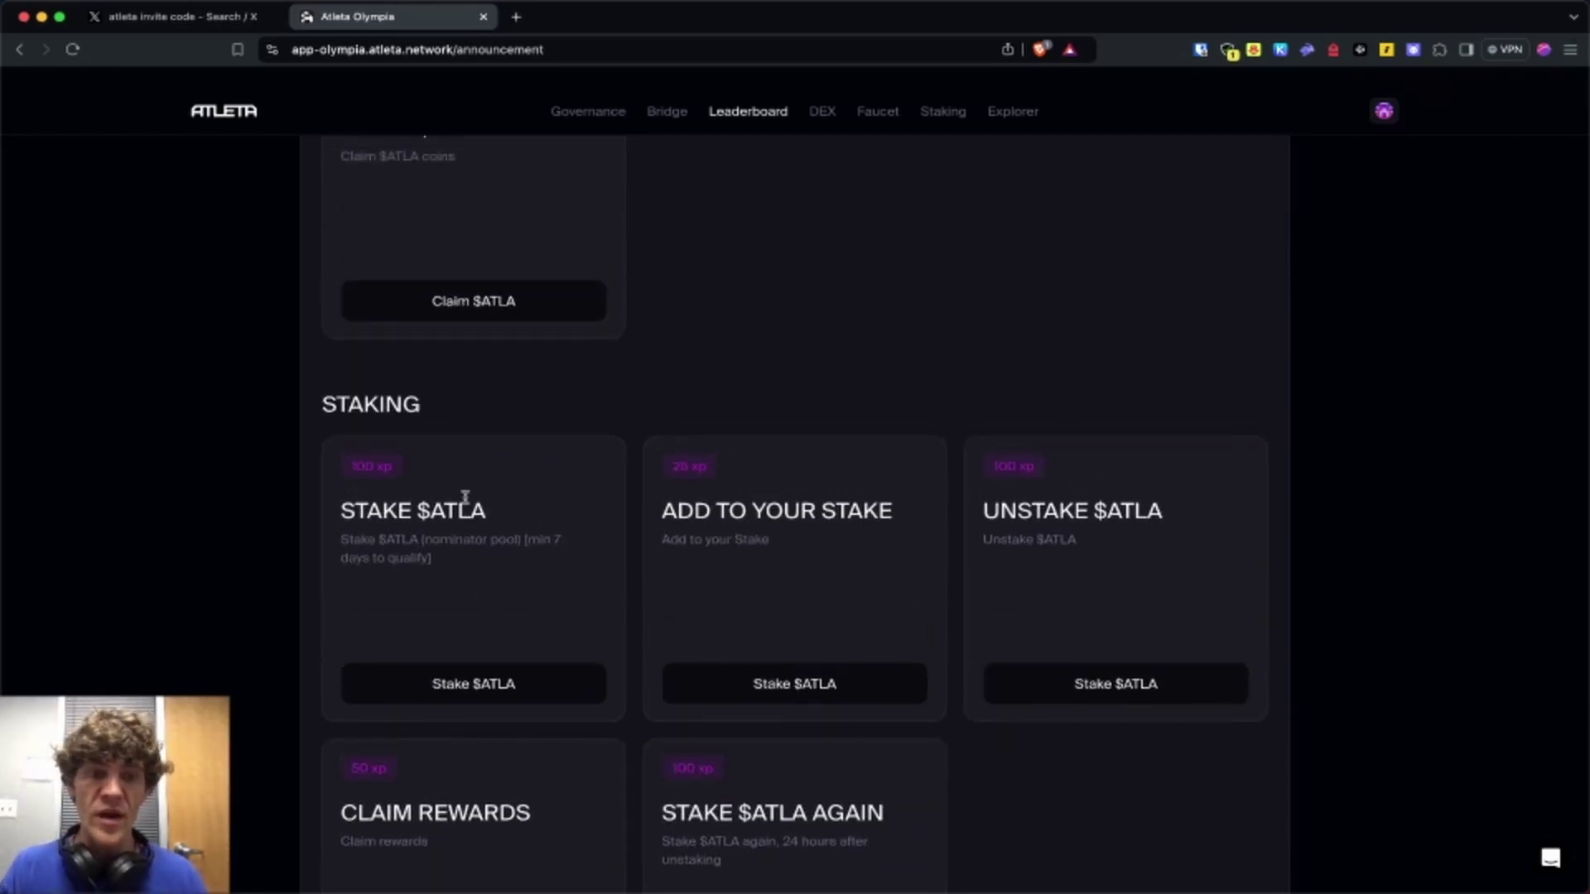
scroll(1355, 359, "up", 8)
scroll(1356, 359, "down", 7)
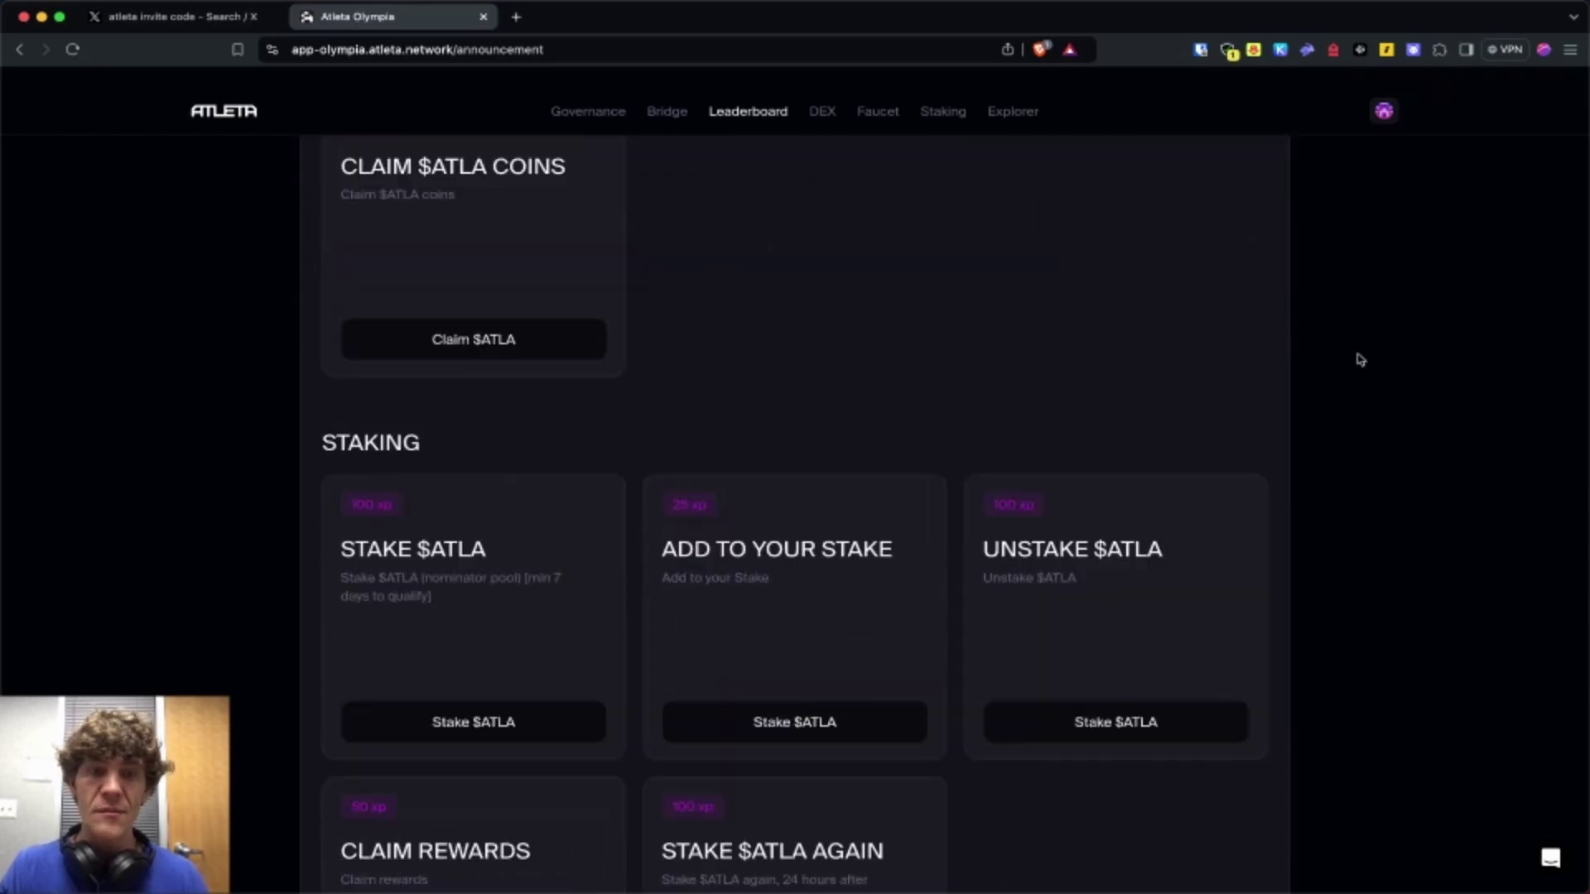
scroll(1355, 359, "up", 3)
scroll(1355, 358, "down", 3)
scroll(539, 713, "down", 4)
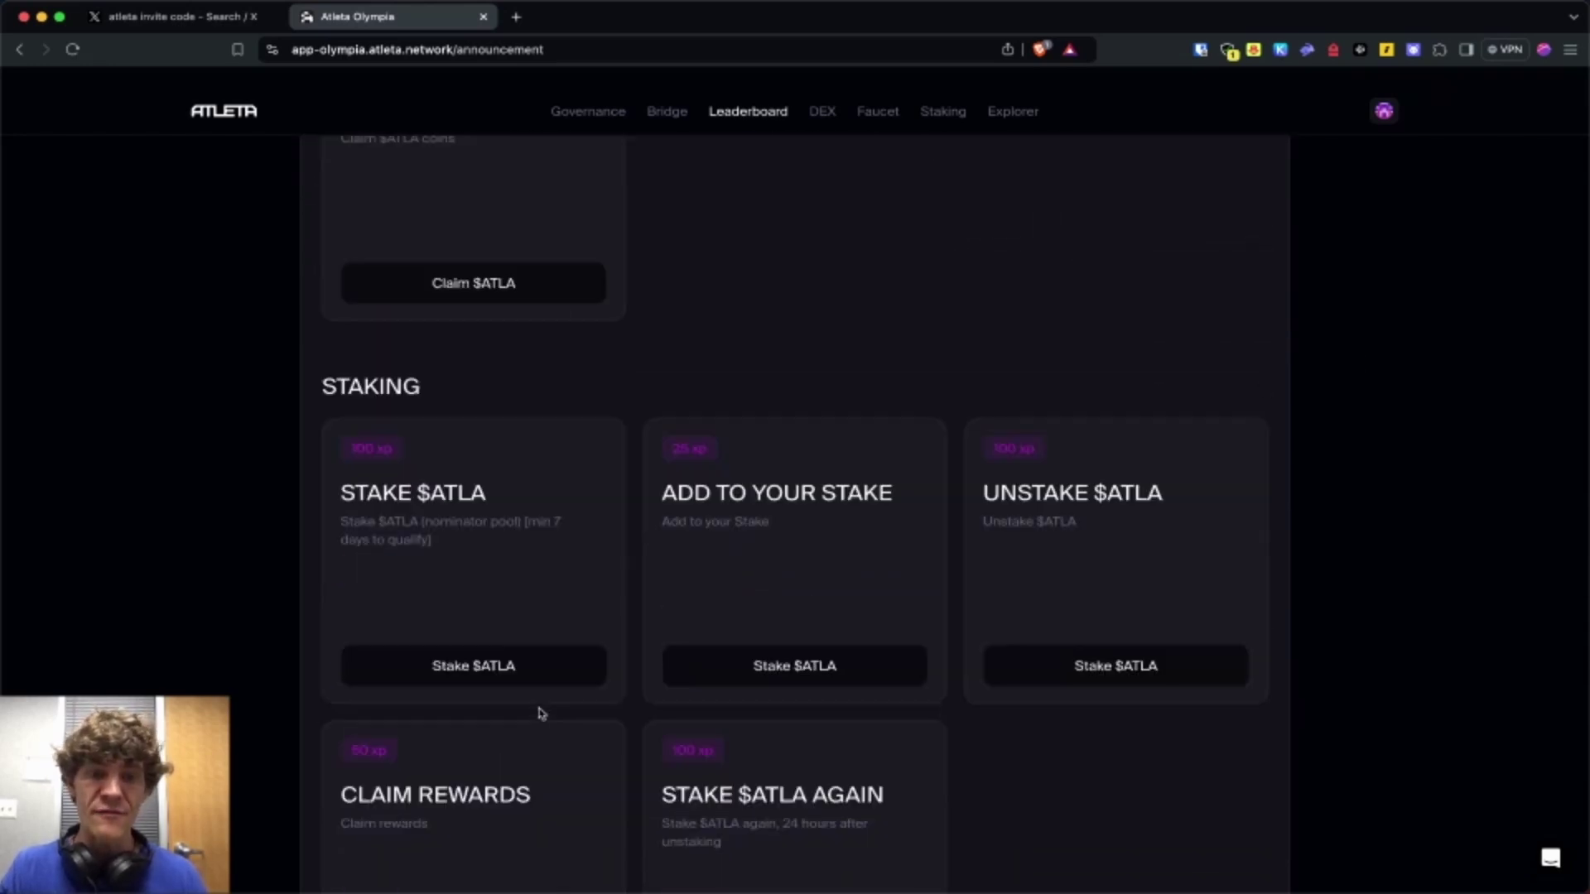
scroll(752, 460, "down", 2)
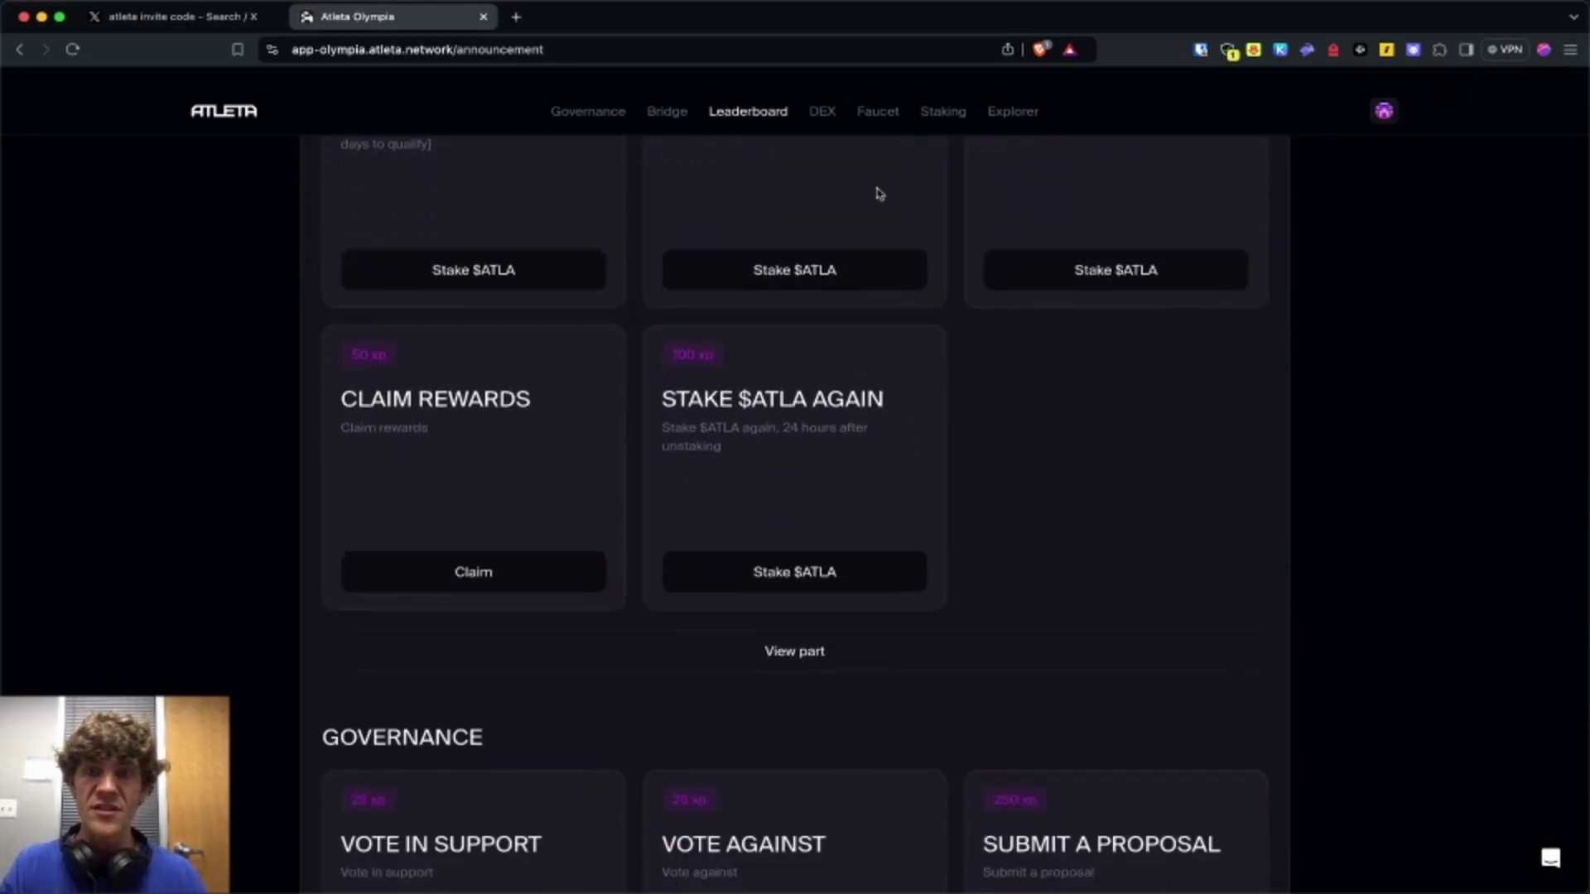
Step: Check the Staking page, then review the mission list on the Leaderboard
left_click(942, 110)
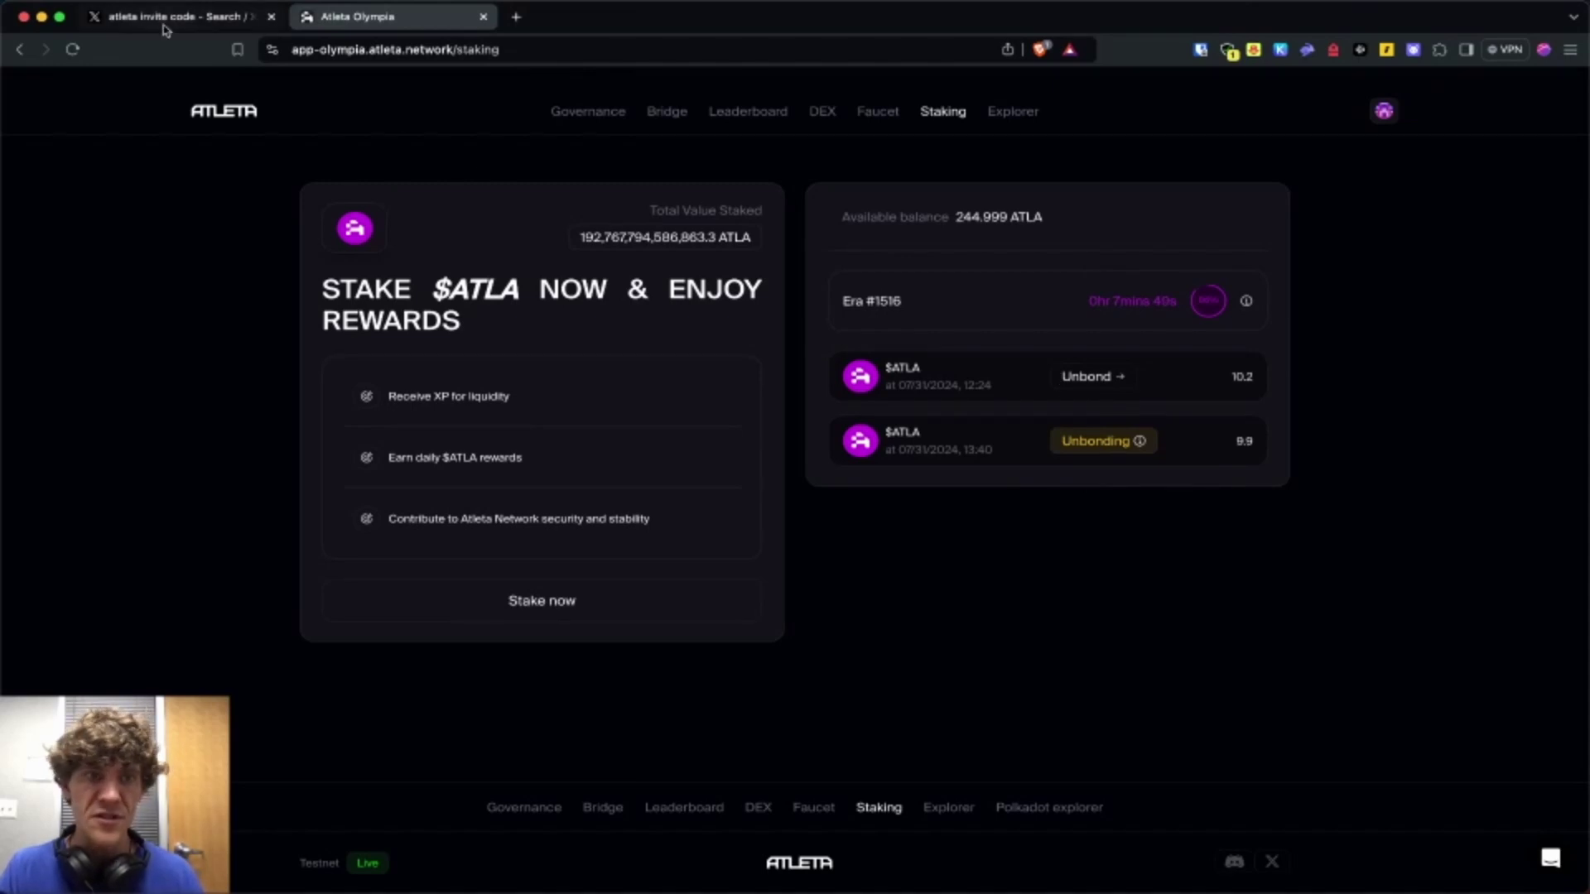
left_click(729, 114)
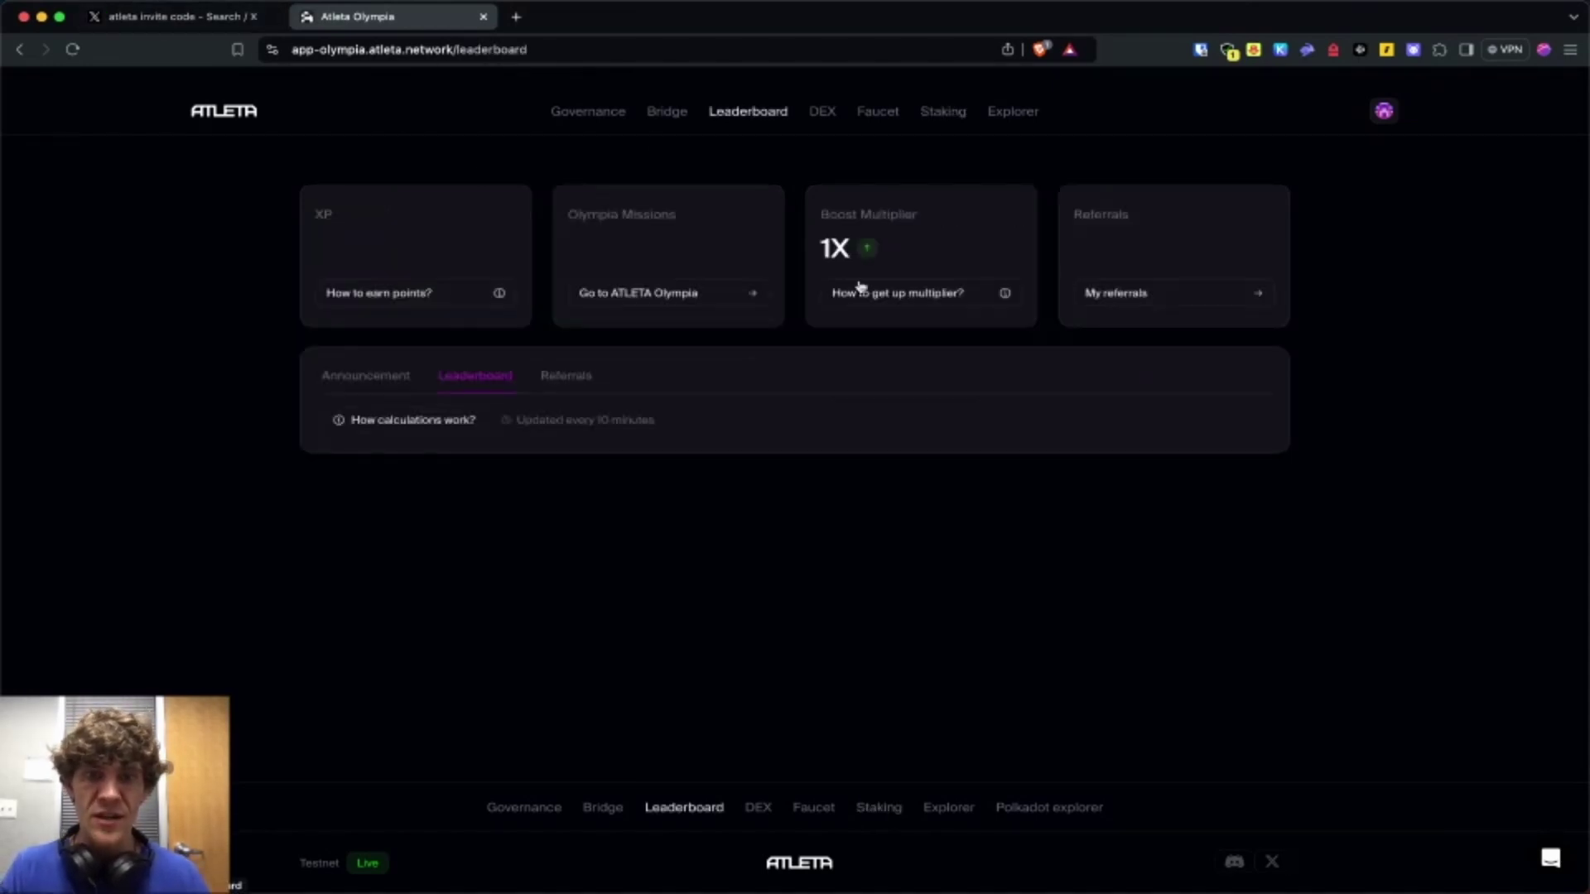
left_click(362, 377)
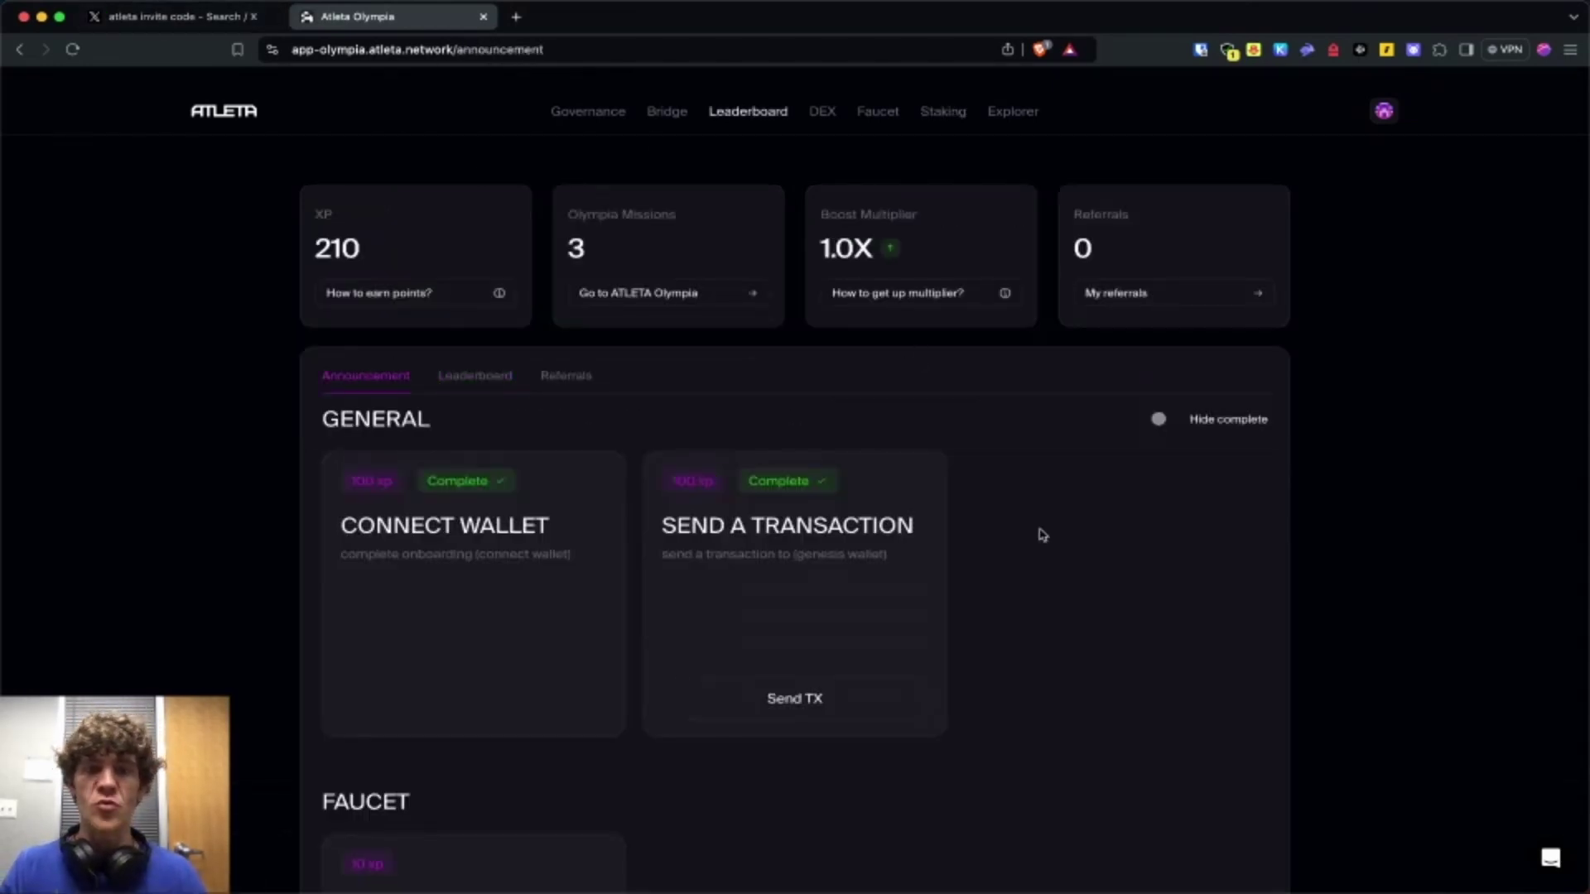
scroll(1025, 596, "down", 15)
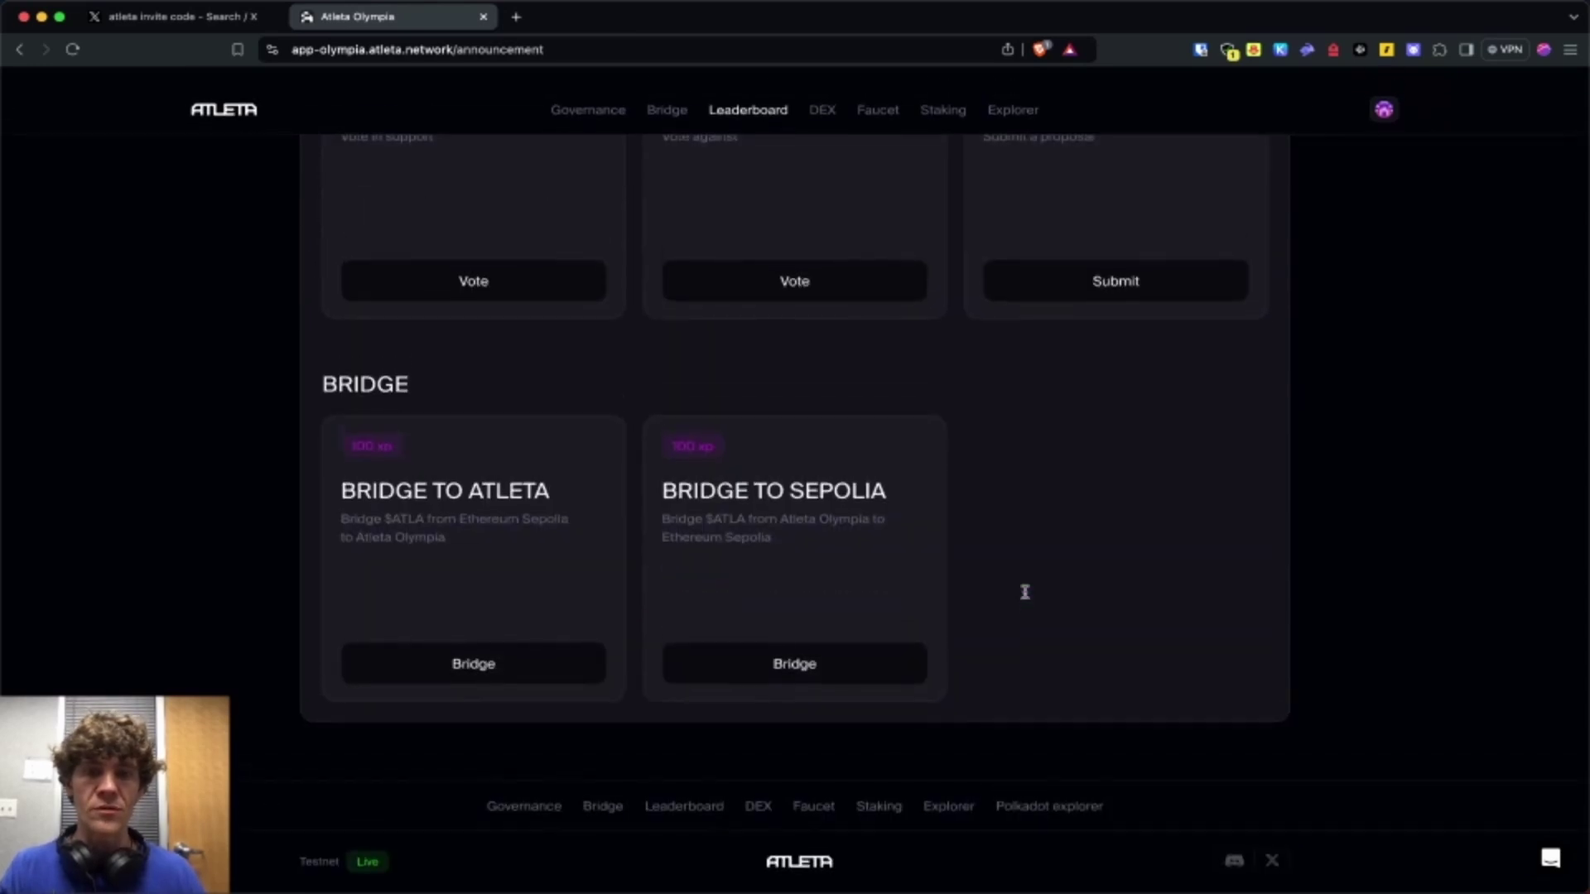
scroll(1027, 598, "up", 15)
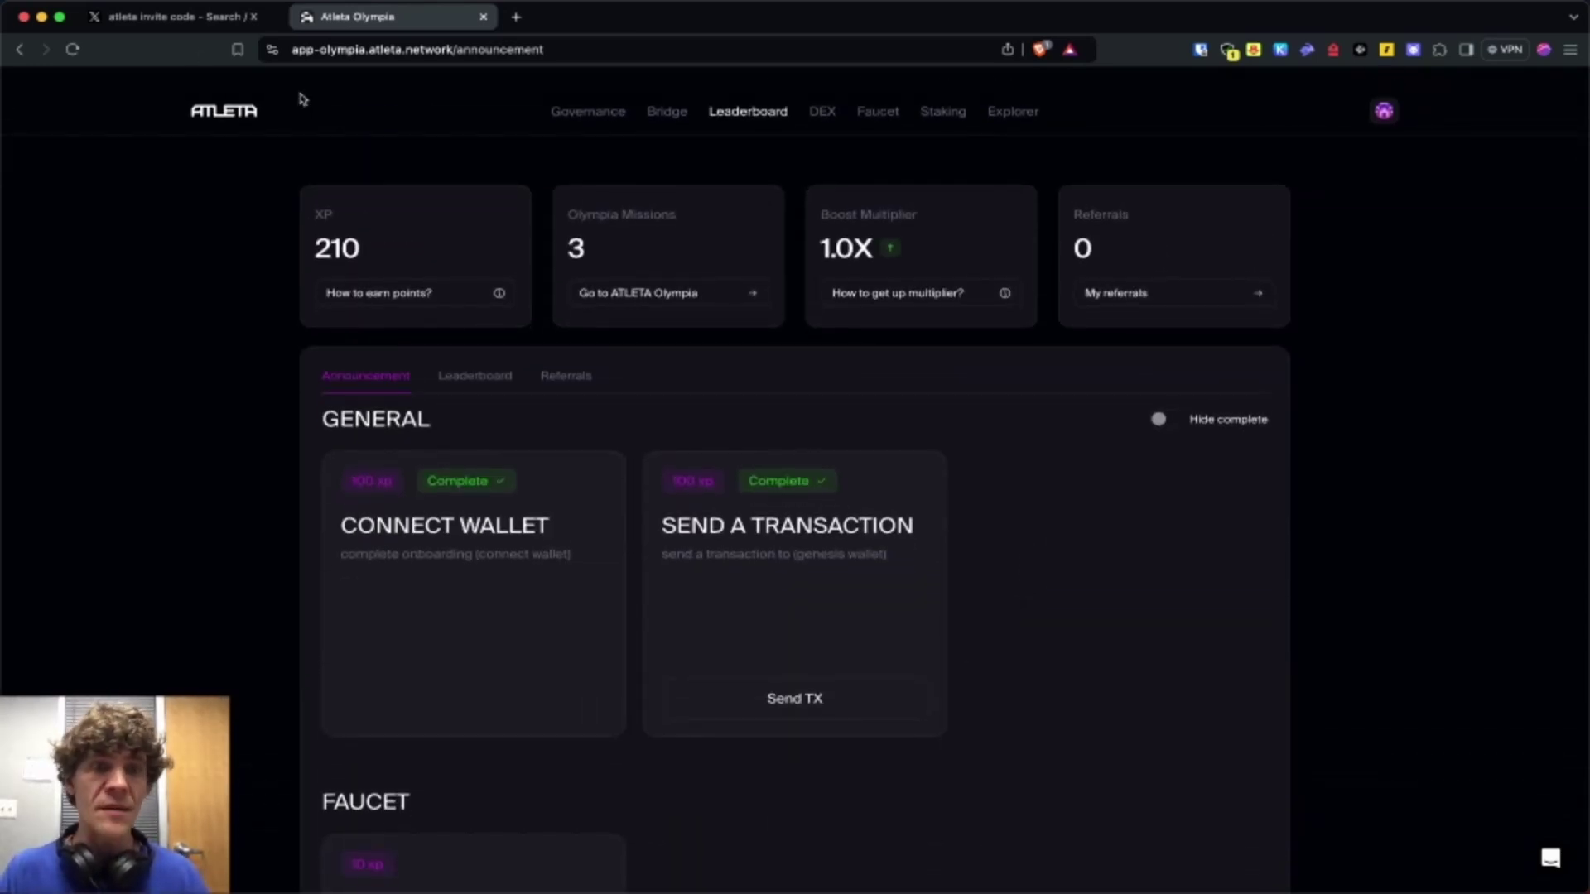
Step: Pass through Governance to the Bridge and reverse it to Sepolia → Atleta Olympia
left_click(601, 114)
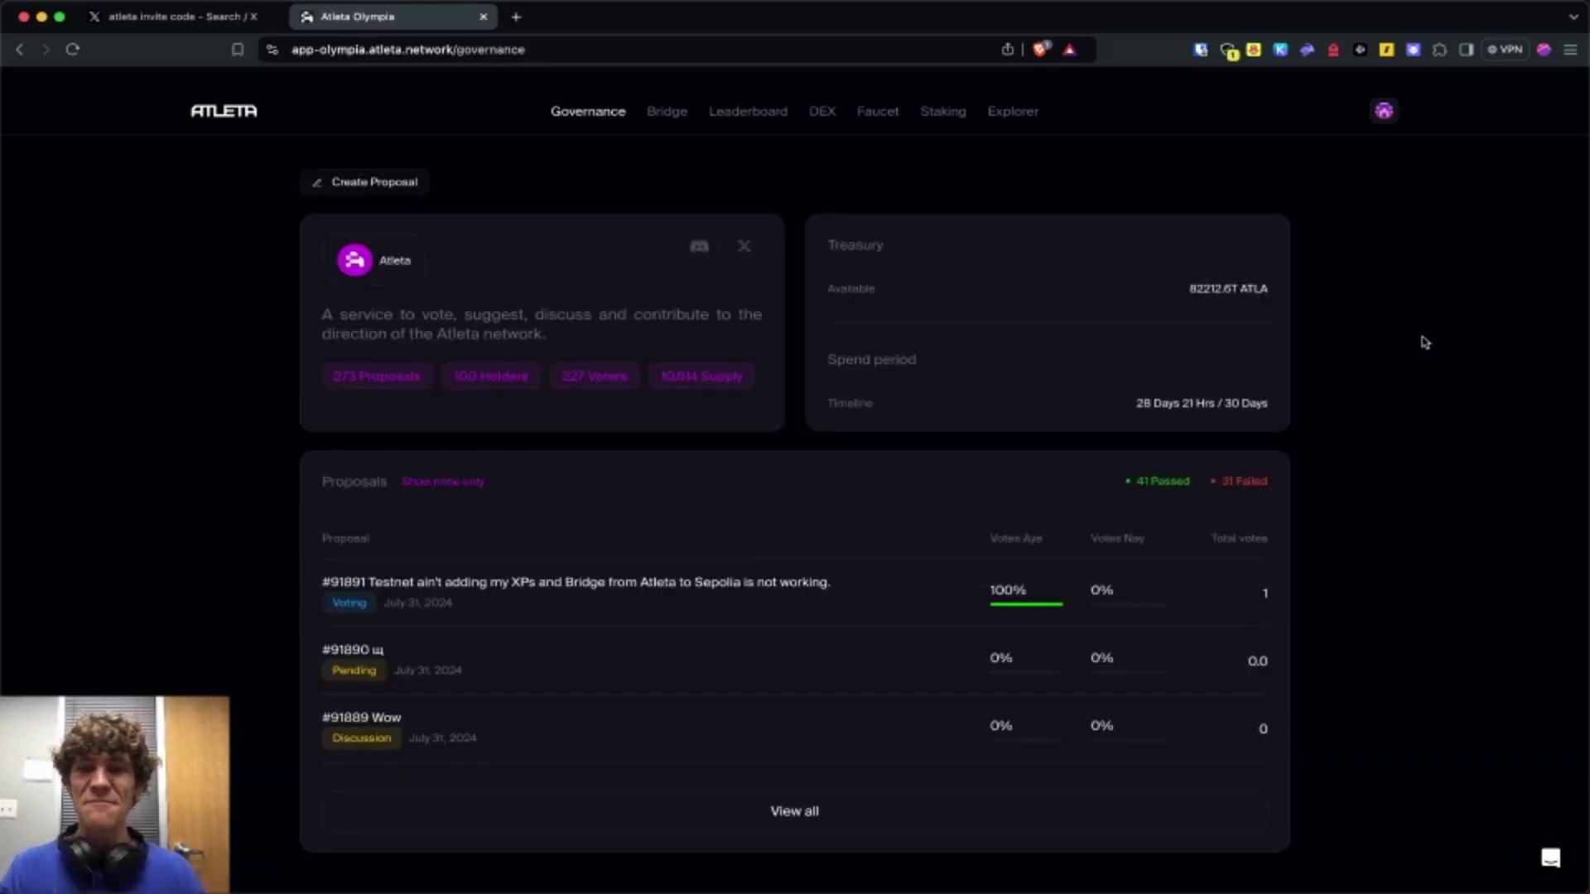
left_click(651, 111)
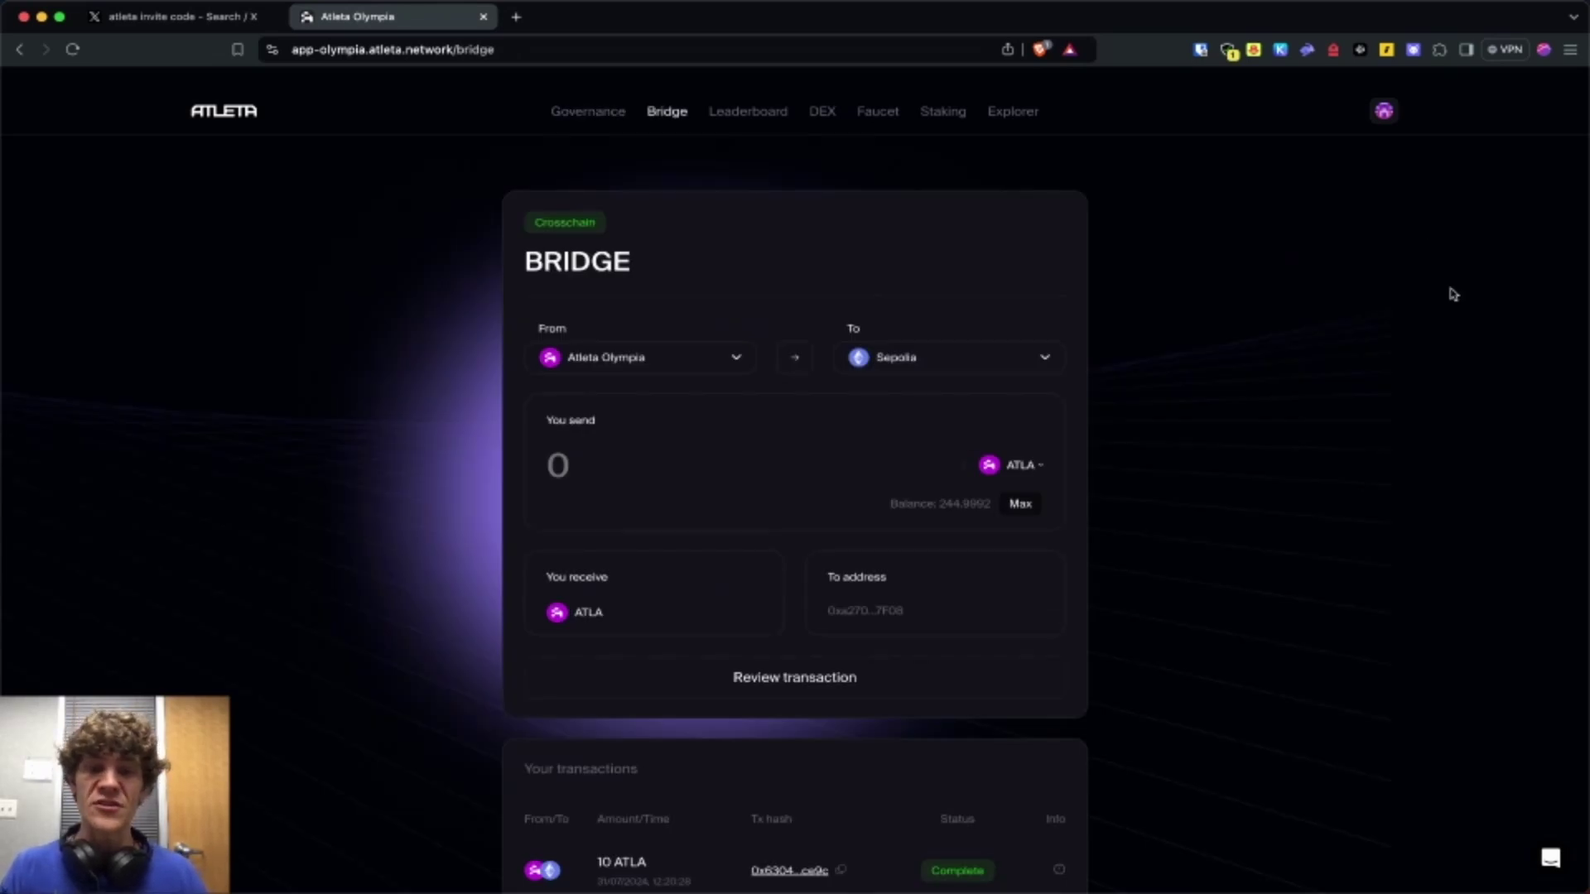
left_click(793, 365)
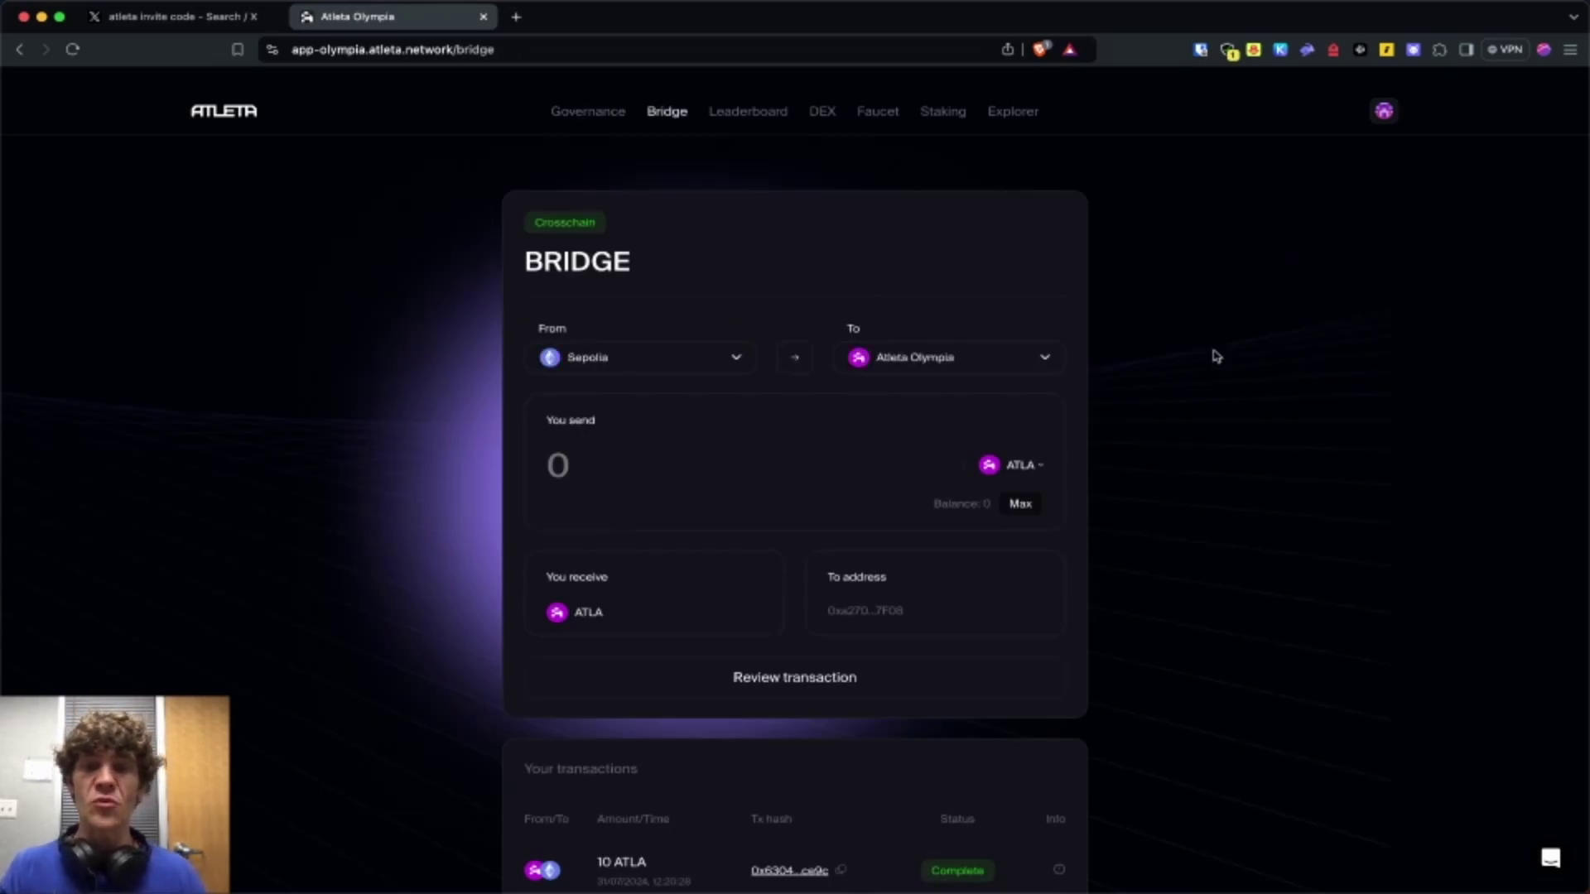